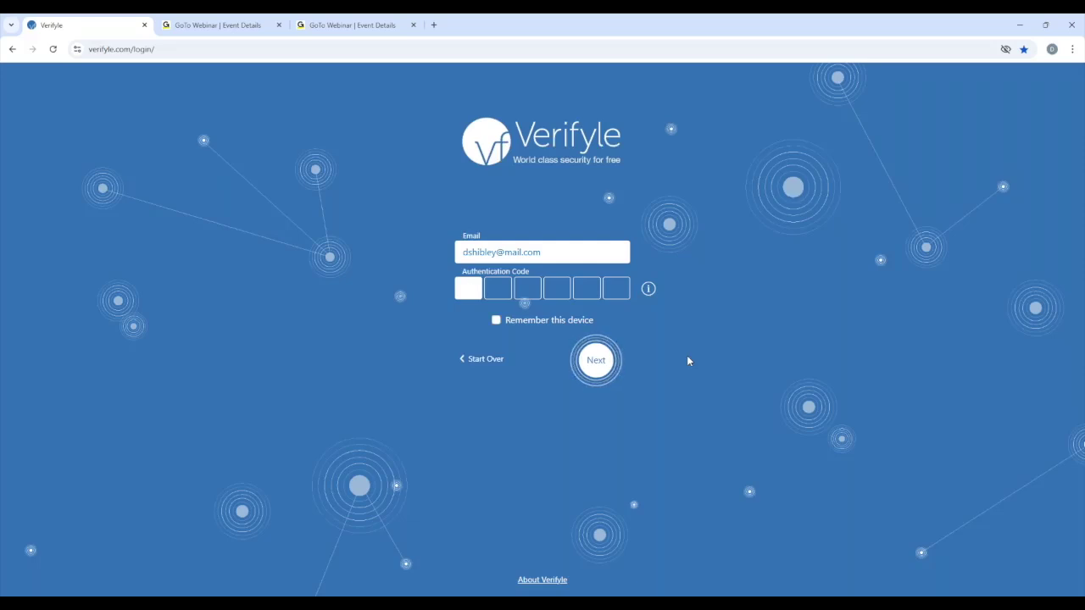
Sign in with the six-digit authentication code, remembering this device.
{"action": "left_click", "coordinate": [497, 321]}
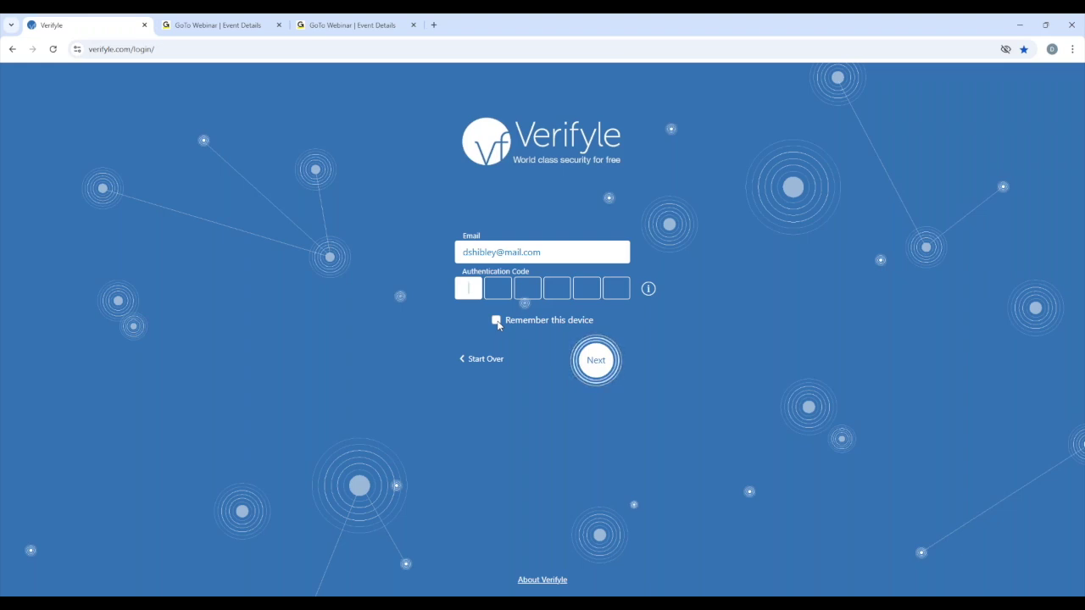
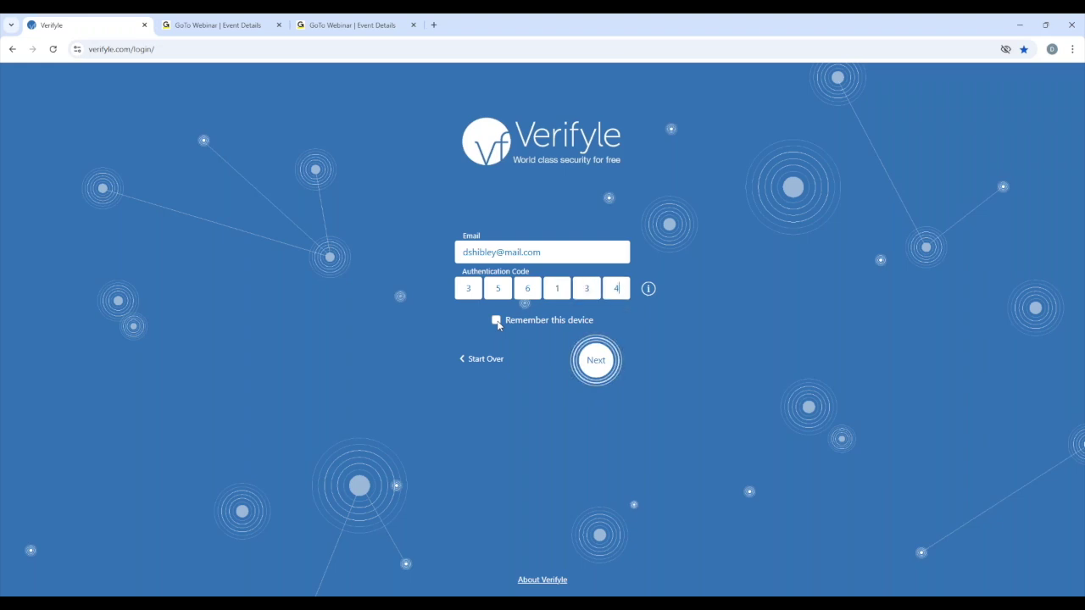
{"action": "left_click", "coordinate": [596, 360]}
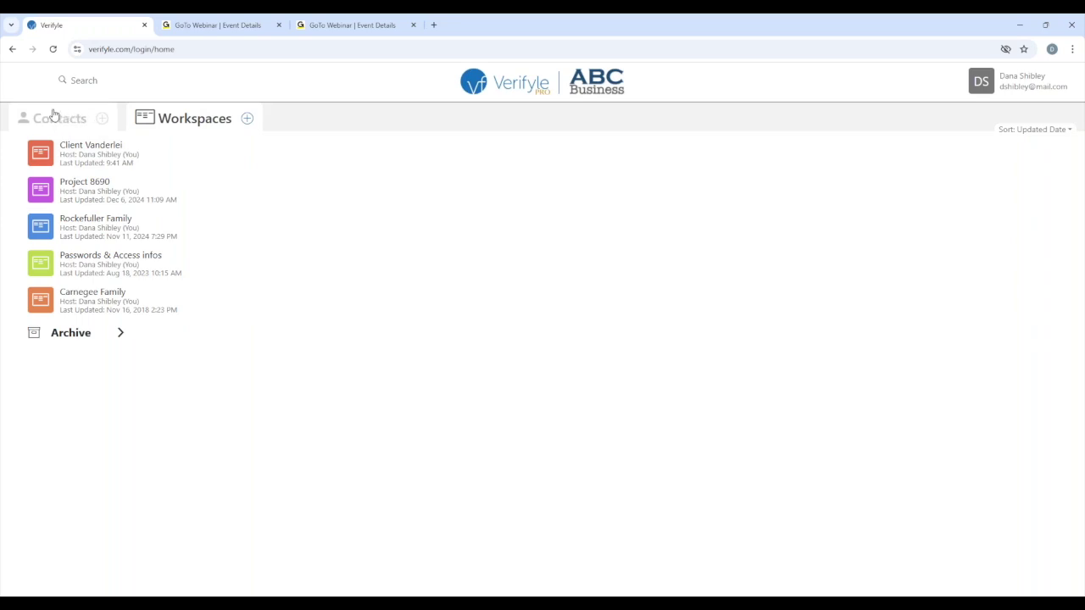
Open the underwriter contact's private thread from Contacts and clear test text from the message box.
{"action": "left_click", "coordinate": [49, 118]}
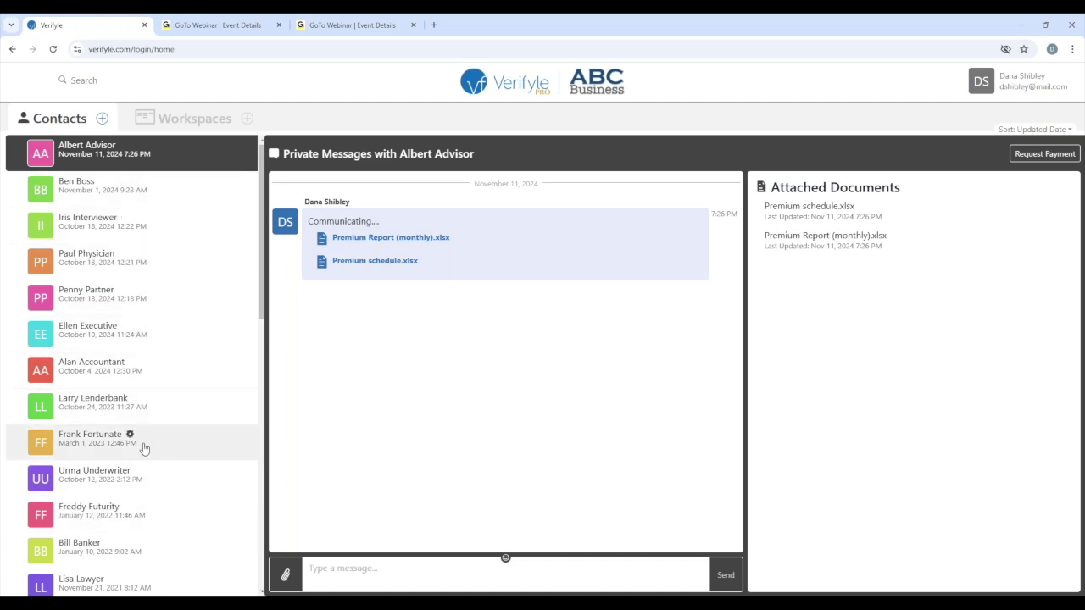
{"action": "left_click", "coordinate": [109, 479]}
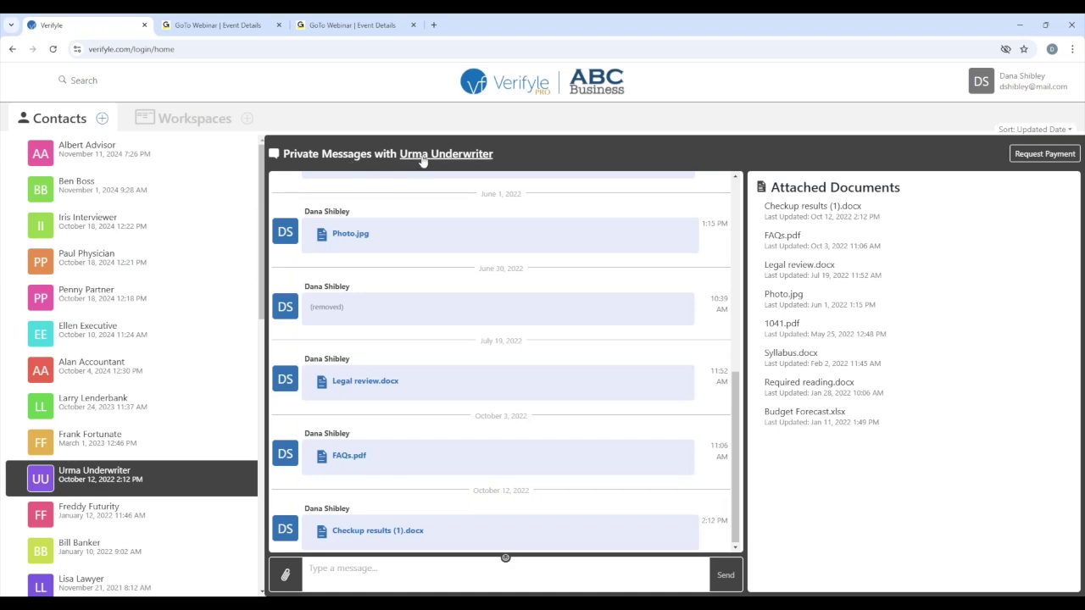
{"action": "left_click", "coordinate": [373, 578]}
{"action": "type", "text": "aksjdlk;ajsf;lkjasd;lfkj"}
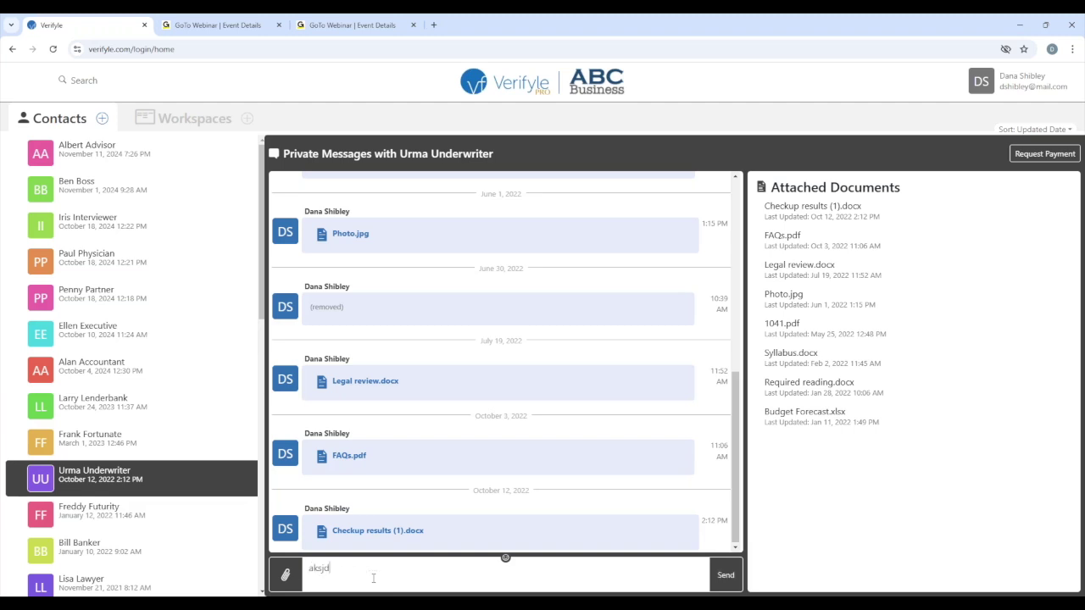
{"action": "key", "text": "BackSpace"}
{"action": "key", "text": "BackSpace"}
{"action": "key", "text": "BackSpace"}
{"action": "key", "text": "BackSpace"}
{"action": "key", "text": "BackSpace"}
{"action": "key", "text": "BackSpace"}
{"action": "key", "text": "BackSpace"}
{"action": "key", "text": "BackSpace"}
{"action": "key", "text": "BackSpace"}
{"action": "key", "text": "BackSpace"}
{"action": "key", "text": "BackSpace"}
{"action": "key", "text": "BackSpace"}
{"action": "key", "text": "BackSpace"}
{"action": "key", "text": "BackSpace"}
{"action": "key", "text": "BackSpace"}
{"action": "key", "text": "BackSpace"}
{"action": "key", "text": "BackSpace"}
{"action": "key", "text": "BackSpace"}
{"action": "key", "text": "BackSpace"}
{"action": "key", "text": "BackSpace"}
Add a new contact with the client's first name, last name and e-mail address.
{"action": "left_click", "coordinate": [103, 121]}
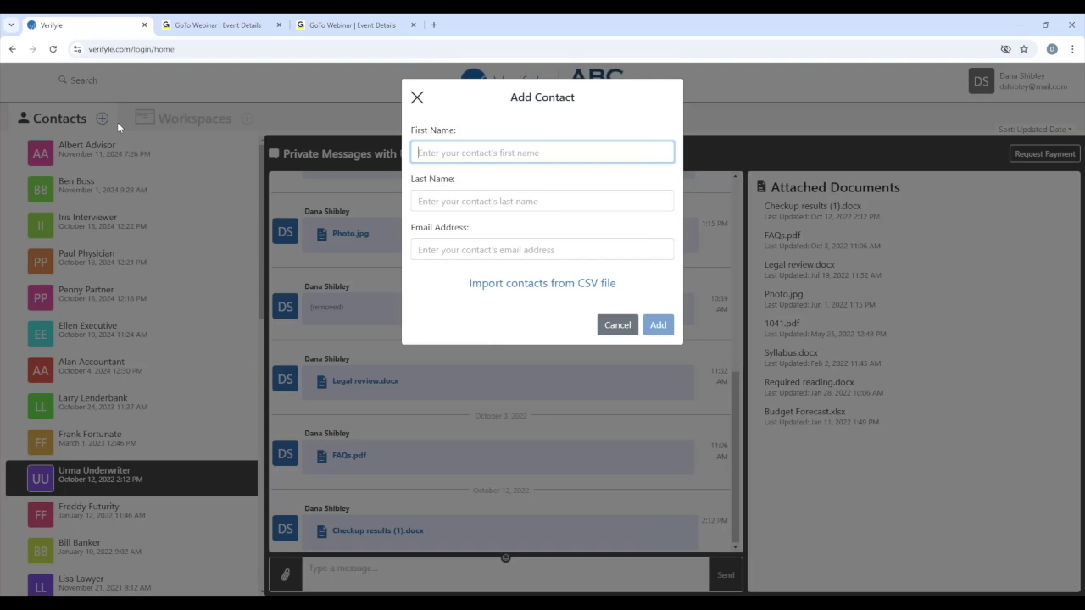
{"action": "key", "text": "Tab"}
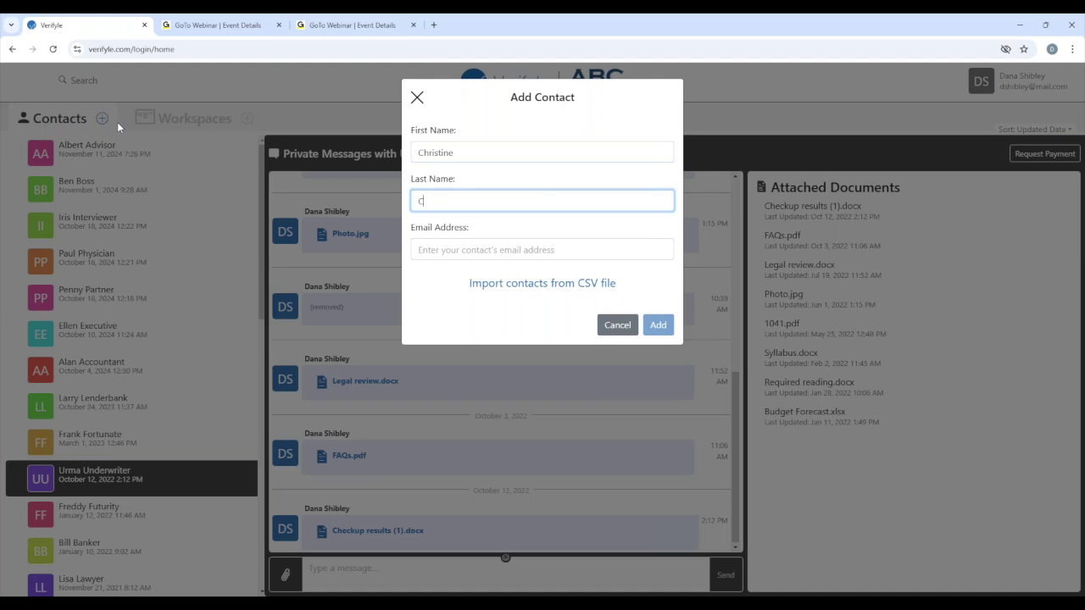
{"action": "key", "text": "Tab"}
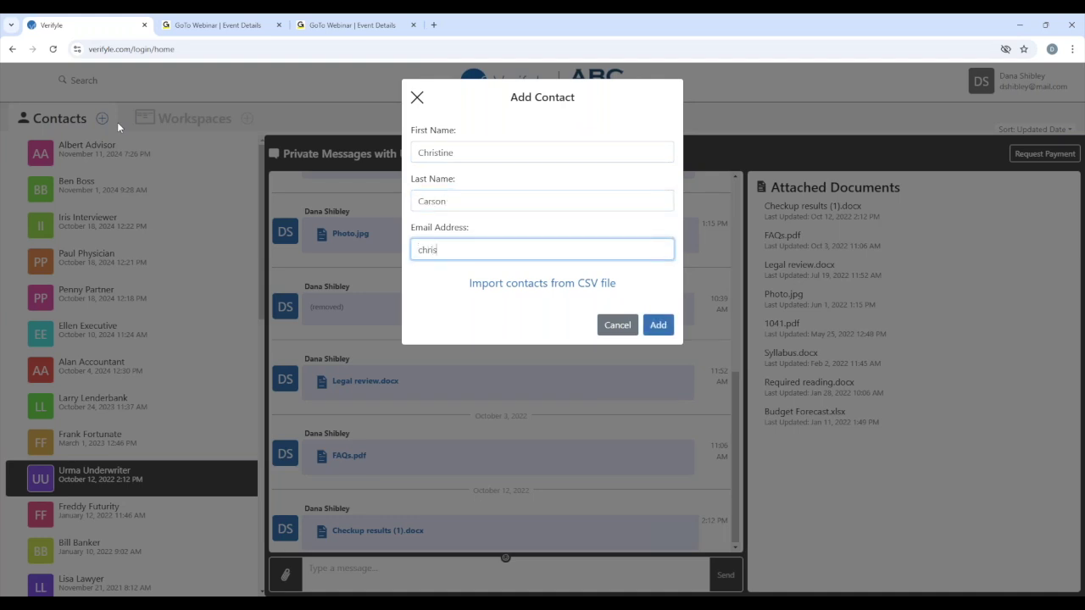
{"action": "left_click", "coordinate": [657, 324]}
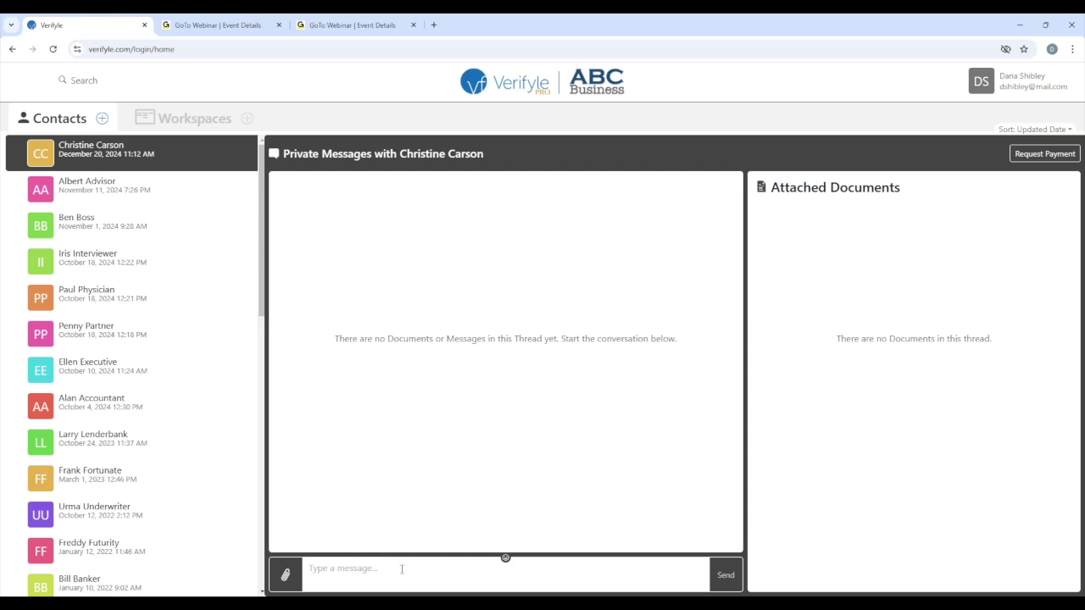
Write a short greeting to the new contact, attach Annuity policy.pdf, and send it.
{"action": "type", "text": "Hi Christine!"}
{"action": "left_click", "coordinate": [286, 574]}
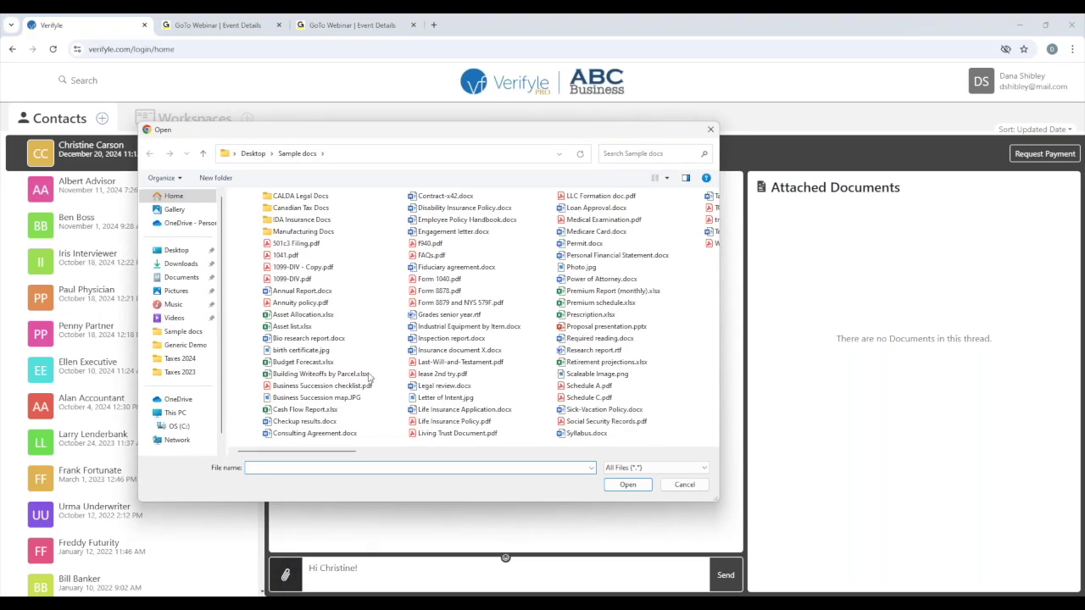
{"action": "left_click", "coordinate": [302, 306]}
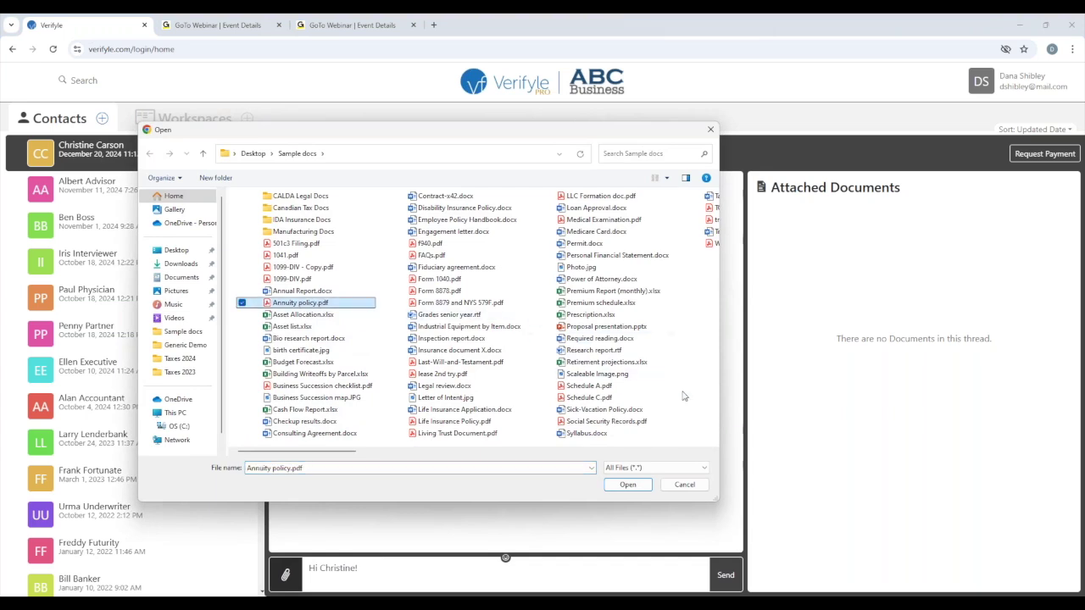
{"action": "left_click", "coordinate": [627, 484]}
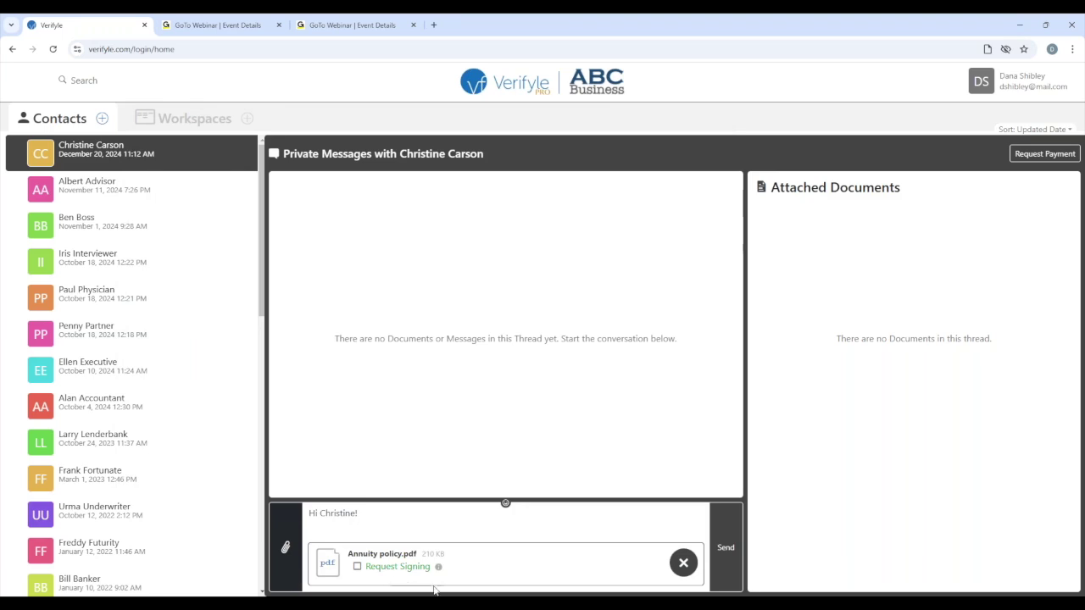
{"action": "left_click", "coordinate": [724, 552]}
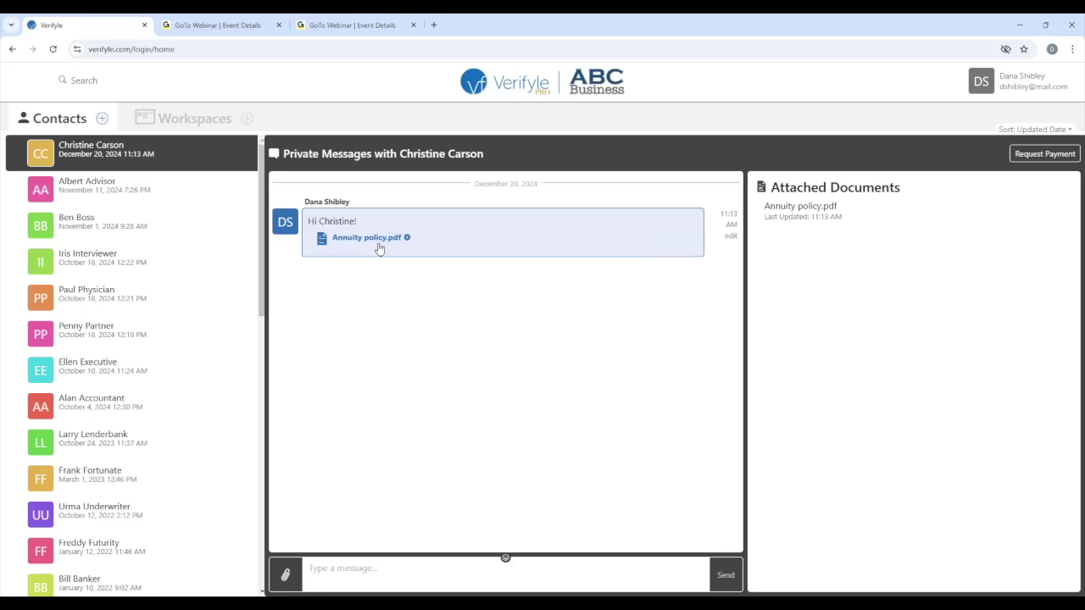
Bring up the Annuity policy.pdf entry in the attached documents list.
{"action": "mouse_move", "coordinate": [823, 211]}
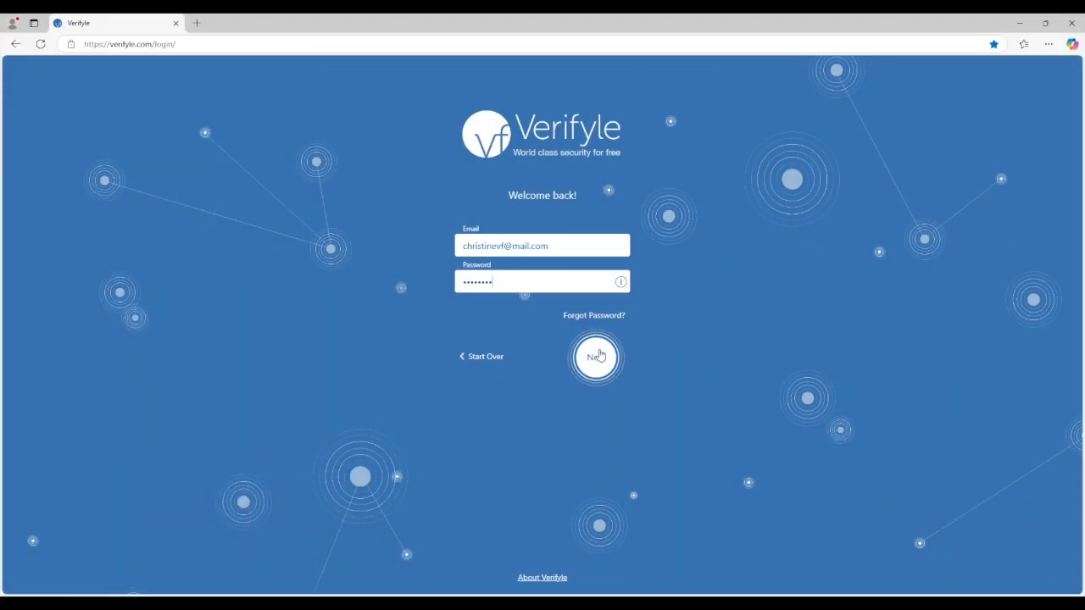
Log in as the guest and open her Contacts view with the host's thread.
{"action": "left_click", "coordinate": [599, 354]}
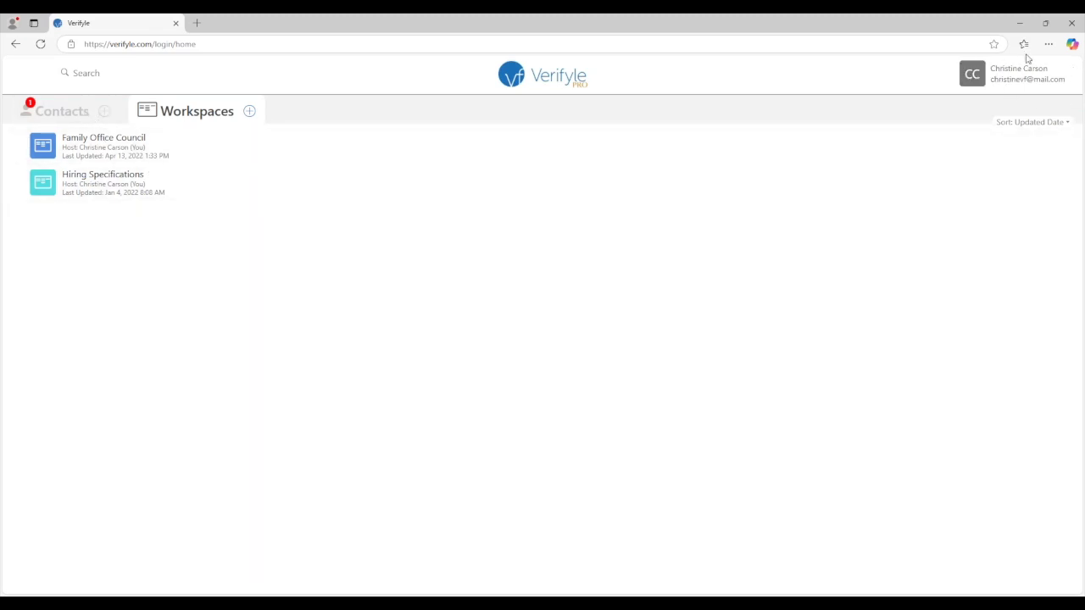
{"action": "left_click", "coordinate": [48, 109]}
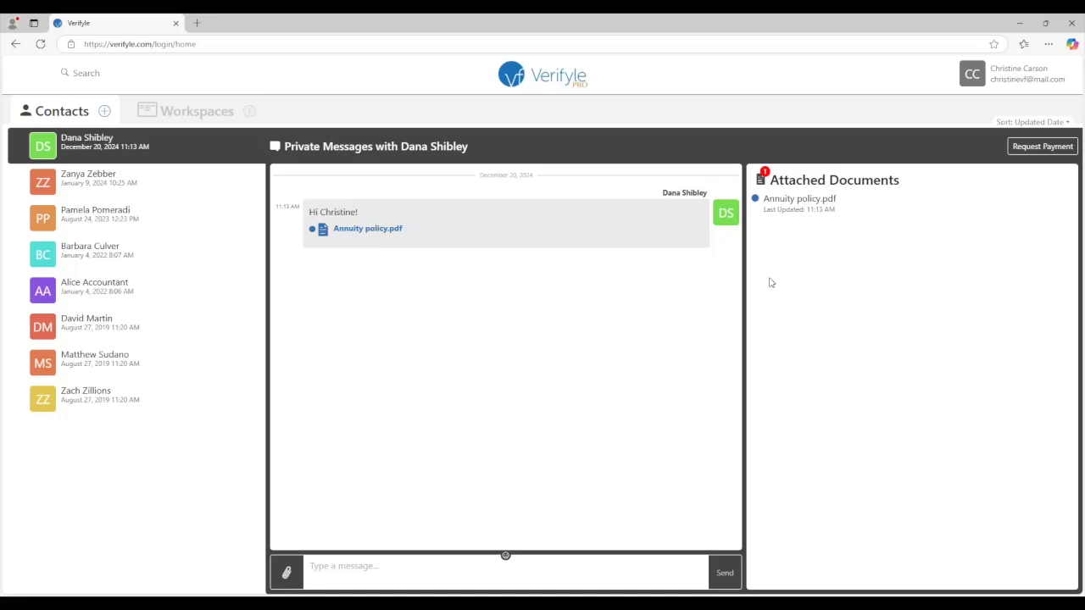
Preview Annuity policy.pdf from the attached documents, then dismiss the preview card.
{"action": "left_click", "coordinate": [821, 206]}
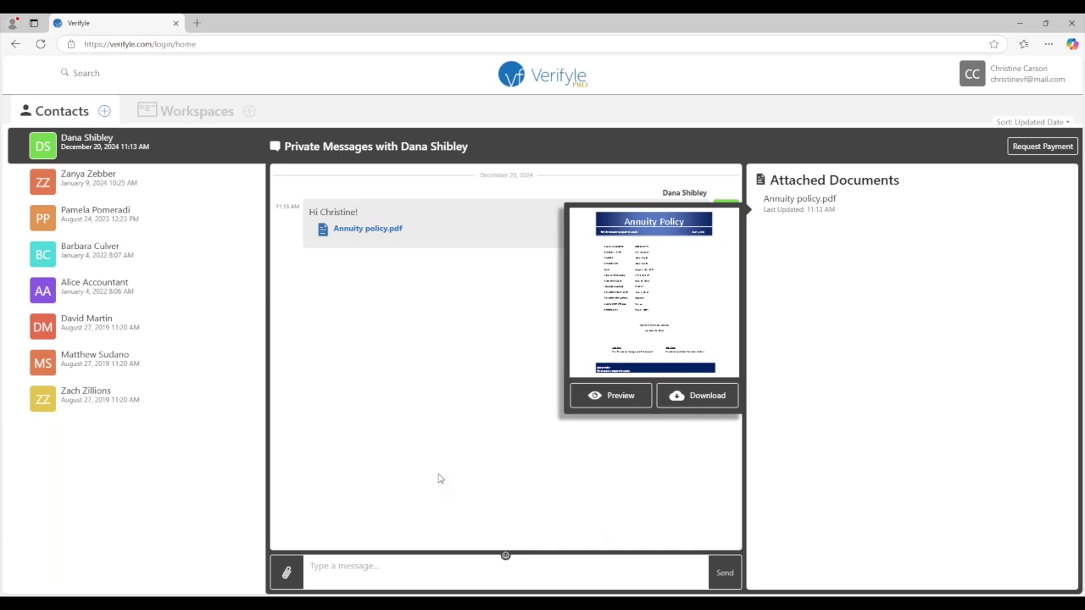
{"action": "left_click", "coordinate": [407, 443]}
{"action": "left_click", "coordinate": [396, 572]}
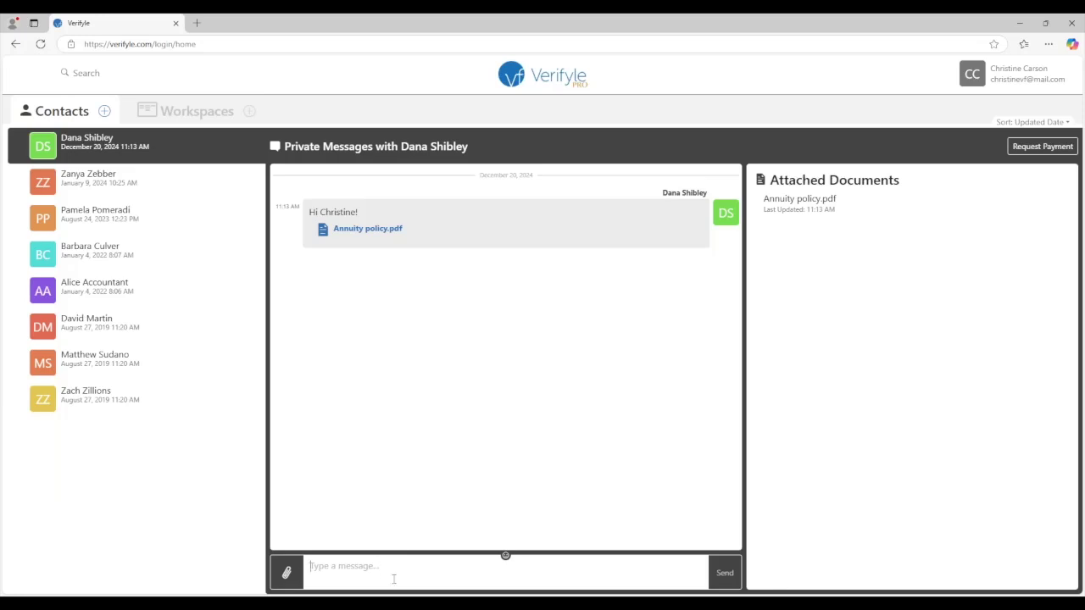
Send the host a thank-you reply asking that the guest's husband be included.
{"action": "type", "text": "Thanks Dana! Please include my husband in this "}
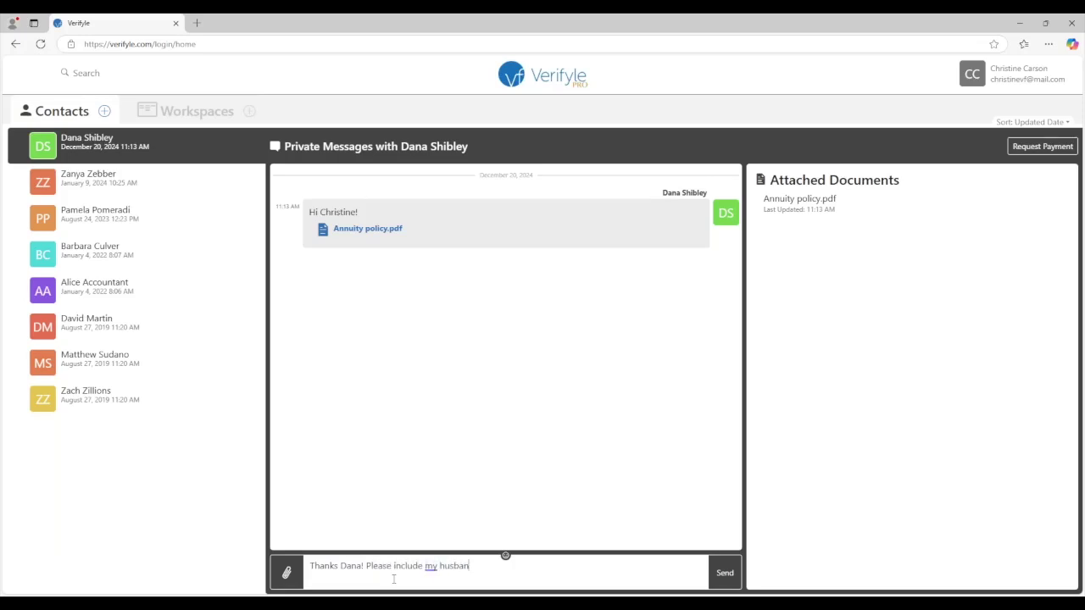
{"action": "type", "text": "communication as well."}
{"action": "left_click", "coordinate": [722, 574]}
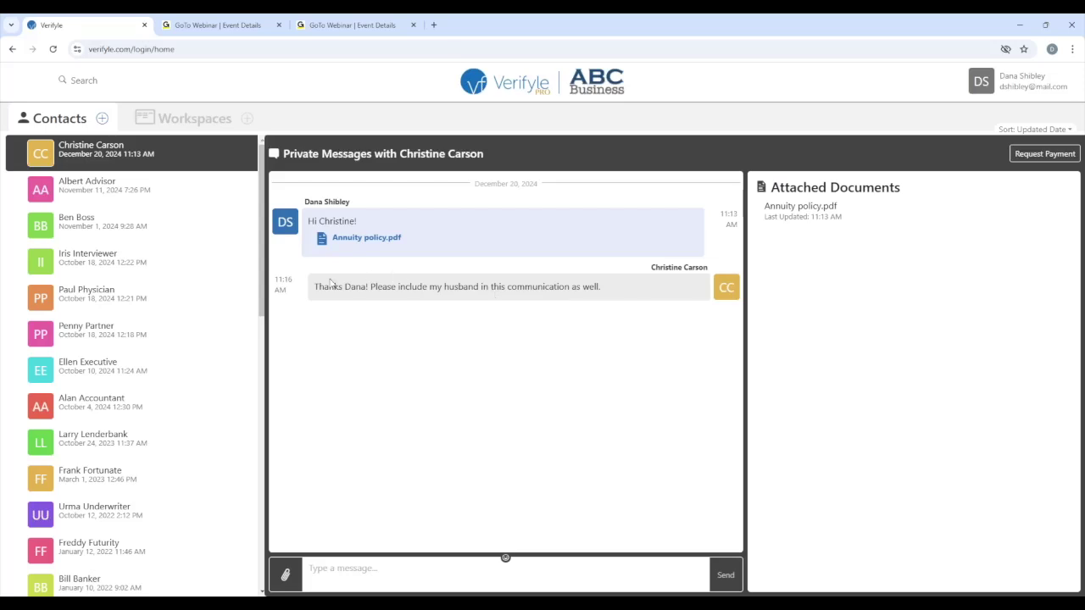
Switch from the Contacts view to the Workspaces tab.
{"action": "left_click", "coordinate": [198, 116]}
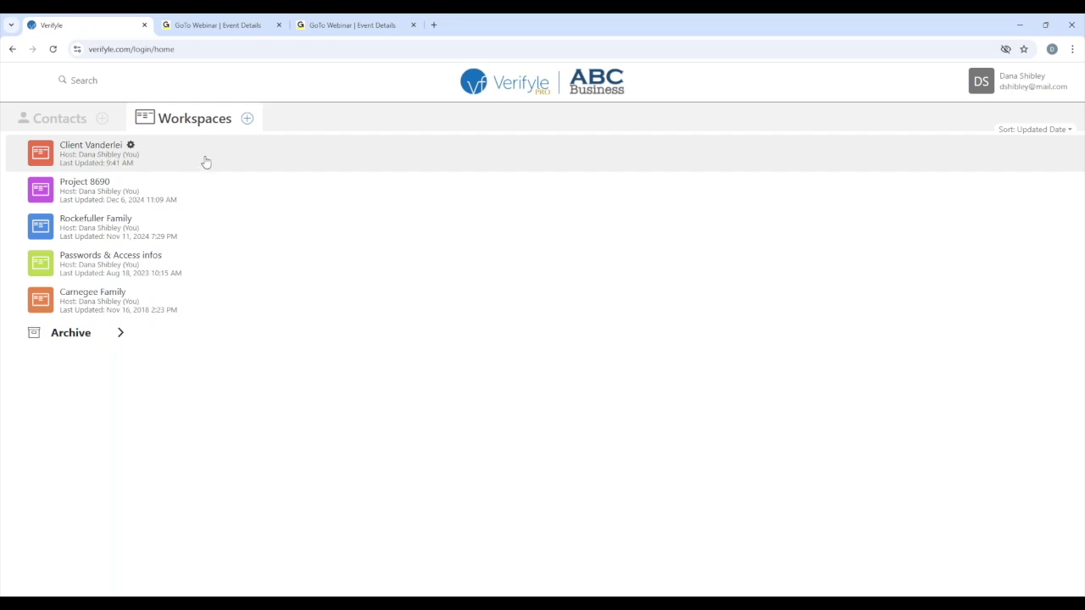
Create a new workspace titled 'Client' followed by the client's full name.
{"action": "left_click", "coordinate": [247, 119]}
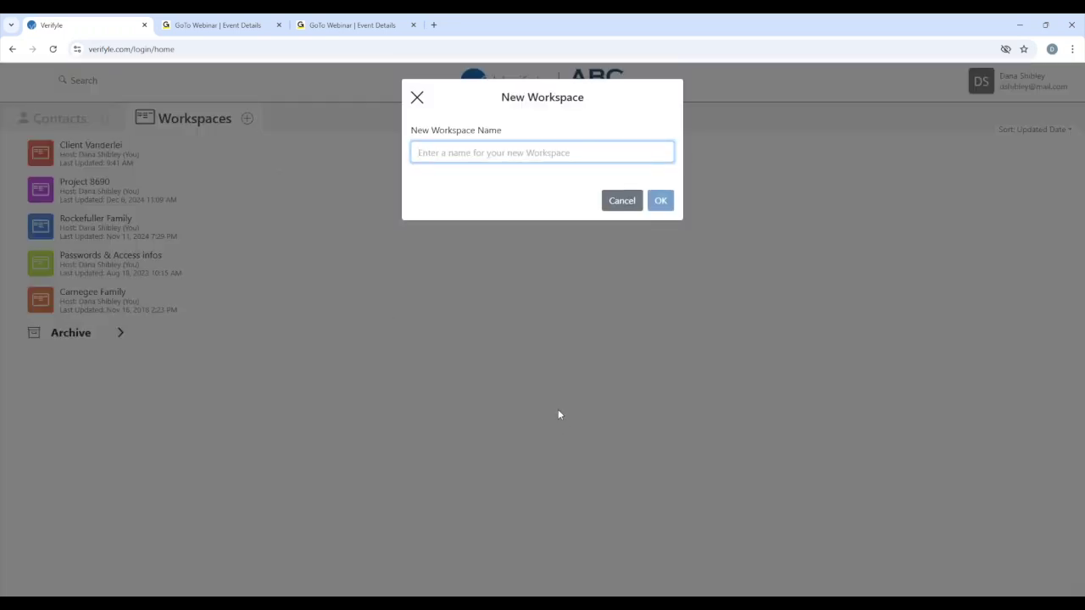
{"action": "type", "text": "Client"}
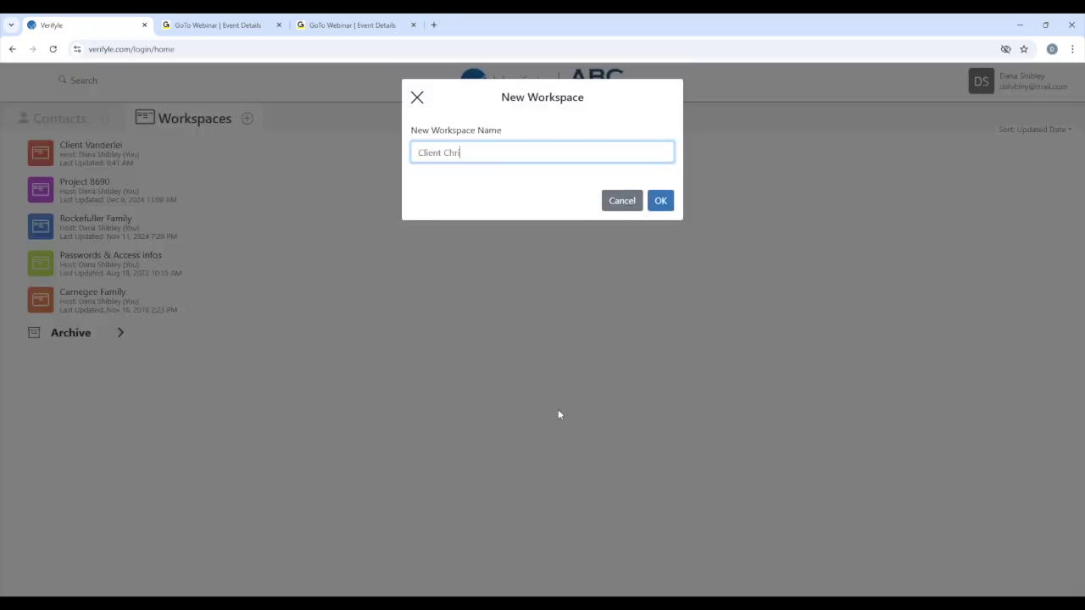
{"action": "left_click", "coordinate": [661, 203]}
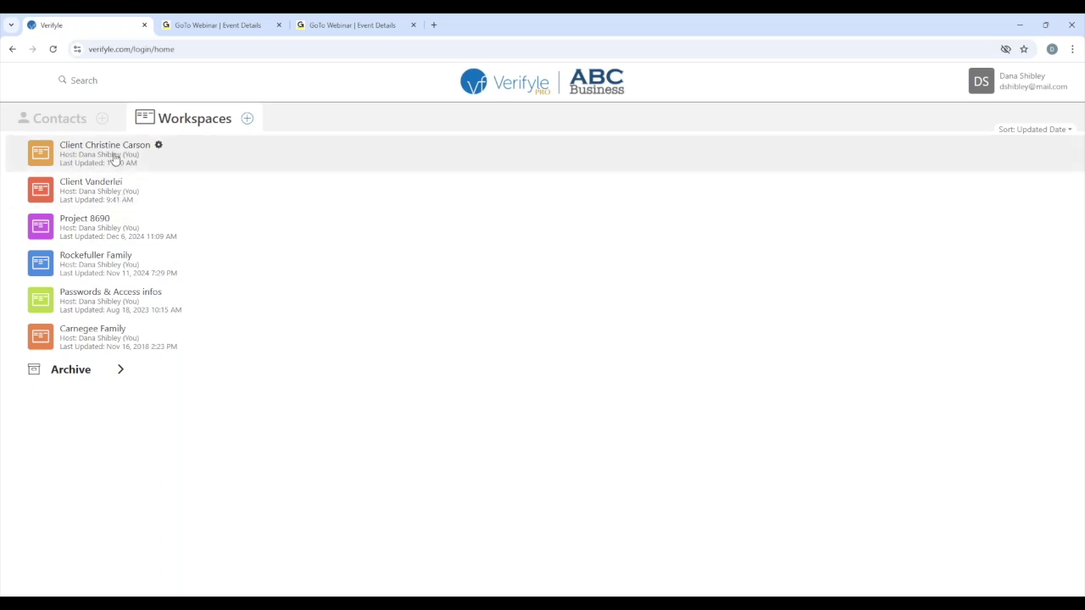
Open the top client workspace from the workspace list.
{"action": "left_click", "coordinate": [119, 155]}
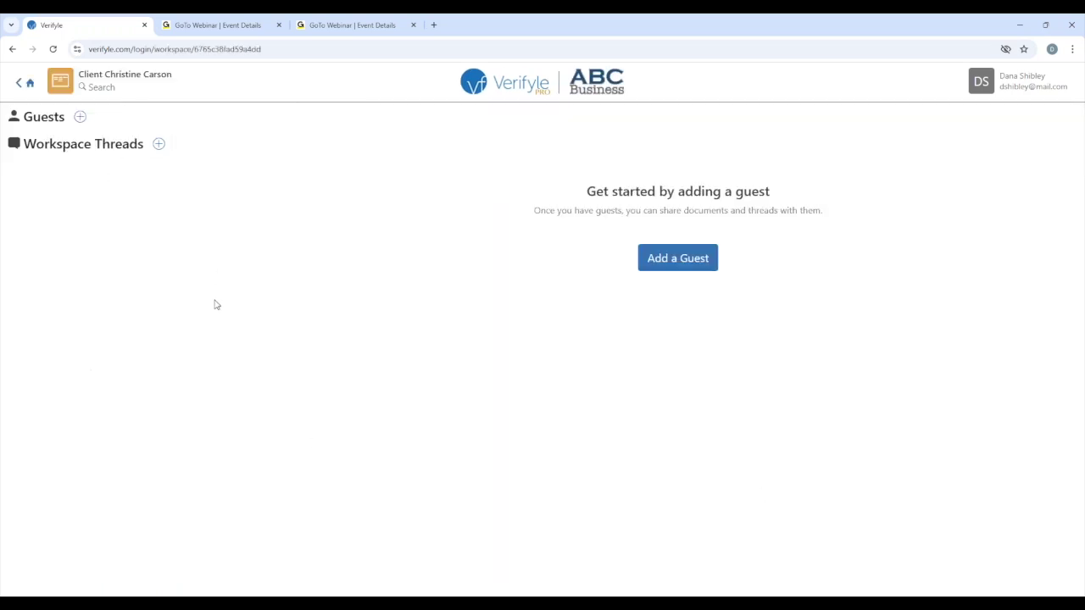
{"action": "left_click_drag", "start_coordinate": [179, 77], "coordinate": [79, 75]}
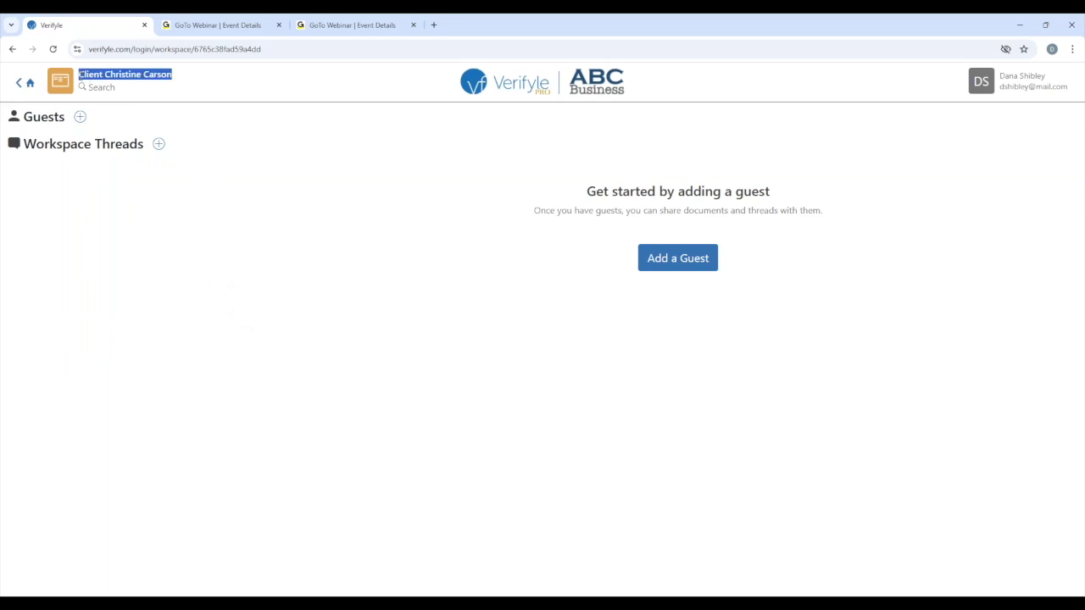
{"action": "left_click", "coordinate": [343, 317]}
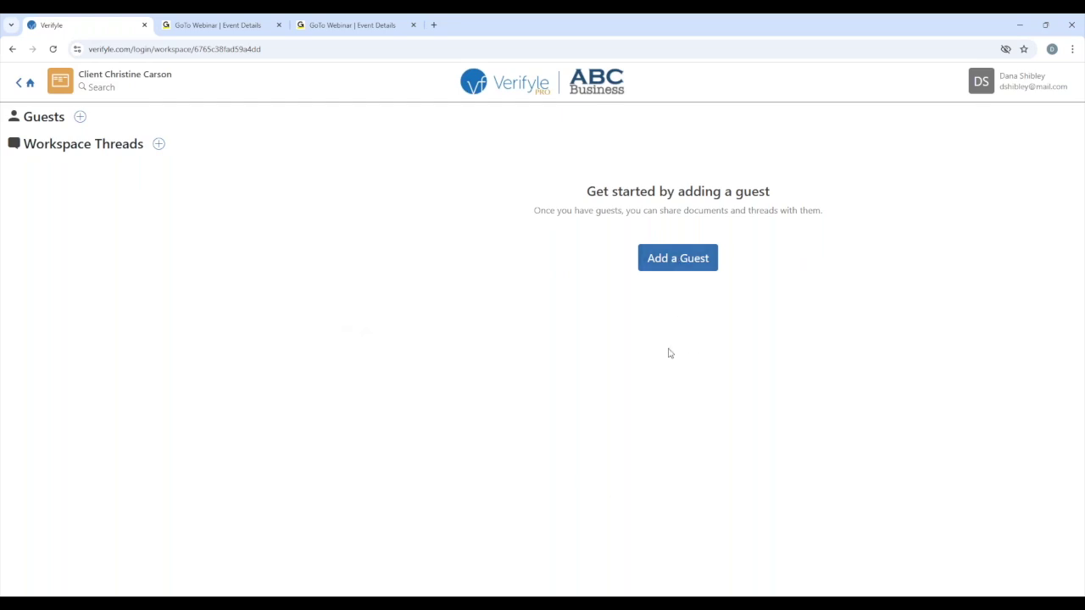
Search the contacts for the client and add her to the workspace as a guest.
{"action": "left_click", "coordinate": [676, 259]}
{"action": "left_click", "coordinate": [517, 163]}
{"action": "type", "text": "car"}
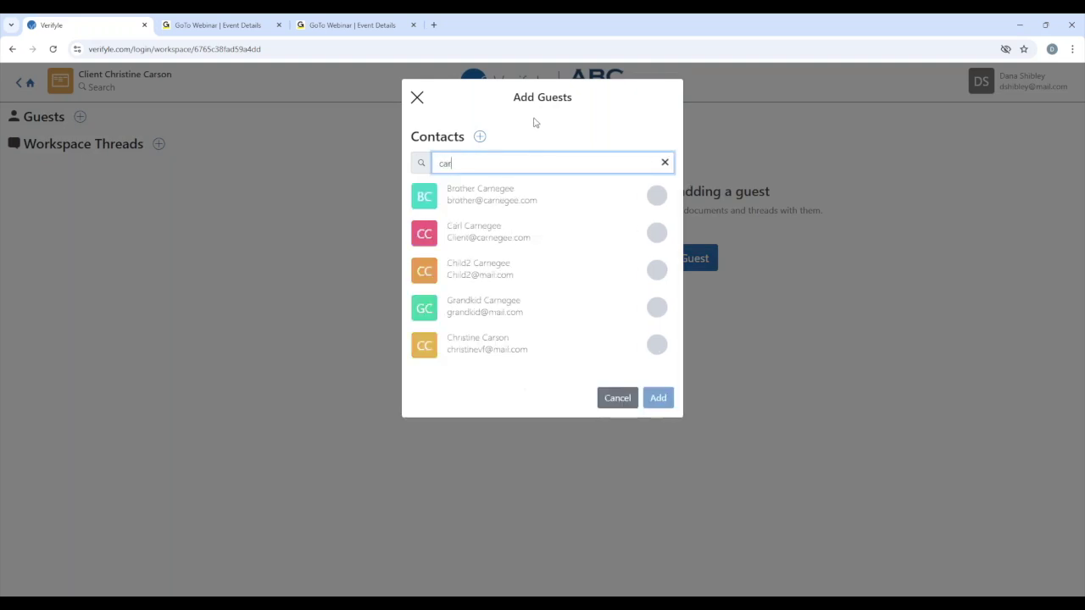
{"action": "type", "text": "s"}
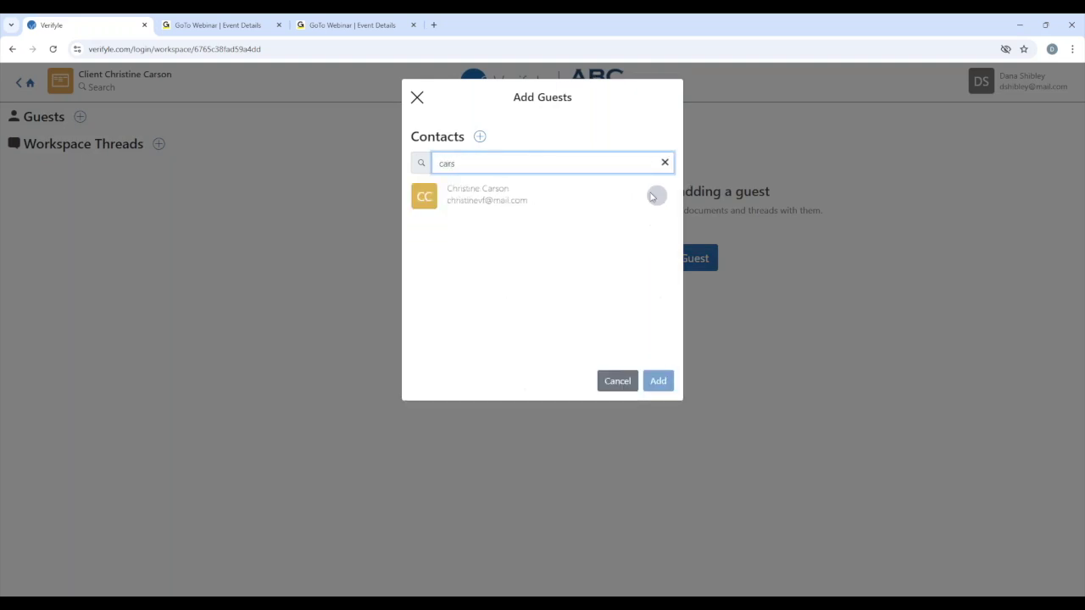
{"action": "left_click", "coordinate": [657, 196]}
{"action": "left_click", "coordinate": [654, 380]}
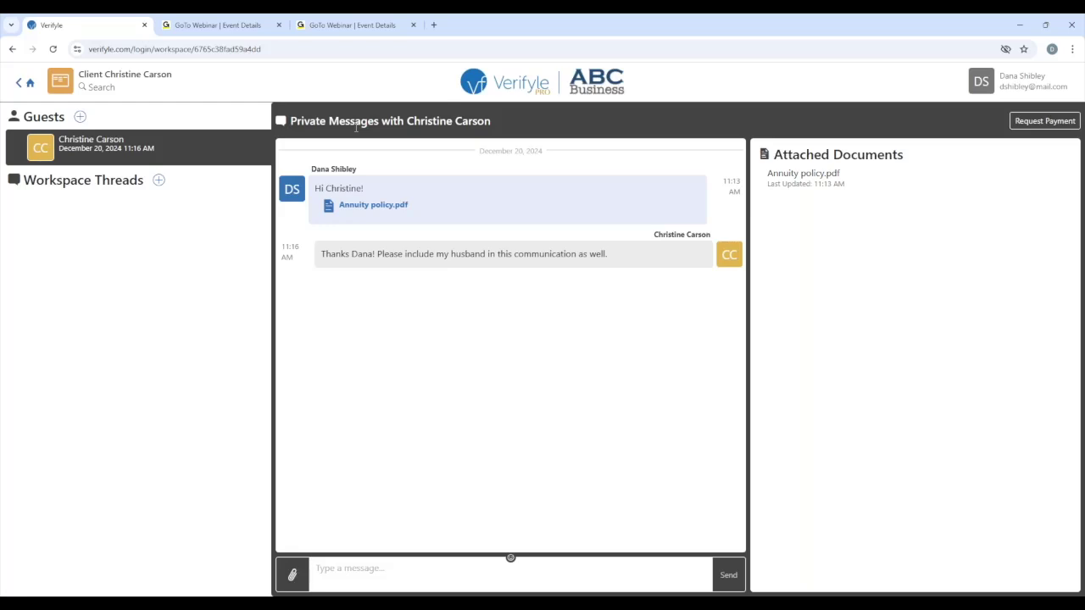
{"action": "left_click_drag", "start_coordinate": [176, 76], "coordinate": [79, 71]}
{"action": "left_click", "coordinate": [188, 90]}
Add three workspace threads named Tax Planning, Estate Planning and My reference materials.
{"action": "left_click", "coordinate": [159, 181]}
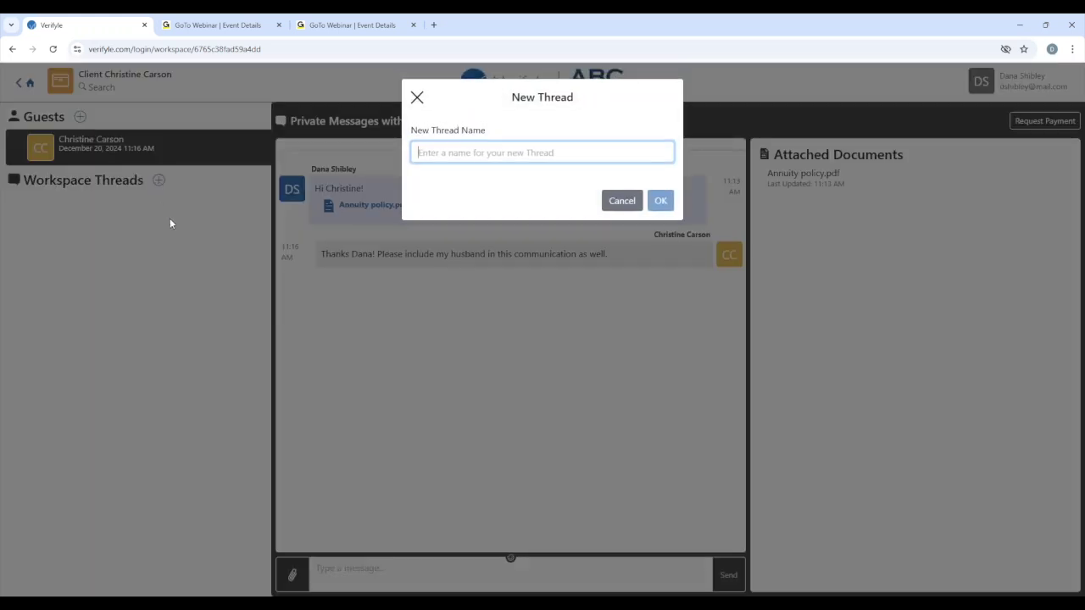
{"action": "type", "text": "Tax"}
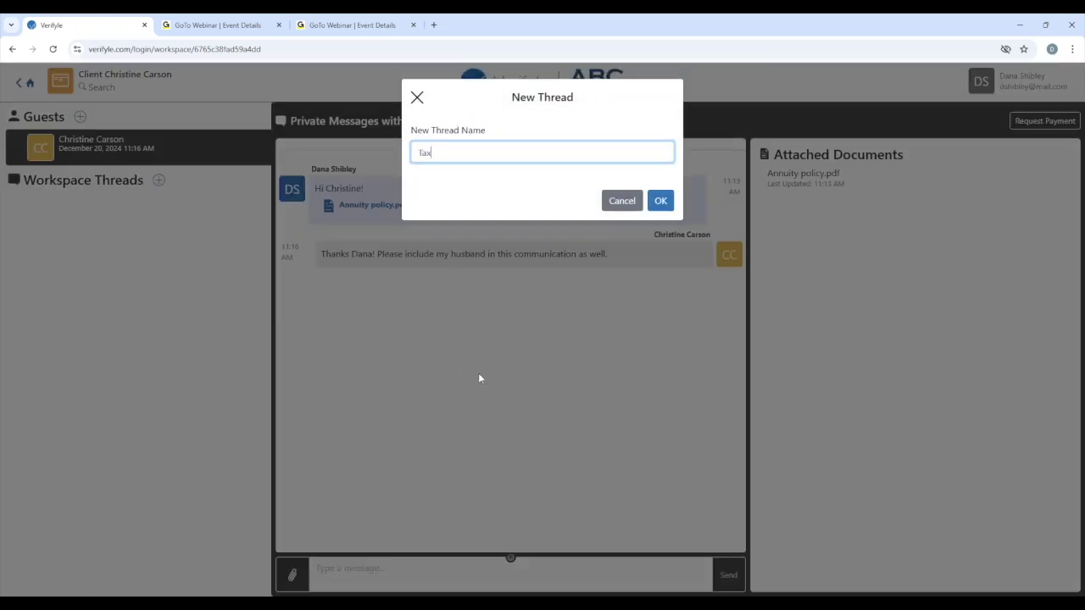
{"action": "type", "text": " Planning"}
{"action": "left_click", "coordinate": [659, 200]}
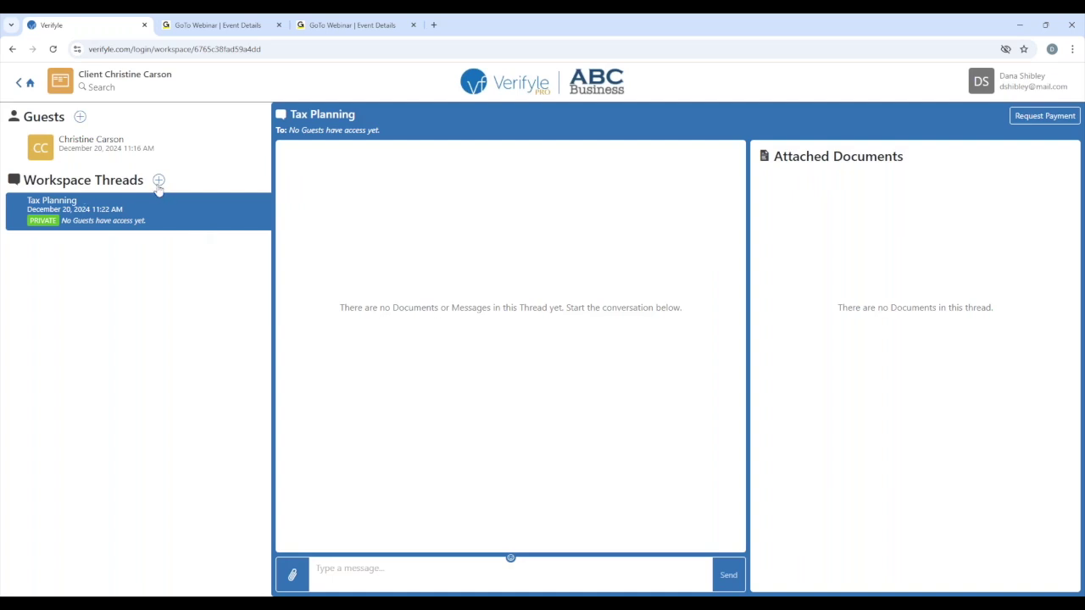
{"action": "left_click", "coordinate": [159, 182]}
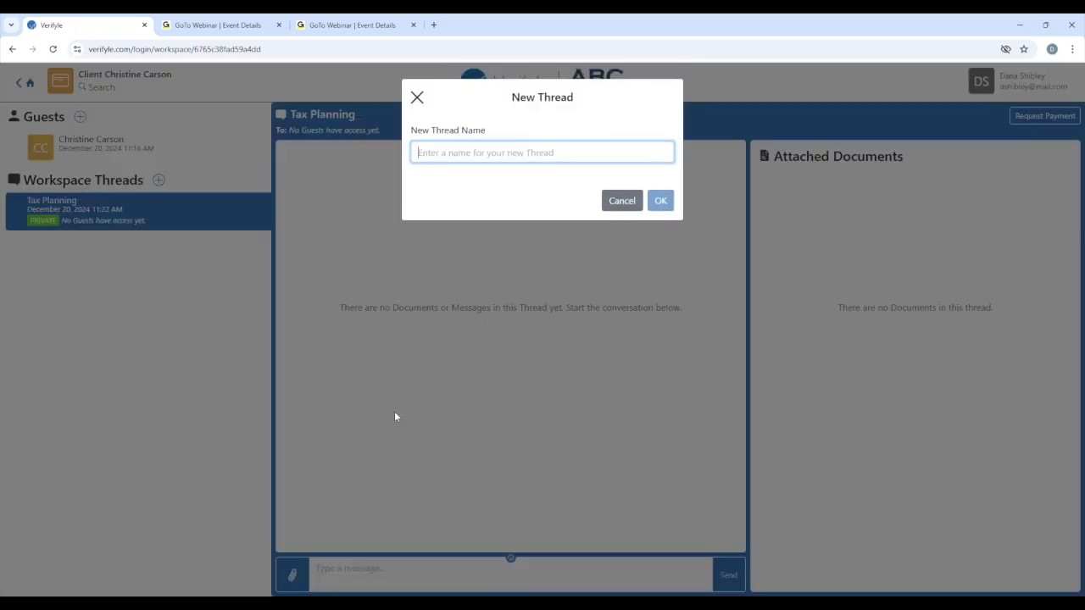
{"action": "type", "text": "Estate Planning"}
{"action": "left_click", "coordinate": [660, 201]}
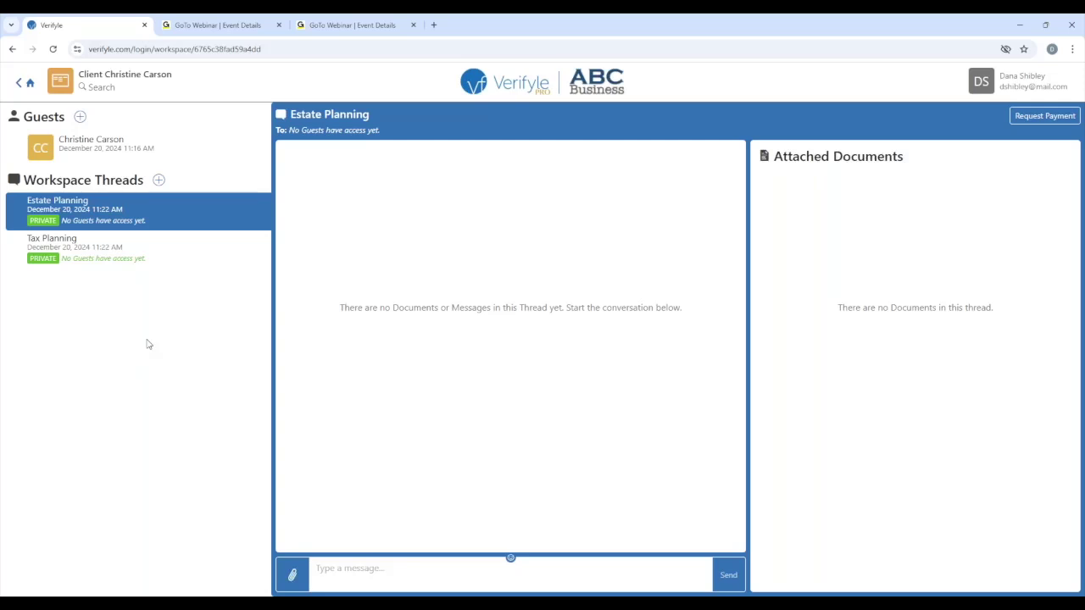
{"action": "left_click", "coordinate": [158, 180]}
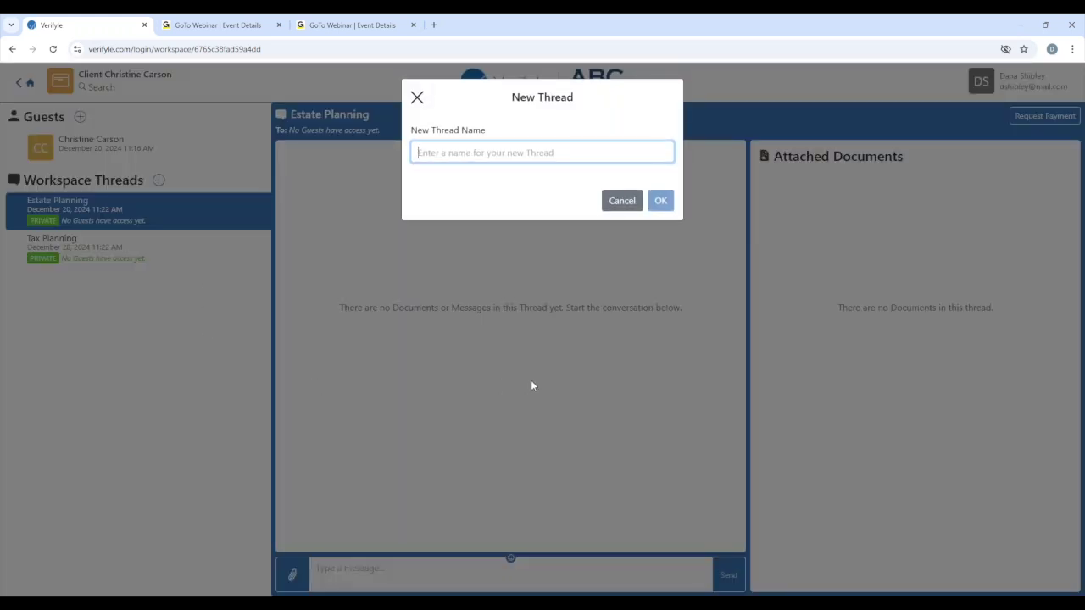
{"action": "type", "text": "My referenc"}
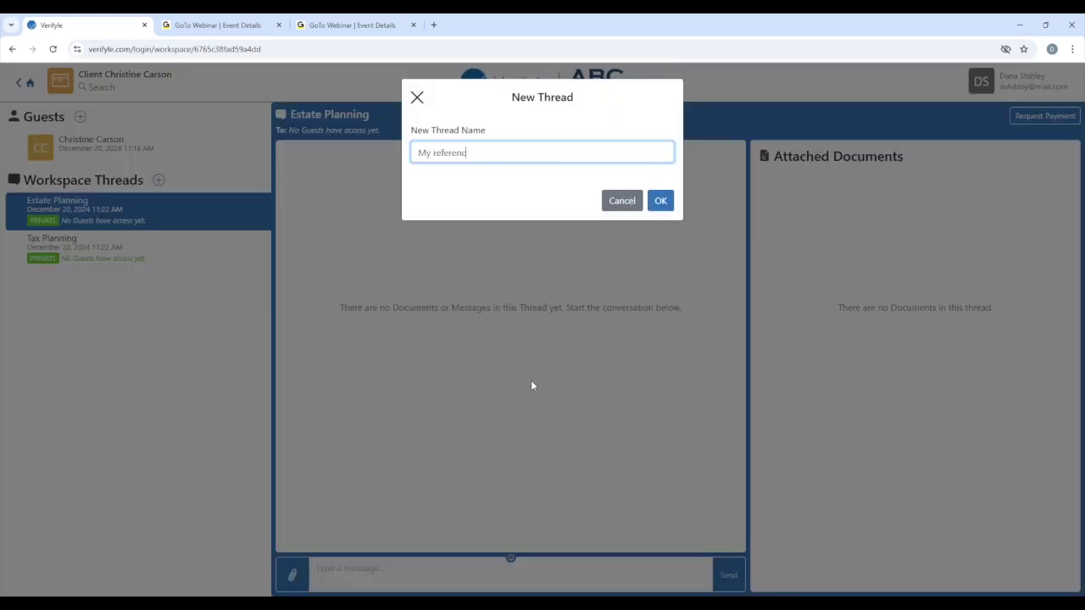
{"action": "type", "text": "e materials"}
{"action": "left_click", "coordinate": [659, 201]}
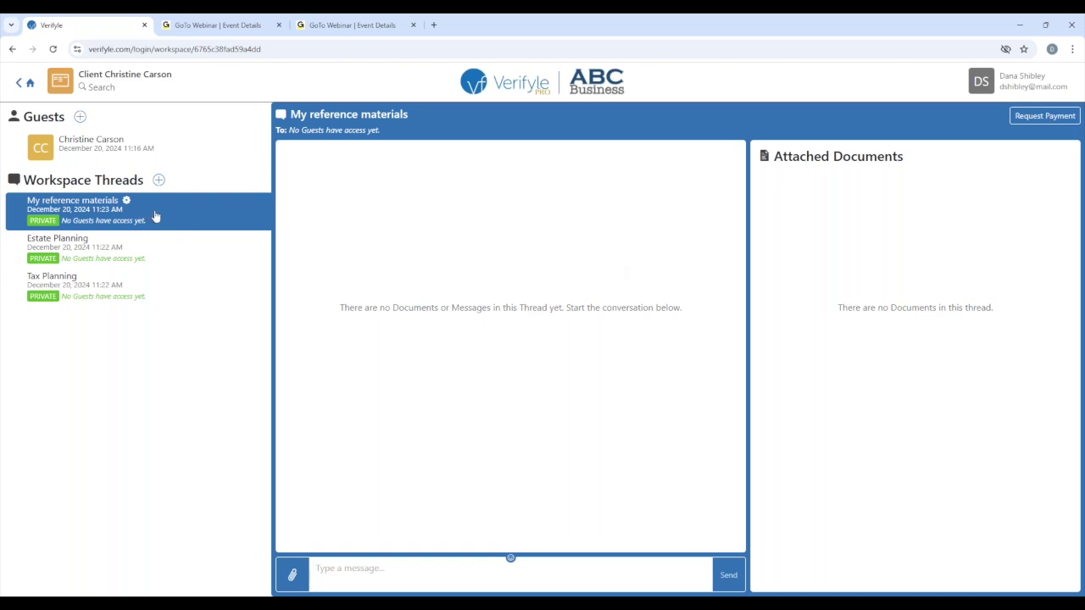
Open the Tax Planning thread and bring up its gear menu of actions.
{"action": "left_click", "coordinate": [81, 290]}
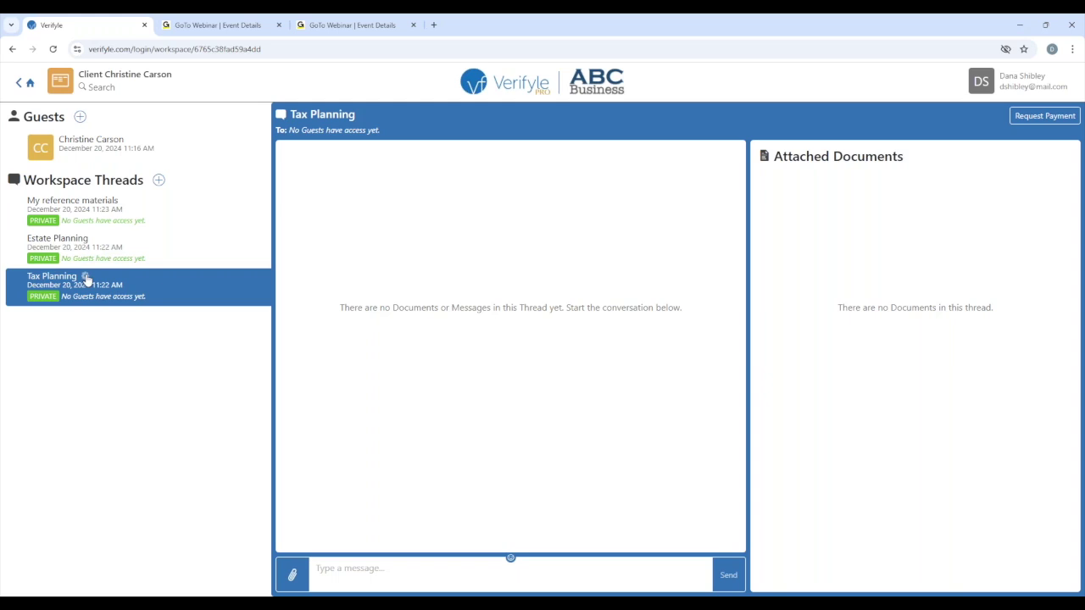
{"action": "left_click", "coordinate": [86, 277]}
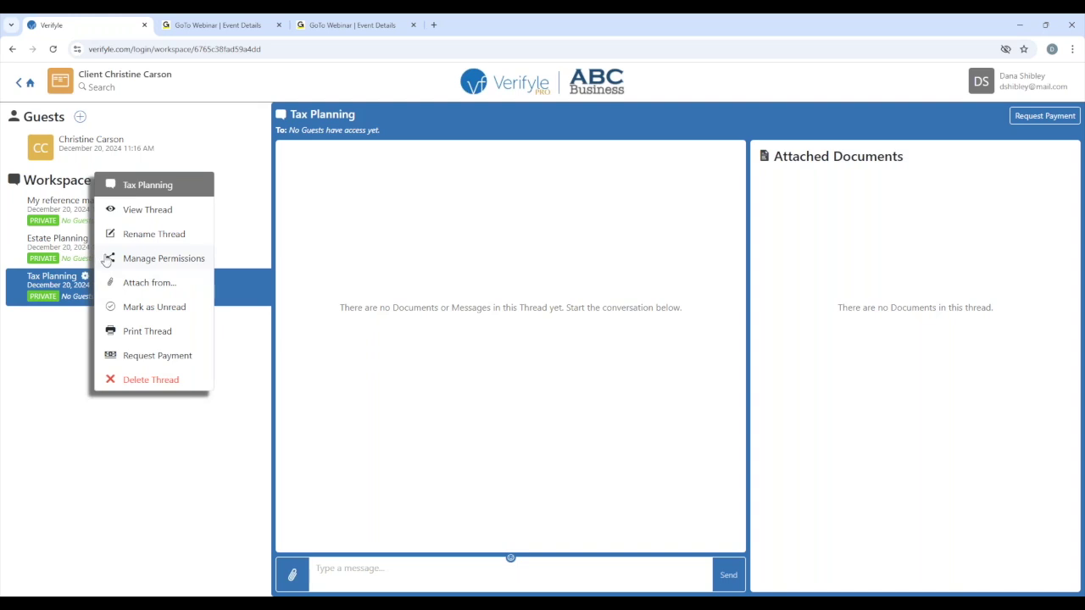
Turn on the client's access in Tax Planning's Manage Permissions, save, then return to Tax Planning.
{"action": "left_click", "coordinate": [107, 259]}
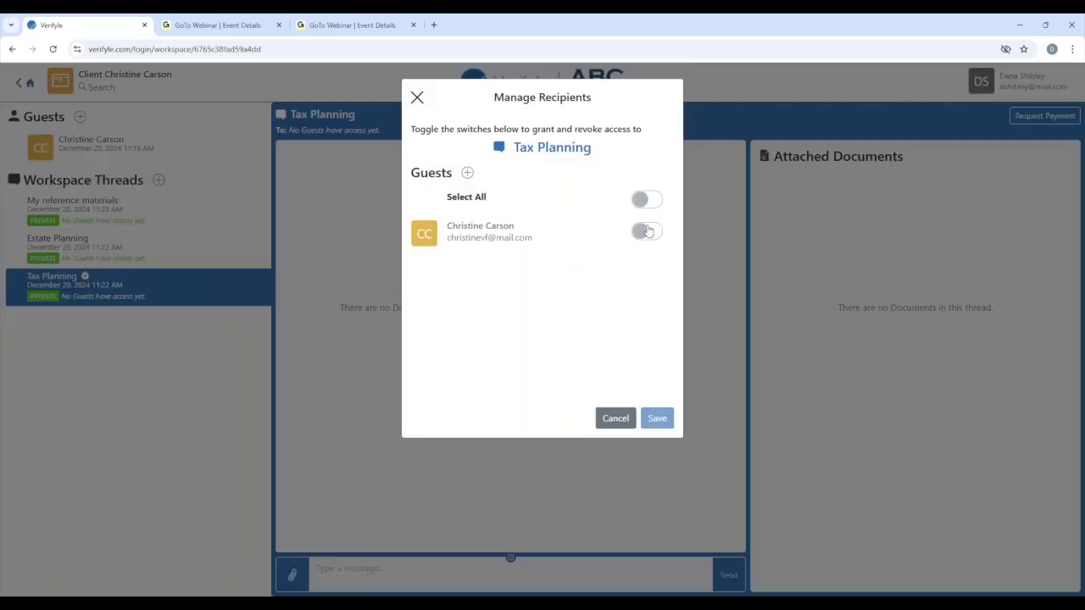
{"action": "left_click", "coordinate": [654, 231]}
{"action": "left_click", "coordinate": [657, 418]}
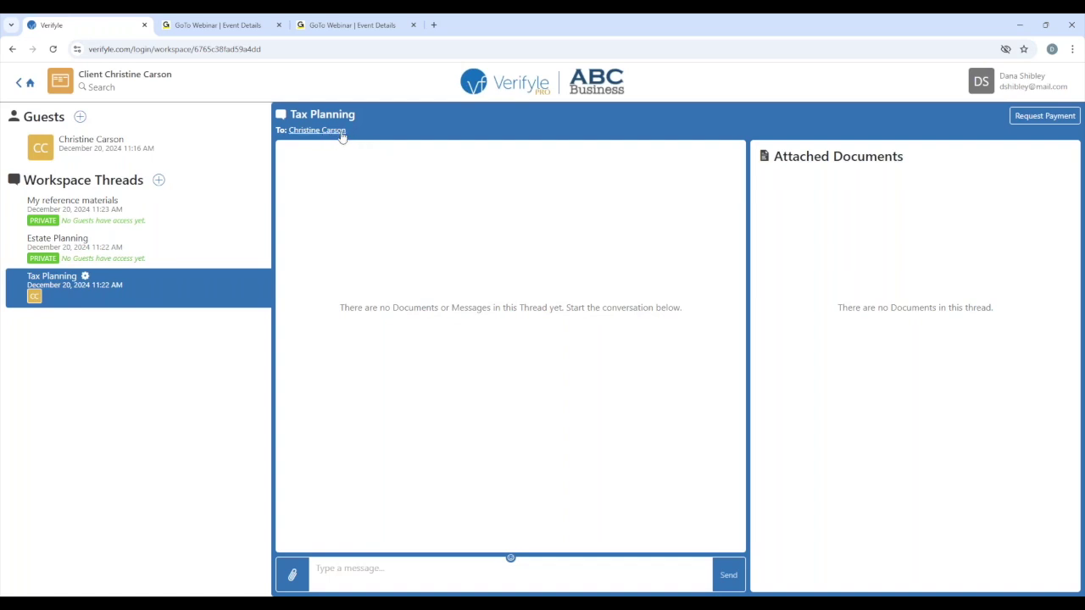
{"action": "left_click", "coordinate": [99, 144]}
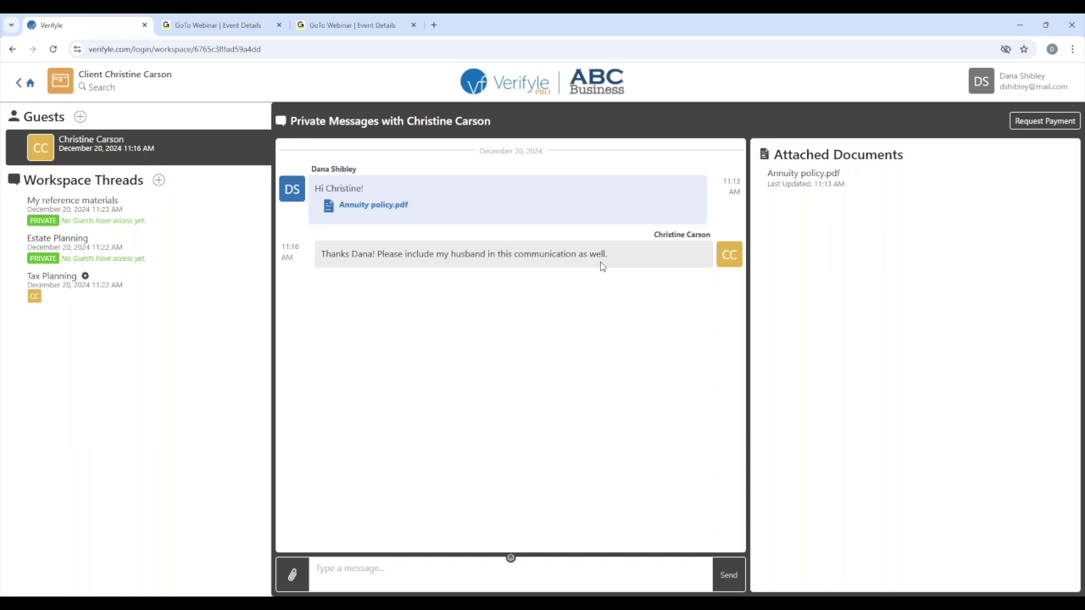
{"action": "left_click", "coordinate": [84, 293]}
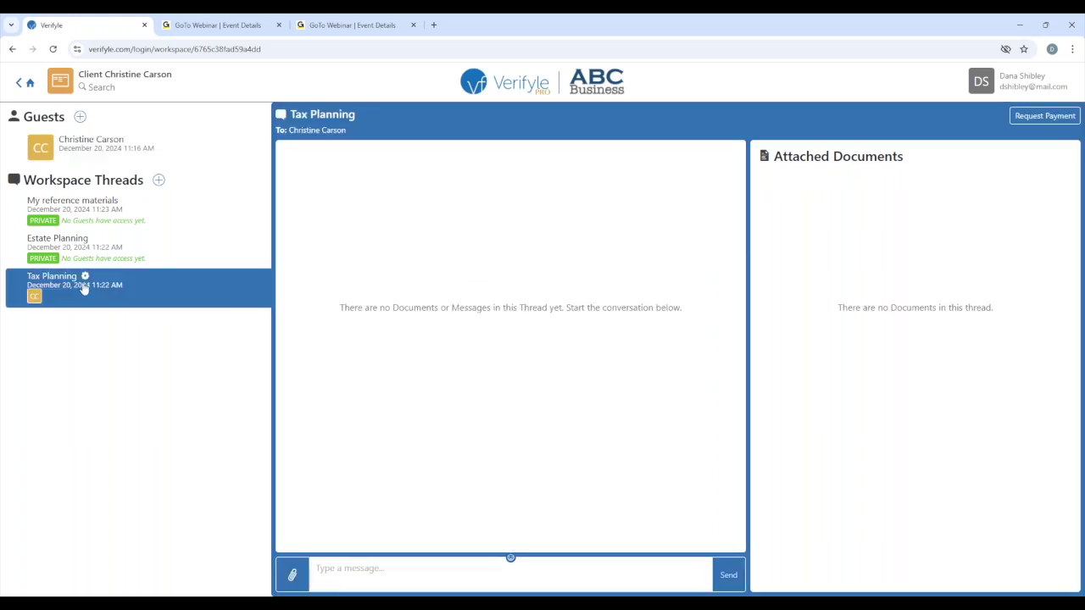
Open Tax Planning's access permissions and start adding another guest.
{"action": "left_click", "coordinate": [84, 276]}
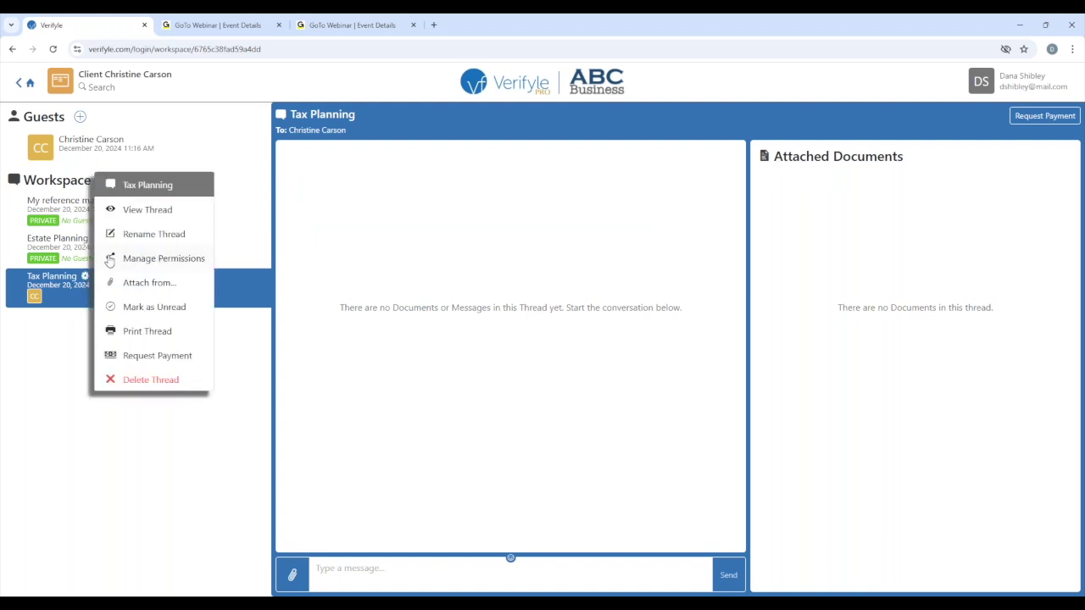
{"action": "left_click", "coordinate": [111, 257]}
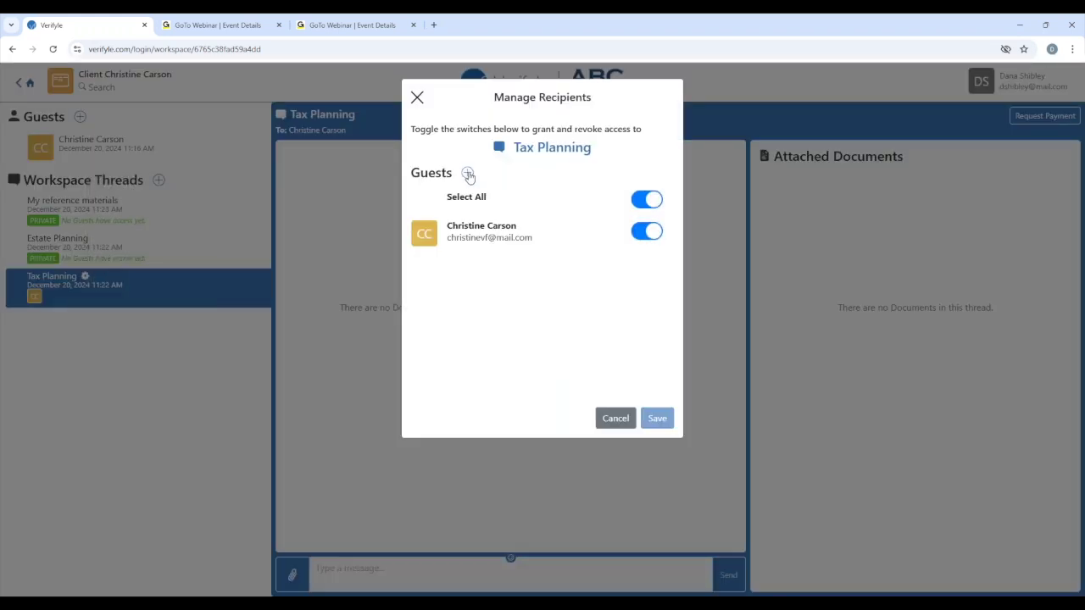
{"action": "left_click", "coordinate": [467, 173]}
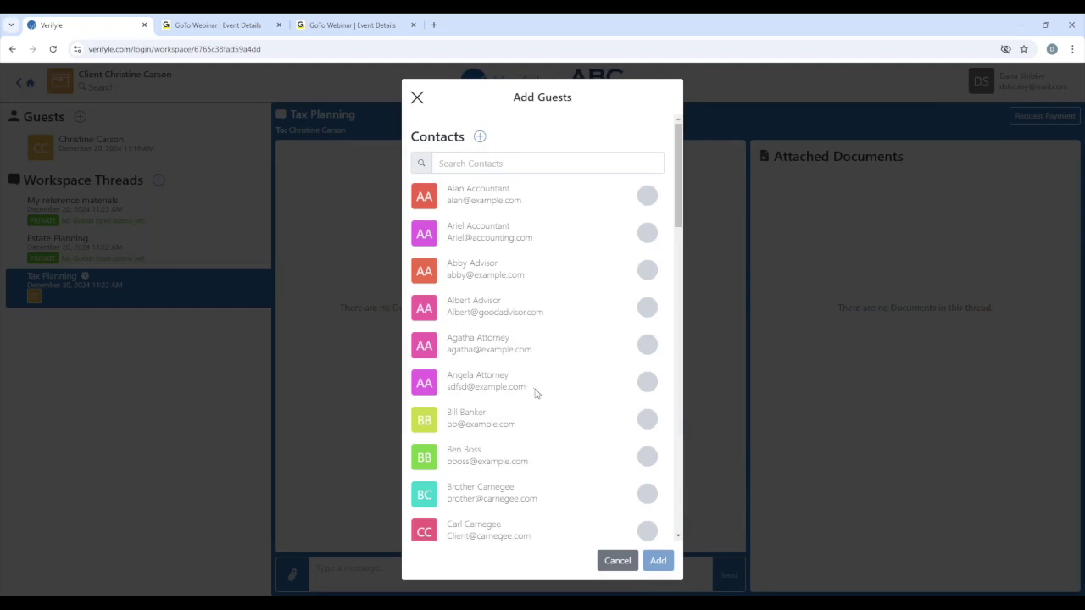
{"action": "scroll", "coordinate": [554, 252], "scroll_direction": "down", "scroll_amount": 5}
{"action": "scroll", "coordinate": [562, 279], "scroll_direction": "up", "scroll_amount": 5}
Create a new spouse contact with first name, last name and e-mail address.
{"action": "left_click", "coordinate": [480, 138]}
{"action": "type", "text": "Sammy"}
{"action": "key", "text": "Tab"}
{"action": "type", "text": "Spou"}
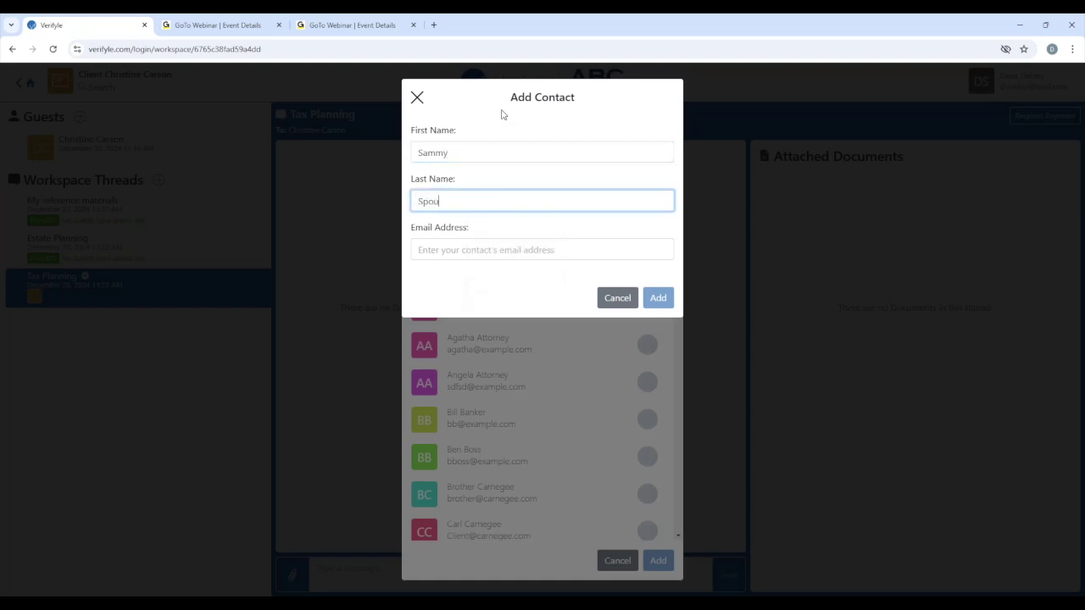
{"action": "key", "text": "Tab"}
{"action": "type", "text": "samm"}
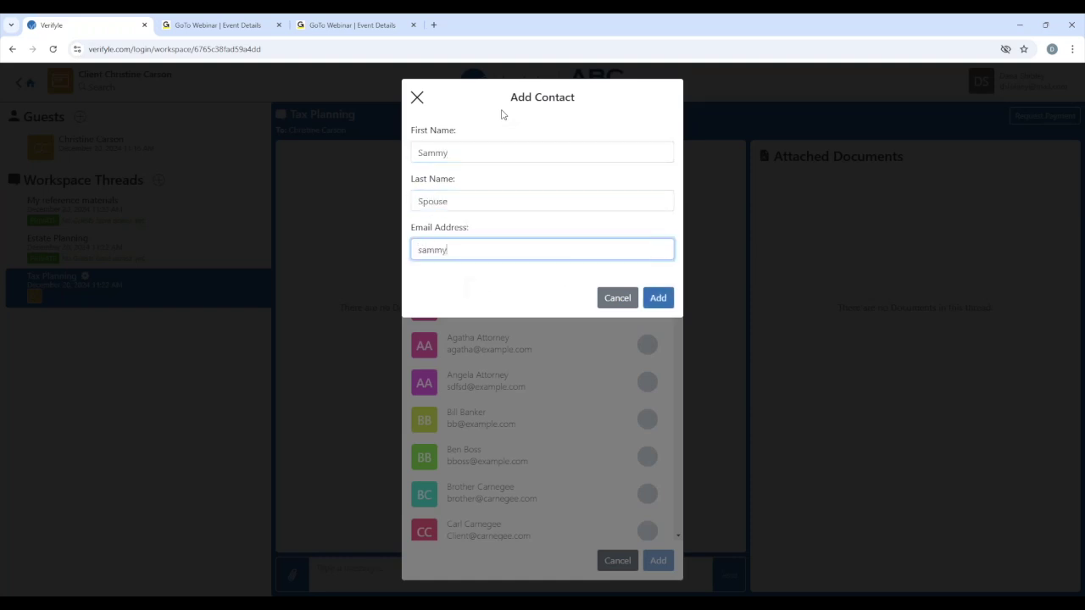
{"action": "type", "text": "y@example.com"}
{"action": "left_click", "coordinate": [654, 298]}
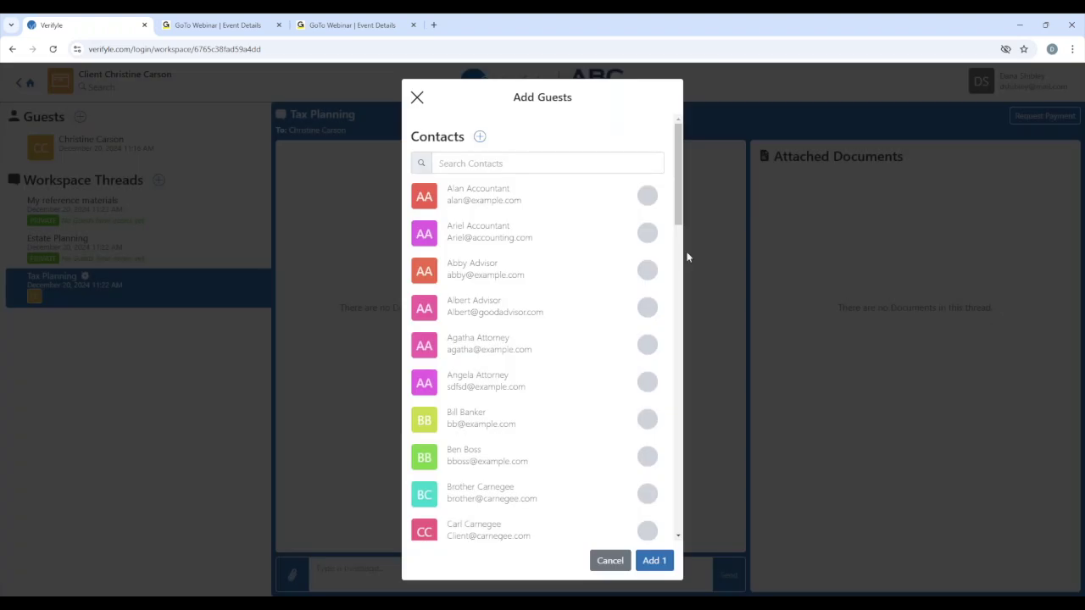
Add the new spouse contact as a guest and save the thread's recipients.
{"action": "left_click_drag", "start_coordinate": [678, 169], "coordinate": [674, 430]}
{"action": "left_click", "coordinate": [654, 560]}
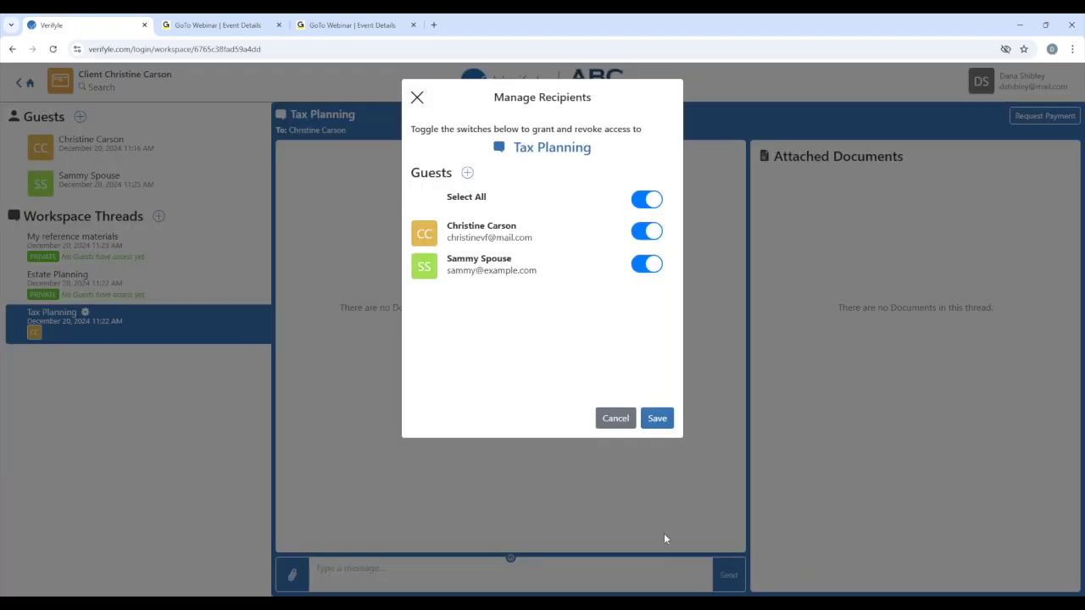
{"action": "left_click", "coordinate": [657, 419]}
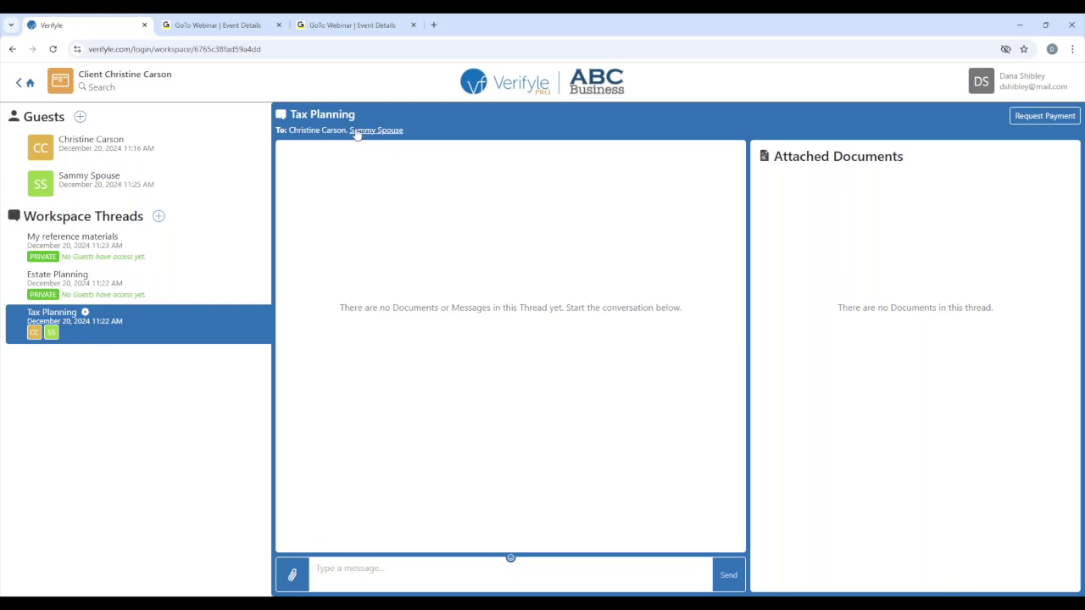
Write 'Let's work on taxes!' and attach 1099-DIV.pdf, Form 1040.pdf and Schedule A.pdf.
{"action": "left_click", "coordinate": [397, 569]}
{"action": "type", "text": "Let's work on taxes!"}
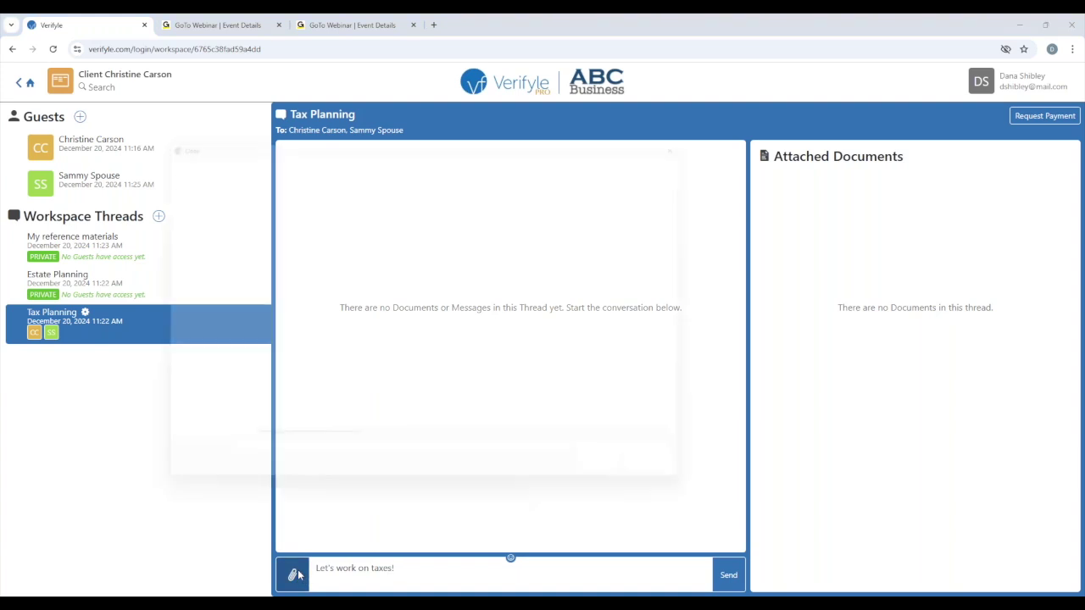
{"action": "left_click", "coordinate": [292, 575]}
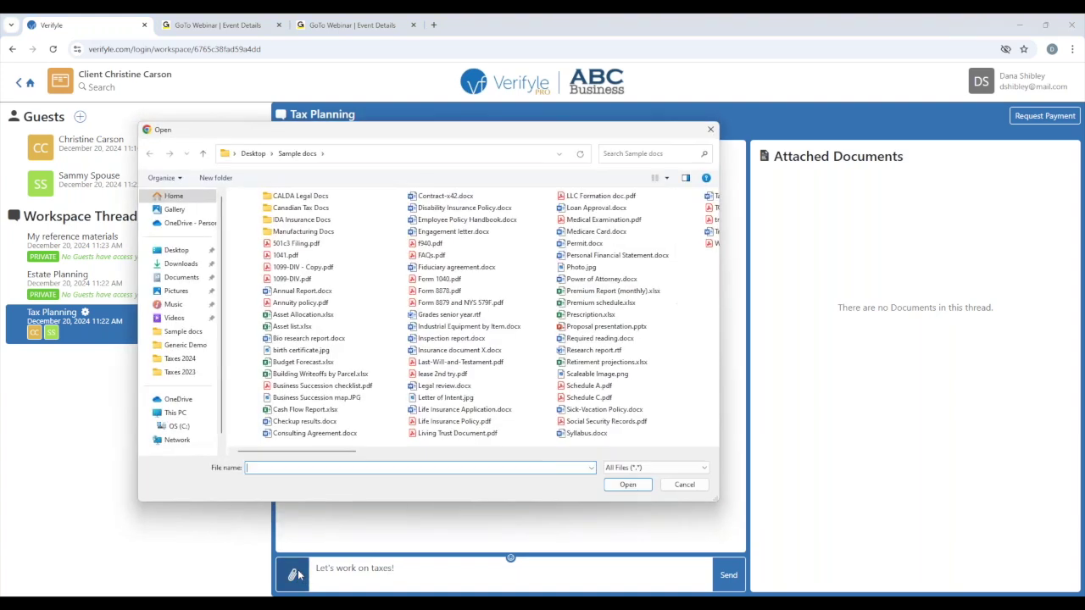
{"action": "left_click", "coordinate": [243, 281]}
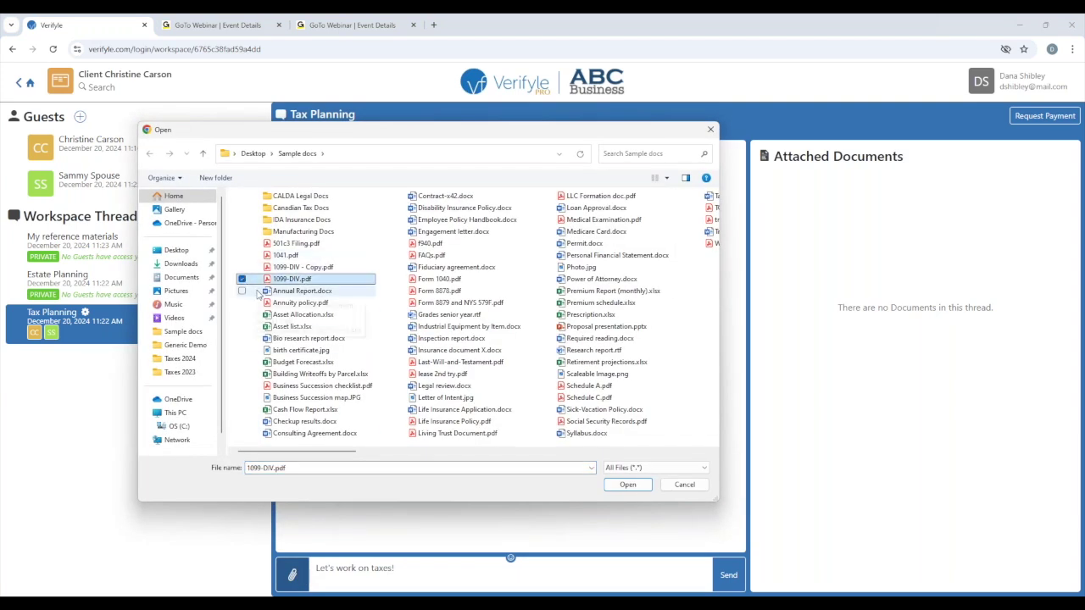
{"action": "left_click", "coordinate": [388, 279]}
{"action": "left_click", "coordinate": [535, 386]}
{"action": "left_click_drag", "start_coordinate": [656, 392], "coordinate": [567, 562]}
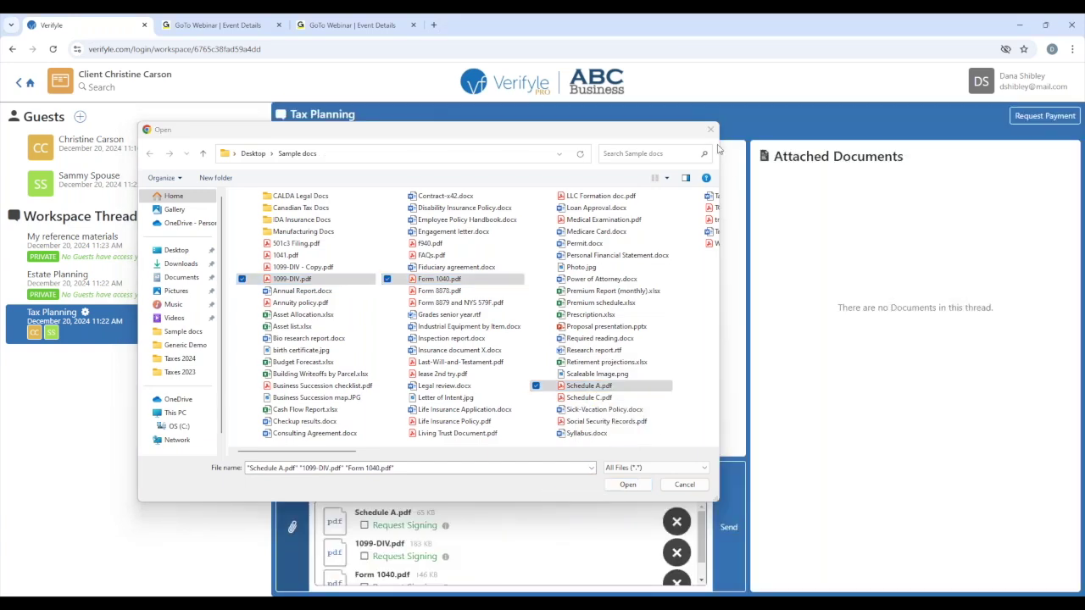
{"action": "left_click", "coordinate": [710, 129]}
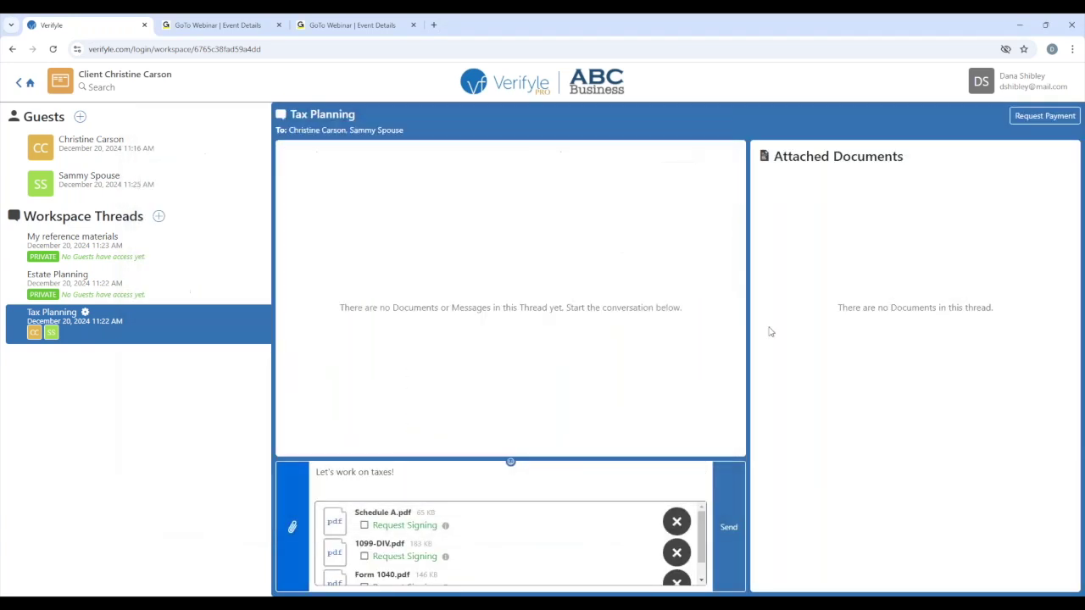
Send the taxes message with its three PDFs, then switch to the Estate Planning thread.
{"action": "left_click", "coordinate": [727, 528]}
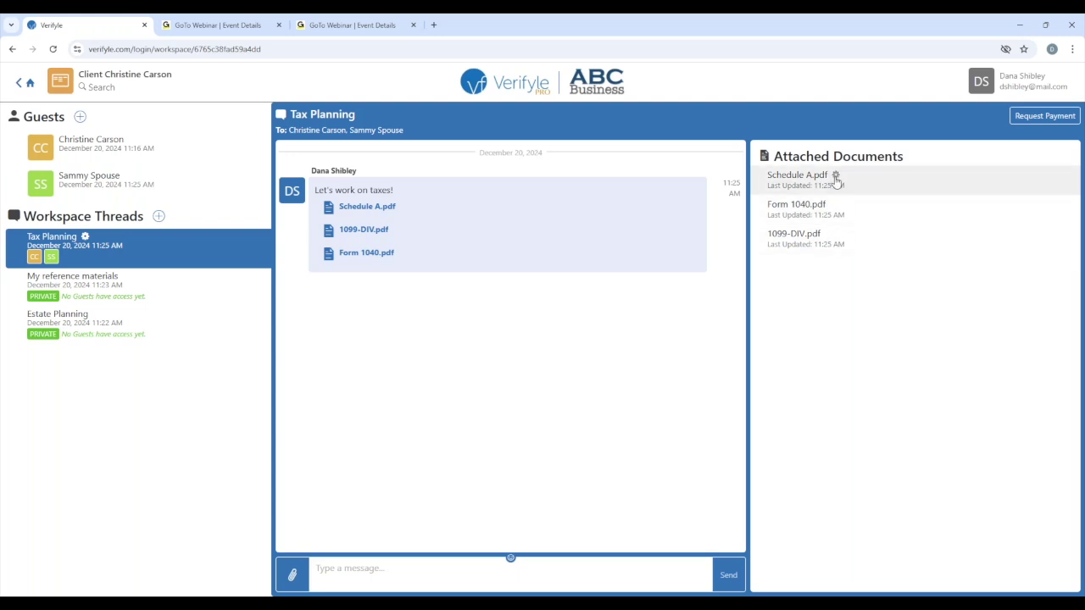
{"action": "left_click", "coordinate": [835, 178]}
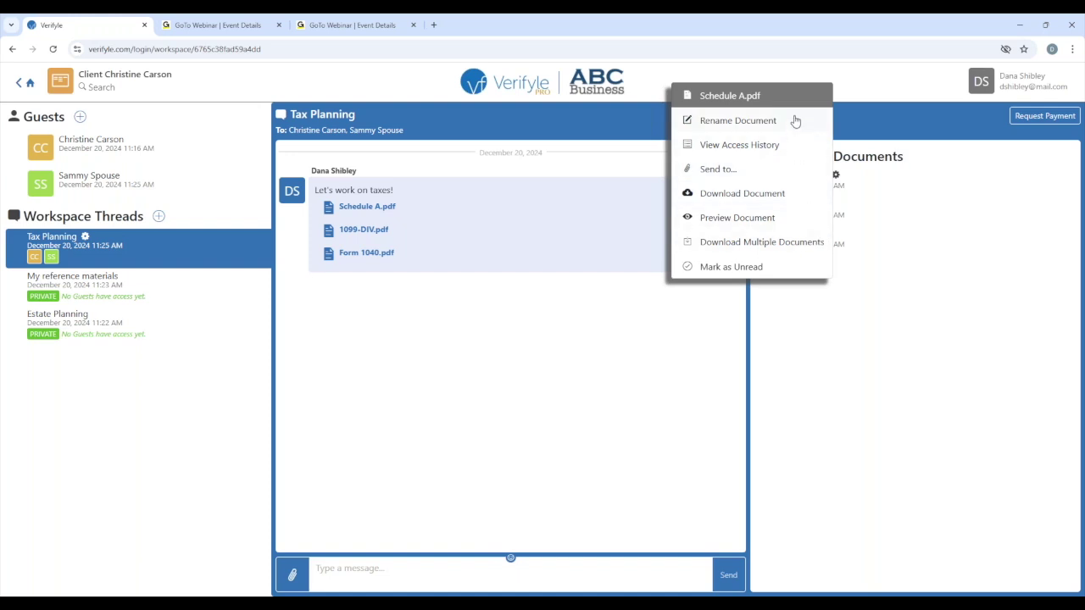
{"action": "left_click", "coordinate": [668, 436]}
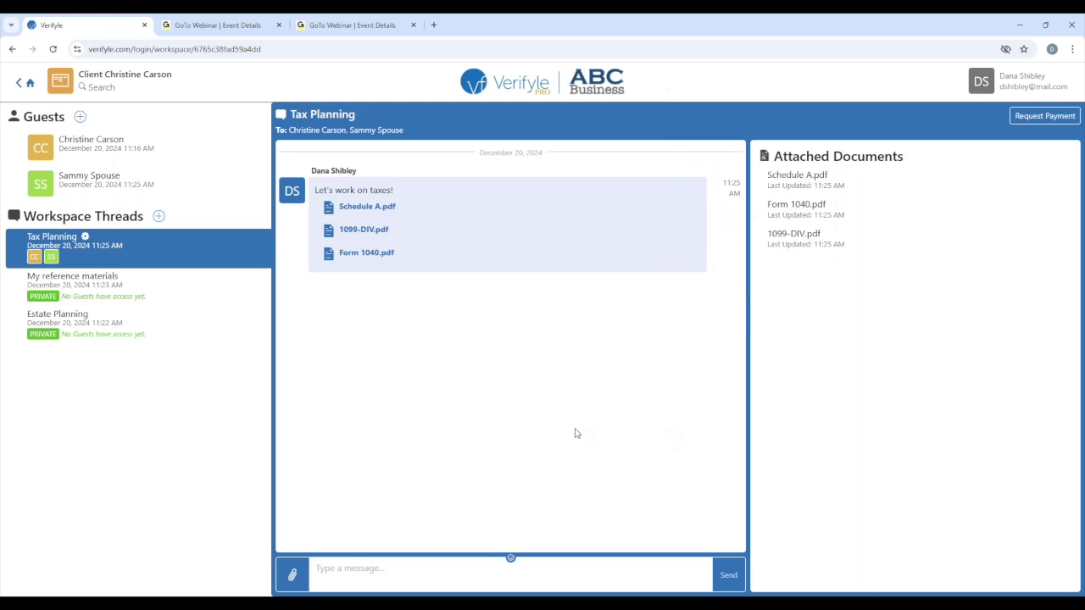
{"action": "mouse_move", "coordinate": [349, 246]}
{"action": "left_click", "coordinate": [76, 327]}
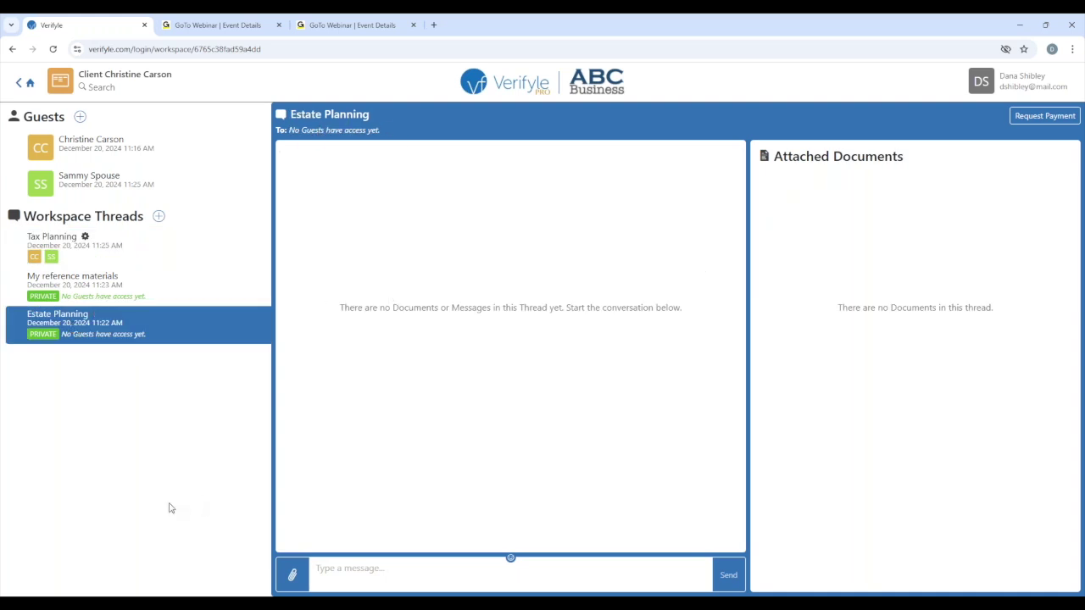
Use Select All in Estate Planning's Manage Permissions to give the client and spouse access, and save.
{"action": "mouse_move", "coordinate": [97, 316]}
{"action": "left_click", "coordinate": [98, 315]}
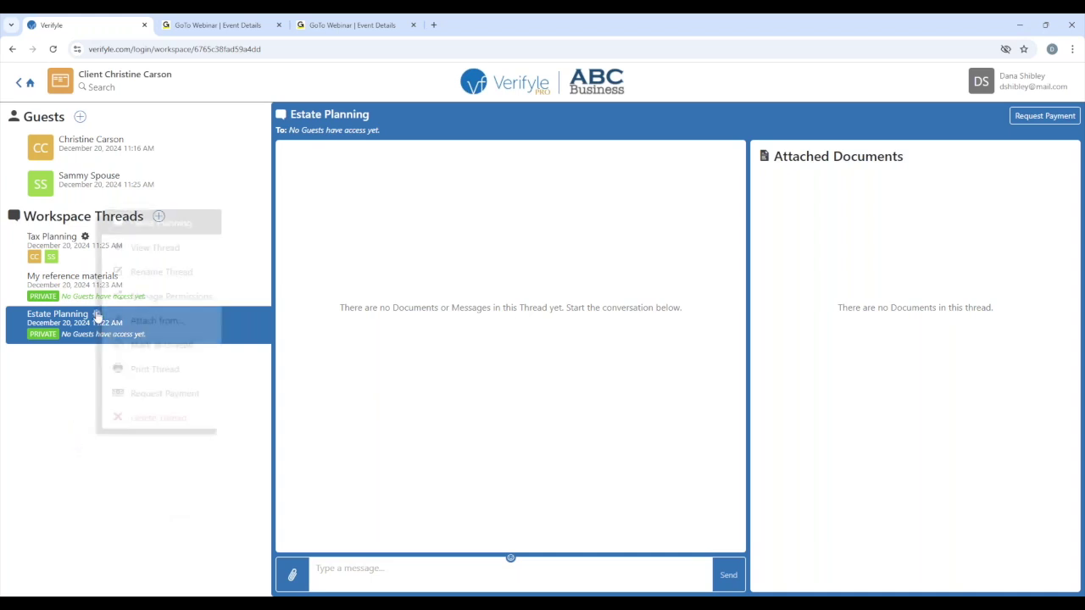
{"action": "left_click", "coordinate": [124, 299]}
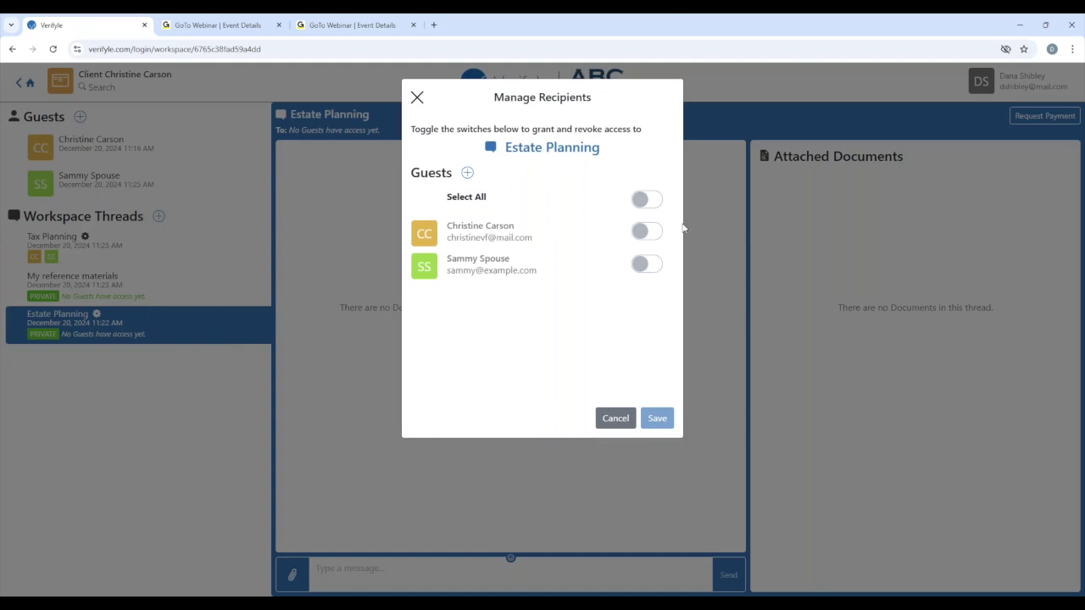
{"action": "left_click", "coordinate": [655, 200]}
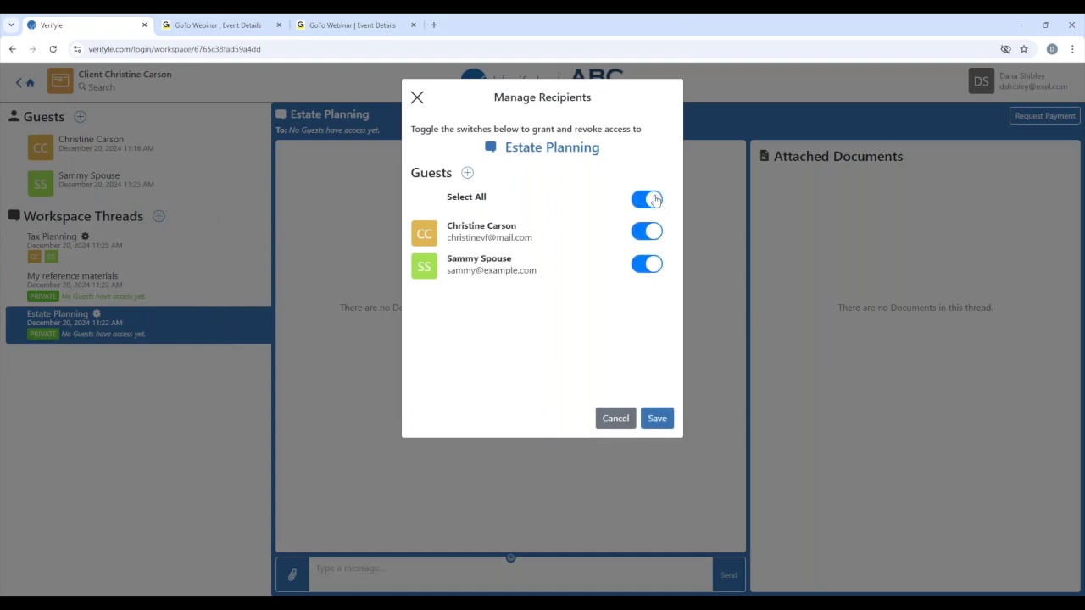
{"action": "left_click", "coordinate": [656, 418]}
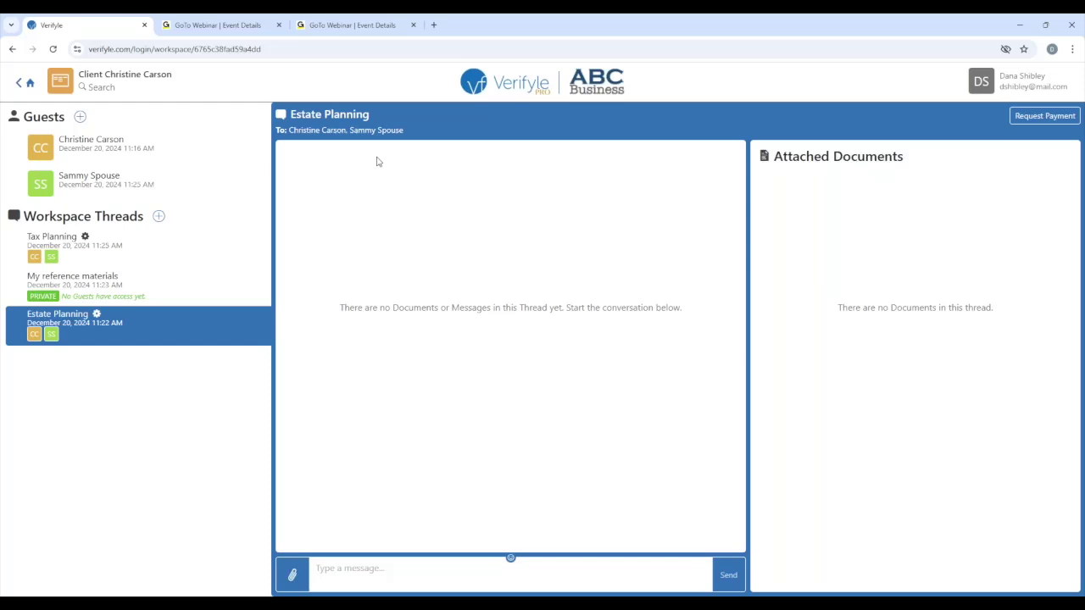
Add the lawyer contact, found by searching 'law', as a third Estate Planning guest and save.
{"action": "left_click", "coordinate": [96, 315]}
{"action": "left_click", "coordinate": [125, 294]}
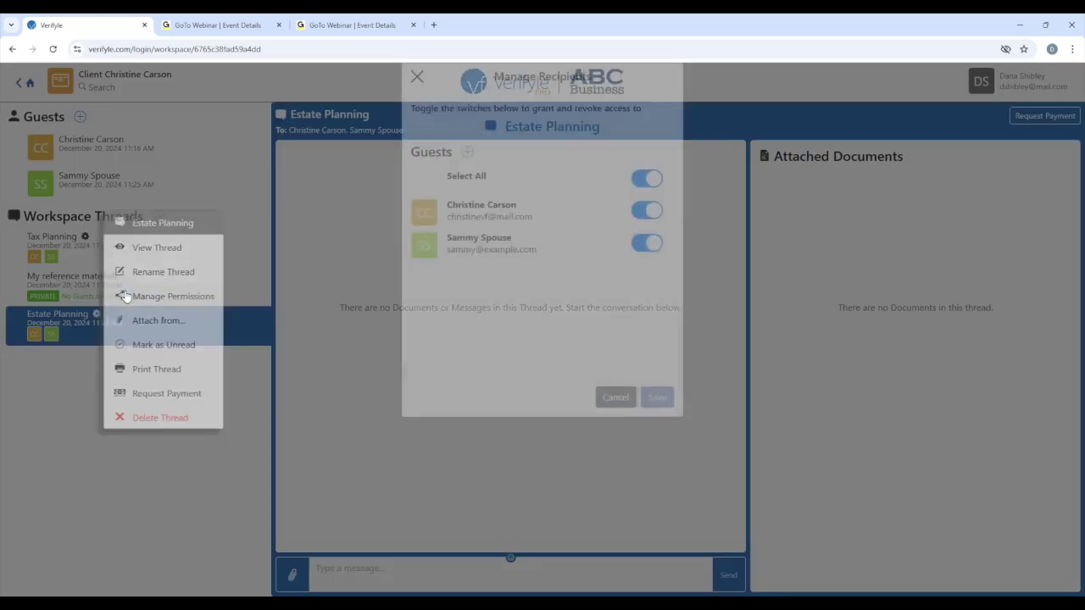
{"action": "left_click", "coordinate": [467, 173]}
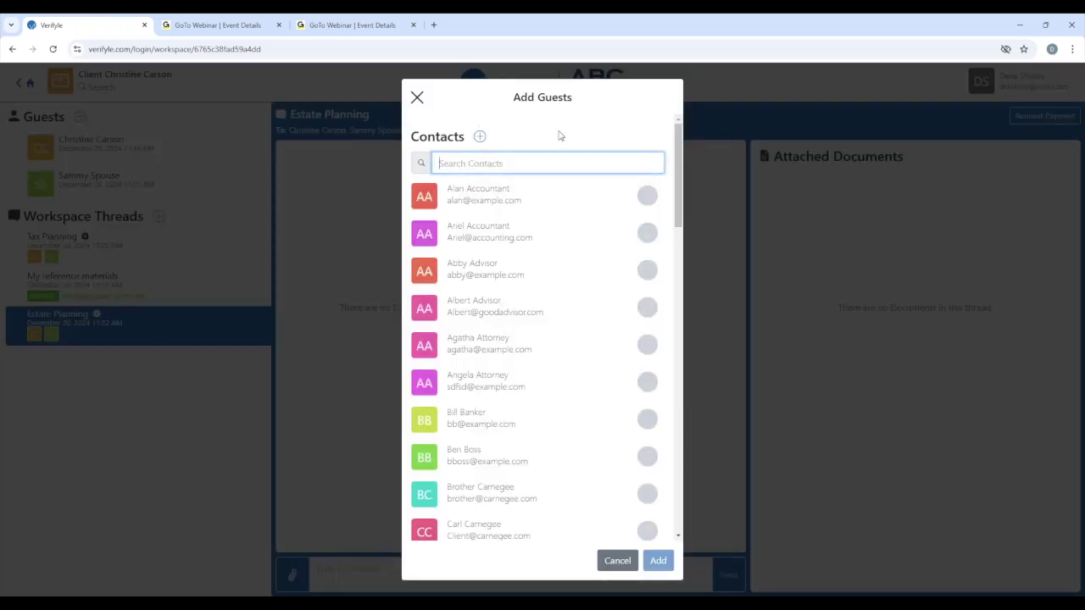
{"action": "type", "text": "law"}
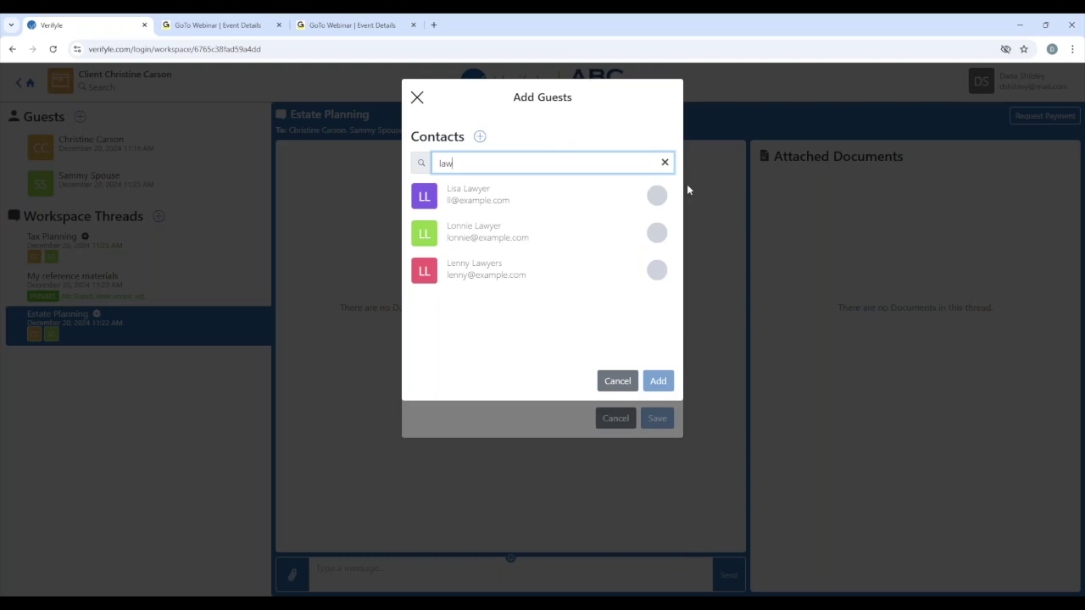
{"action": "left_click", "coordinate": [657, 195]}
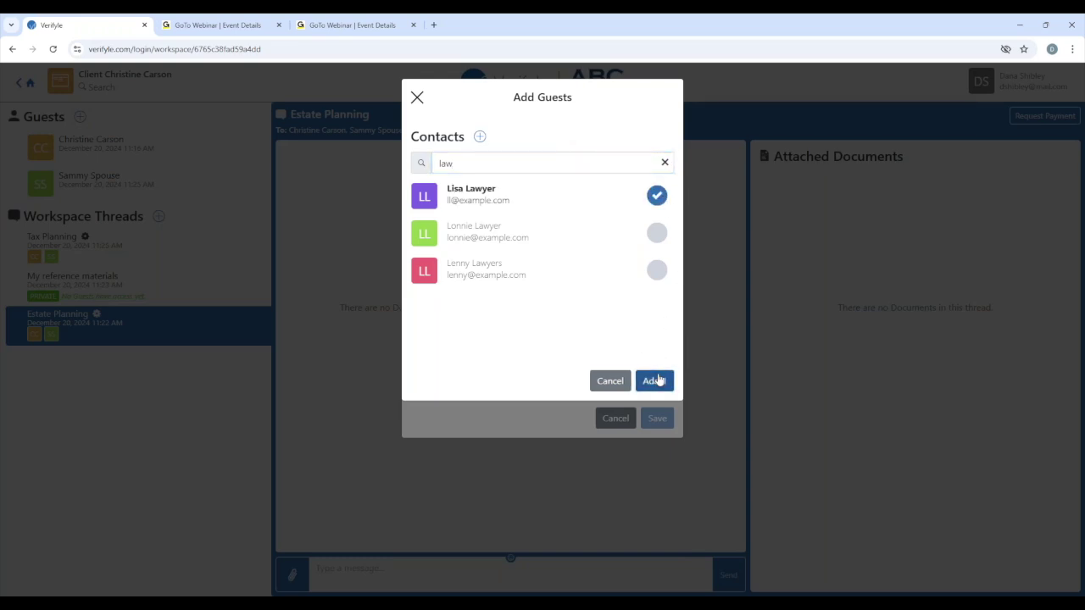
{"action": "left_click", "coordinate": [653, 381]}
{"action": "left_click", "coordinate": [657, 418]}
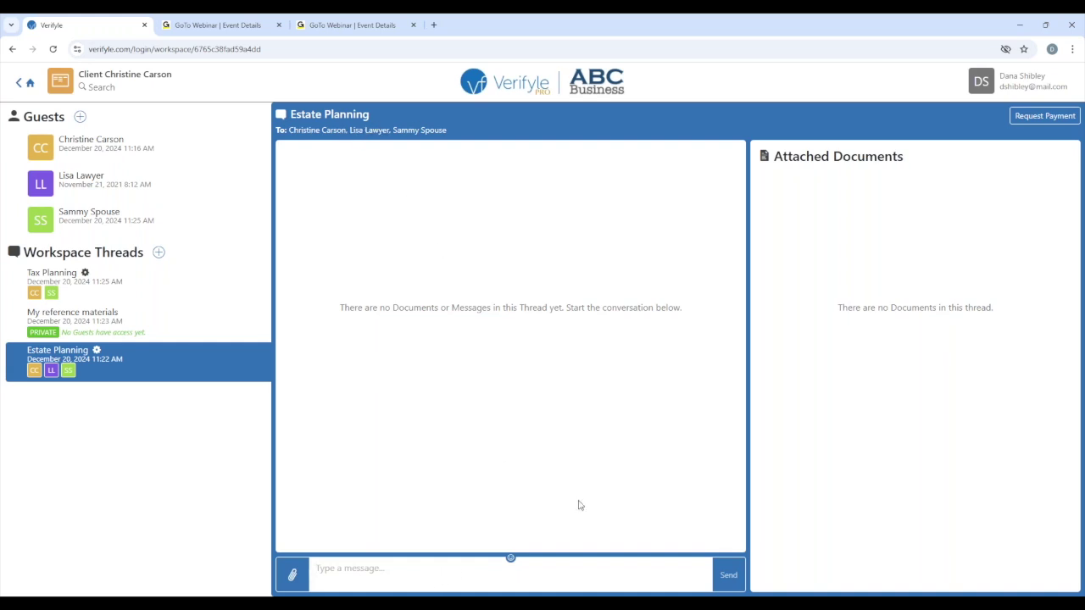
Type a welcome message to the lawyer in the Estate Planning draft.
{"action": "type", "text": "Welcome Lisa! Let's begin work on est"}
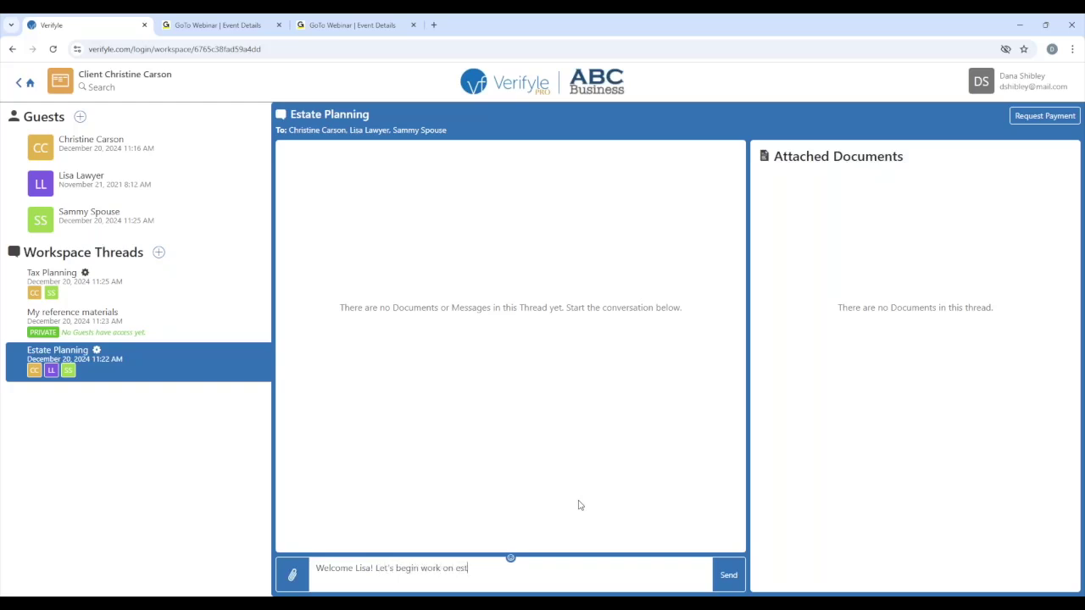
{"action": "type", "text": "ng!"}
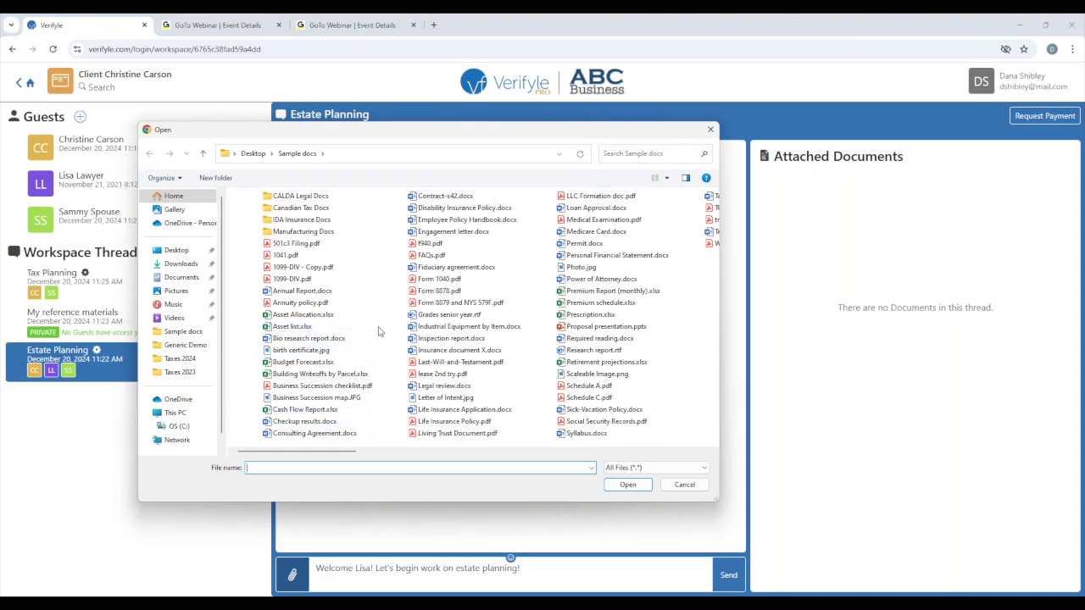
Attach Asset Allocation.xlsx, Business Succession map.JPG, Last-Will-and-Testament.pdf and Life Insurance Policy.pdf, then send the message.
{"action": "left_click", "coordinate": [242, 315]}
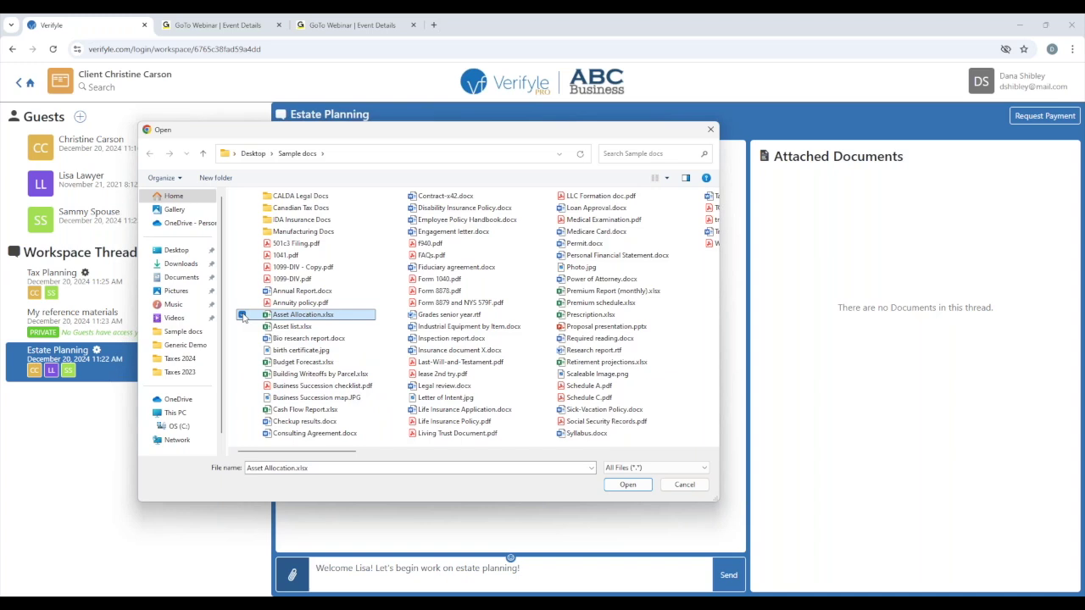
{"action": "left_click", "coordinate": [242, 399]}
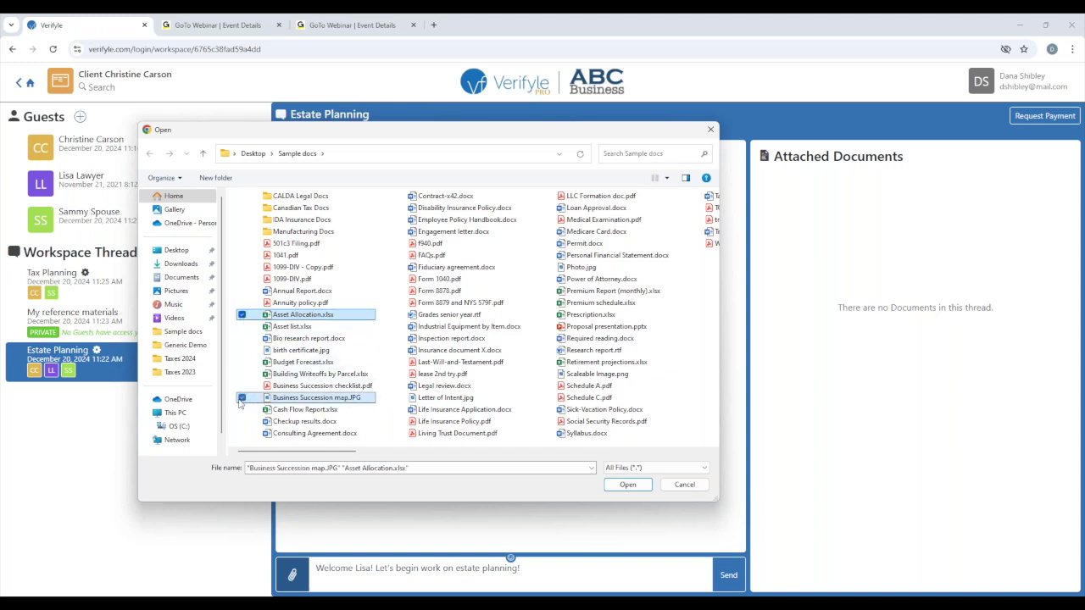
{"action": "left_click", "coordinate": [389, 363]}
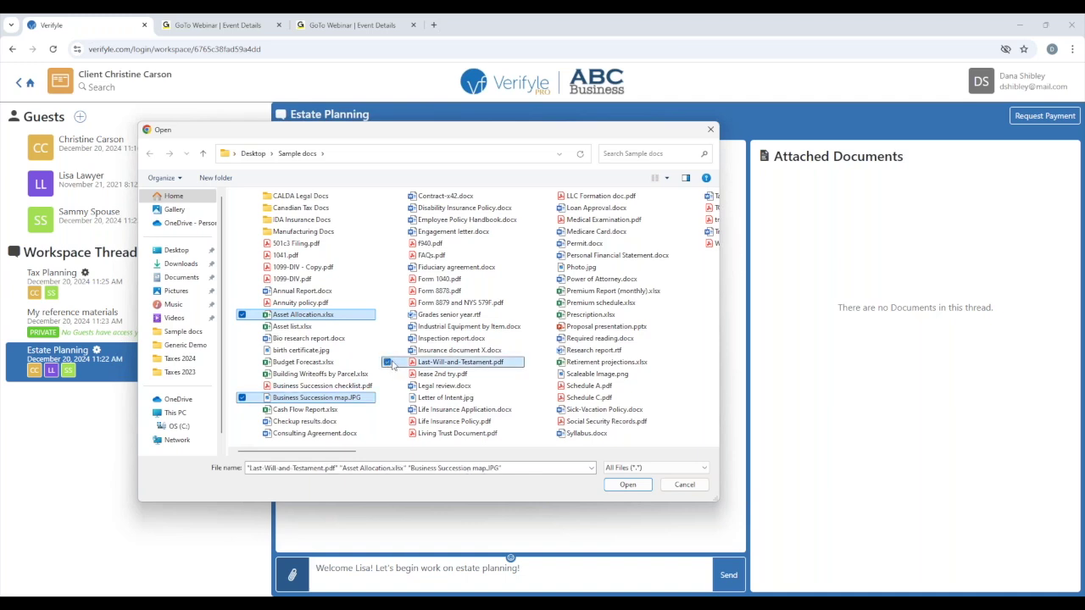
{"action": "left_click", "coordinate": [387, 422]}
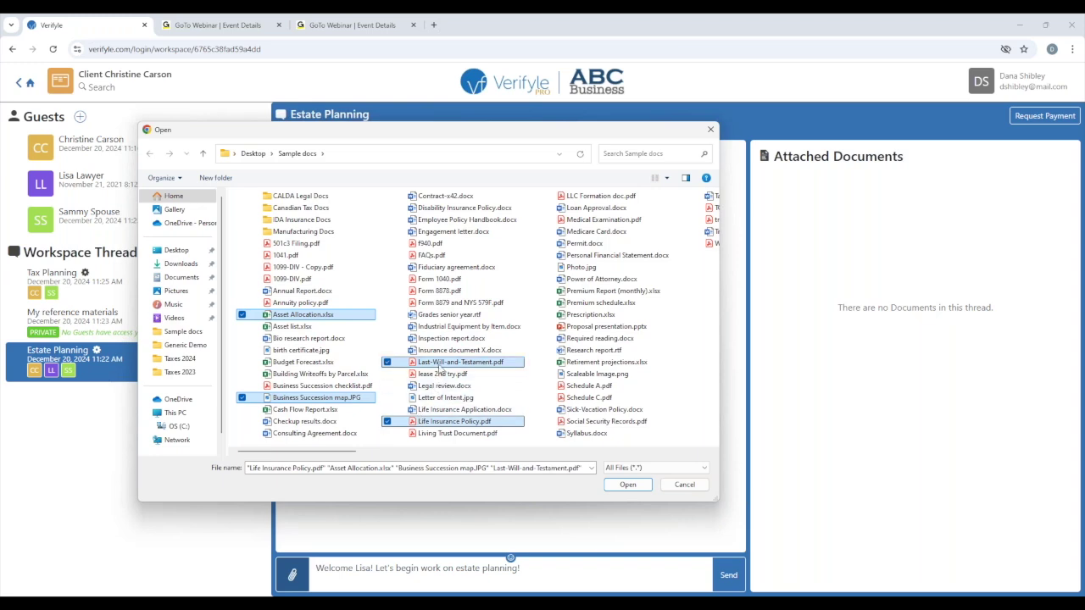
{"action": "left_click_drag", "start_coordinate": [444, 377], "coordinate": [508, 561]}
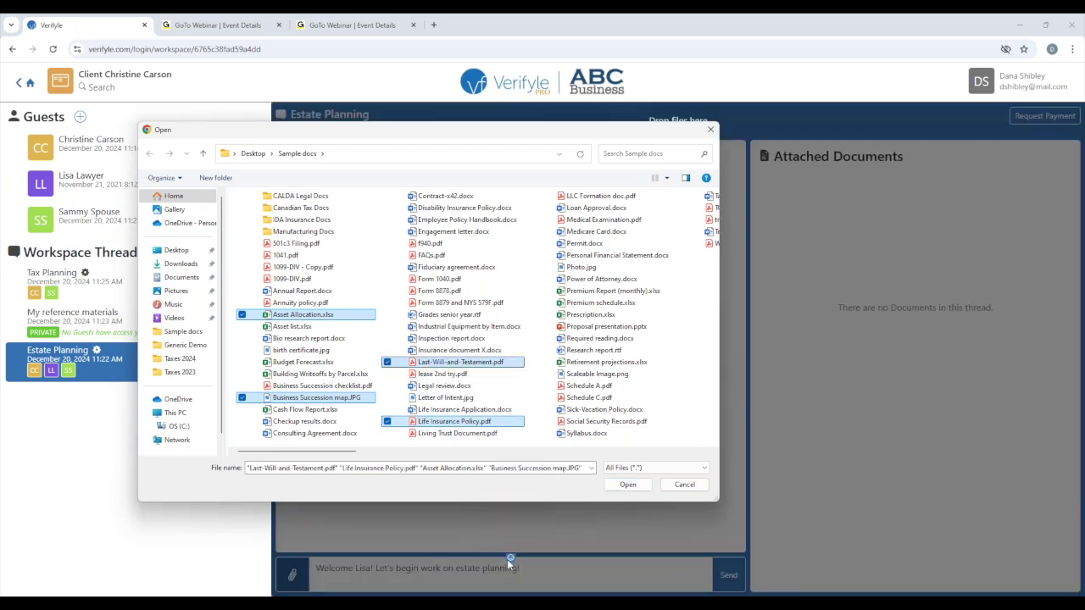
{"action": "left_click", "coordinate": [710, 129]}
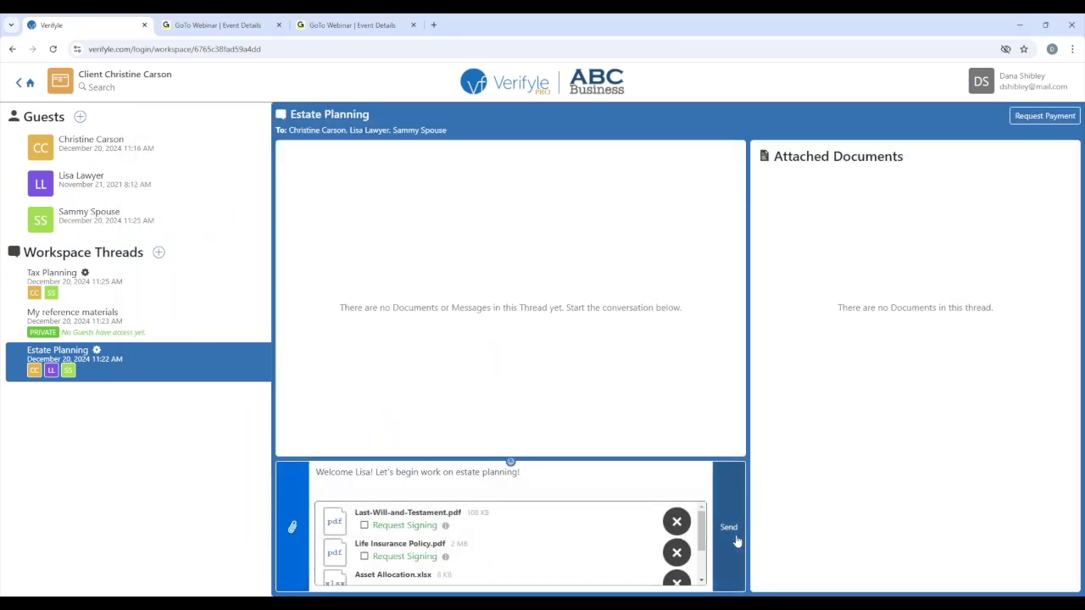
{"action": "left_click", "coordinate": [733, 534]}
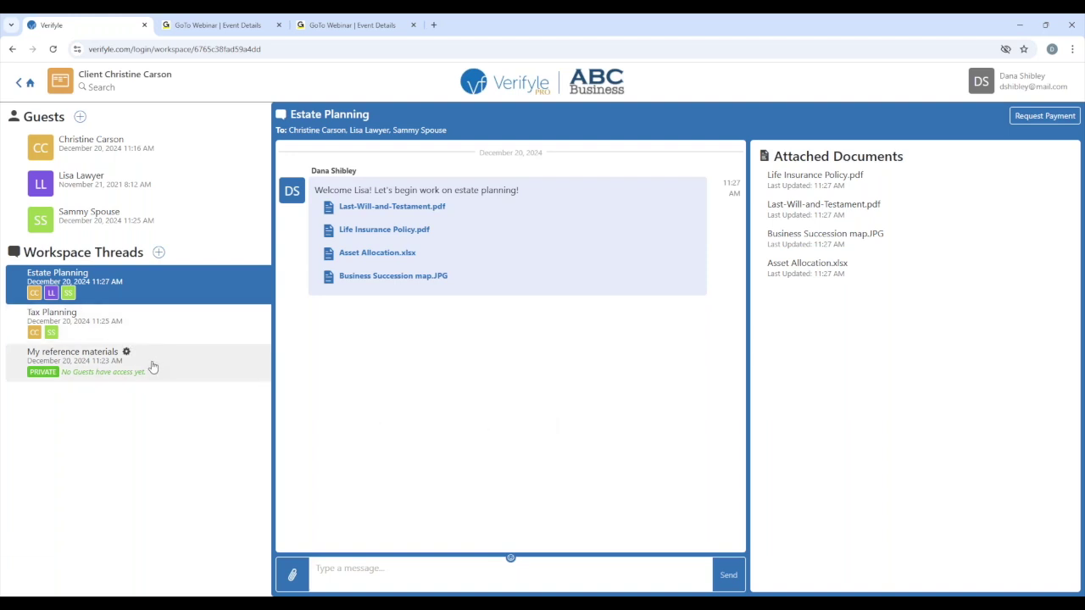
Switch to the My reference materials thread and bring up the paperclip file picker.
{"action": "left_click", "coordinate": [91, 365]}
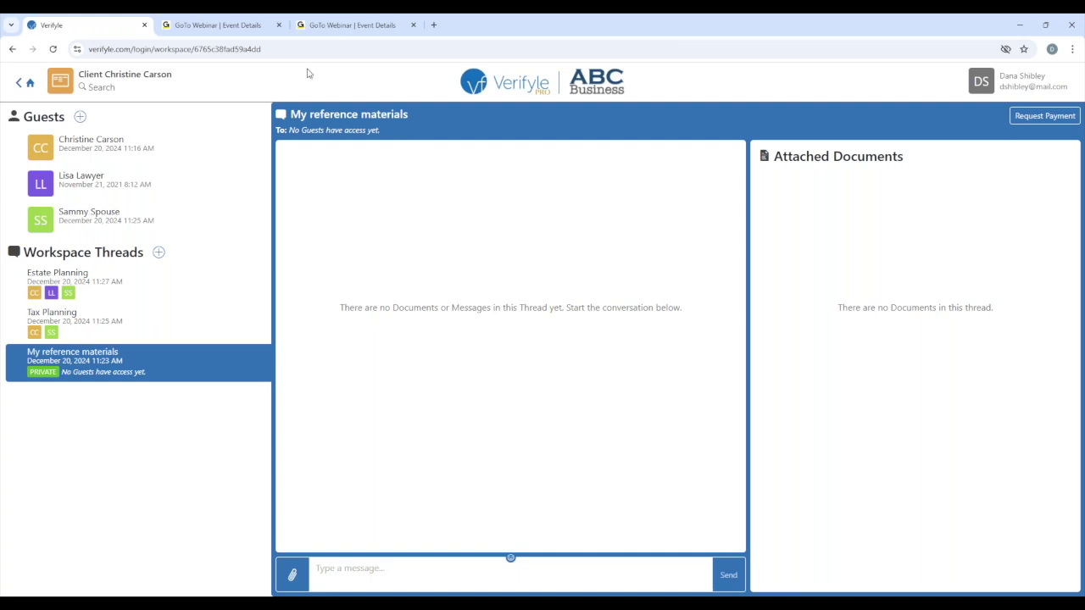
{"action": "left_click_drag", "start_coordinate": [179, 74], "coordinate": [79, 76]}
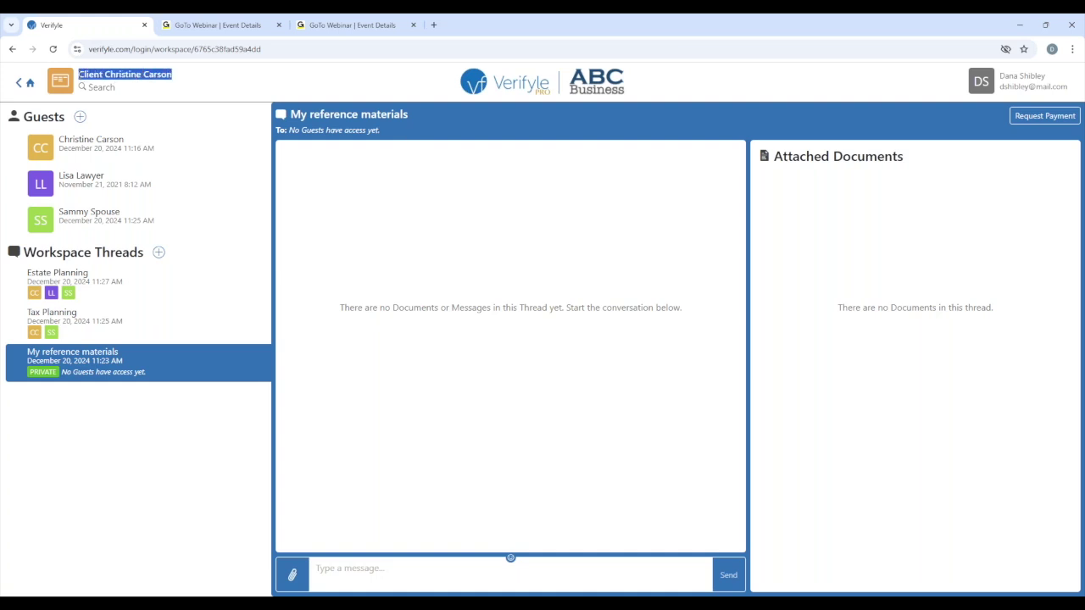
{"action": "left_click", "coordinate": [368, 200]}
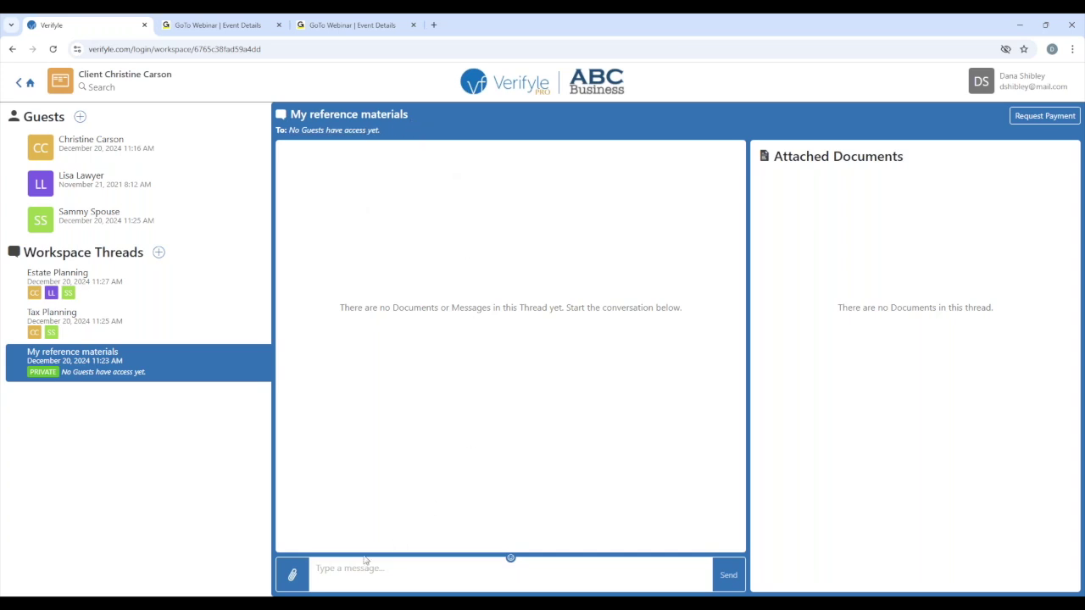
{"action": "left_click", "coordinate": [292, 574]}
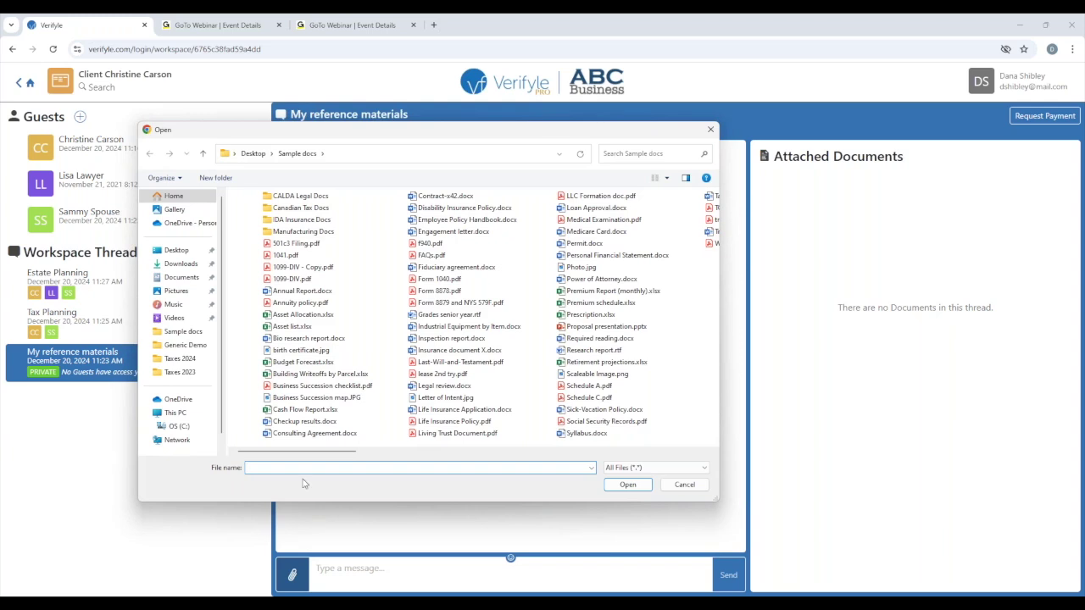
Attach Annual Report.docx, Cash Flow Report.xlsx and Consulting Agreement.docx, then send the message.
{"action": "left_click", "coordinate": [256, 292]}
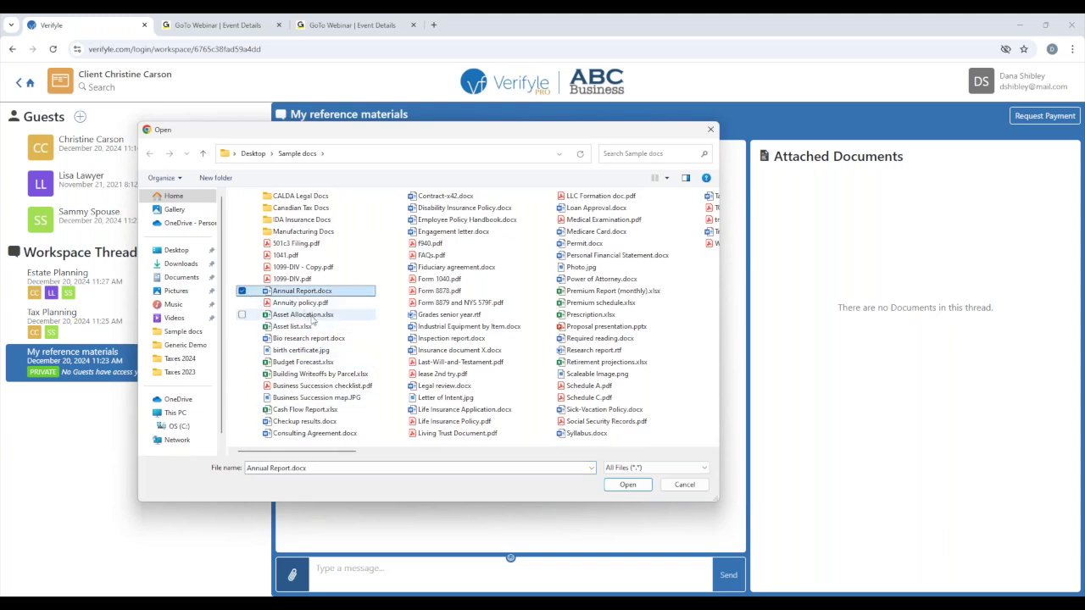
{"action": "left_click", "coordinate": [242, 410]}
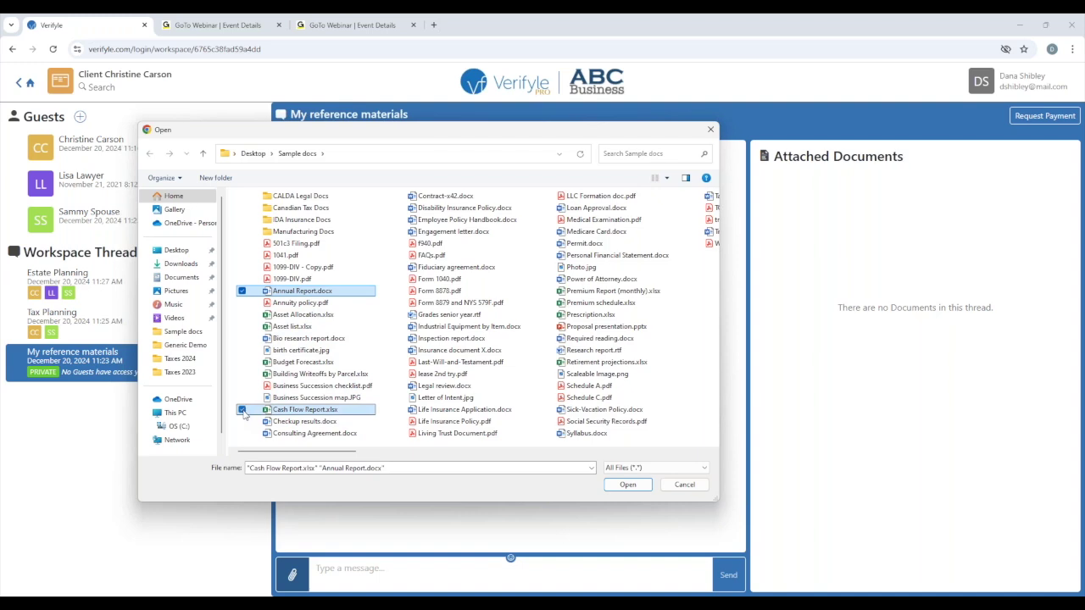
{"action": "left_click", "coordinate": [243, 433]}
{"action": "left_click_drag", "start_coordinate": [335, 412], "coordinate": [513, 569]}
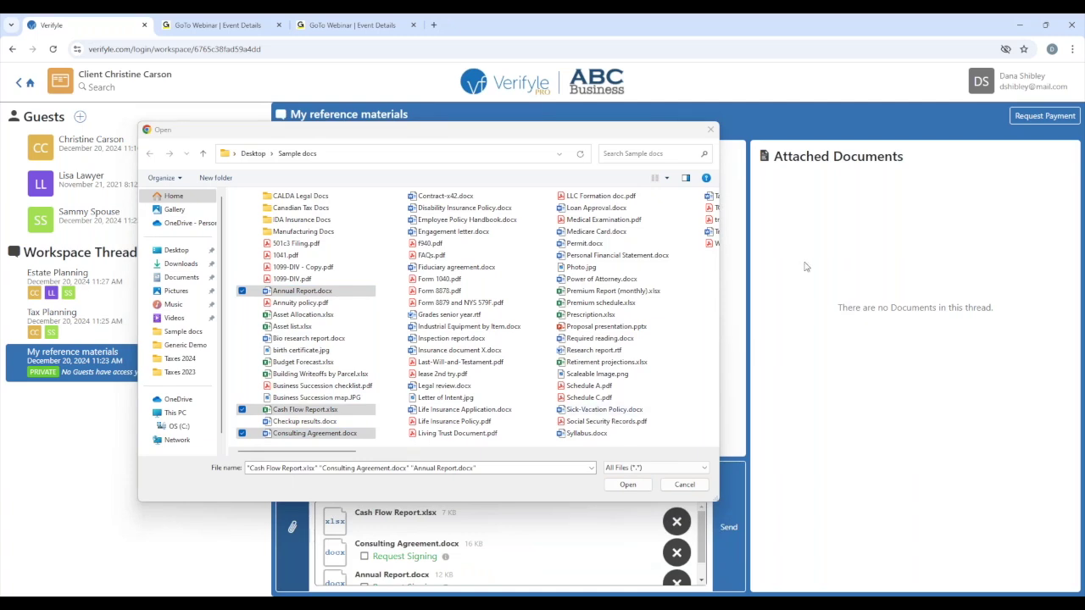
{"action": "left_click", "coordinate": [710, 130]}
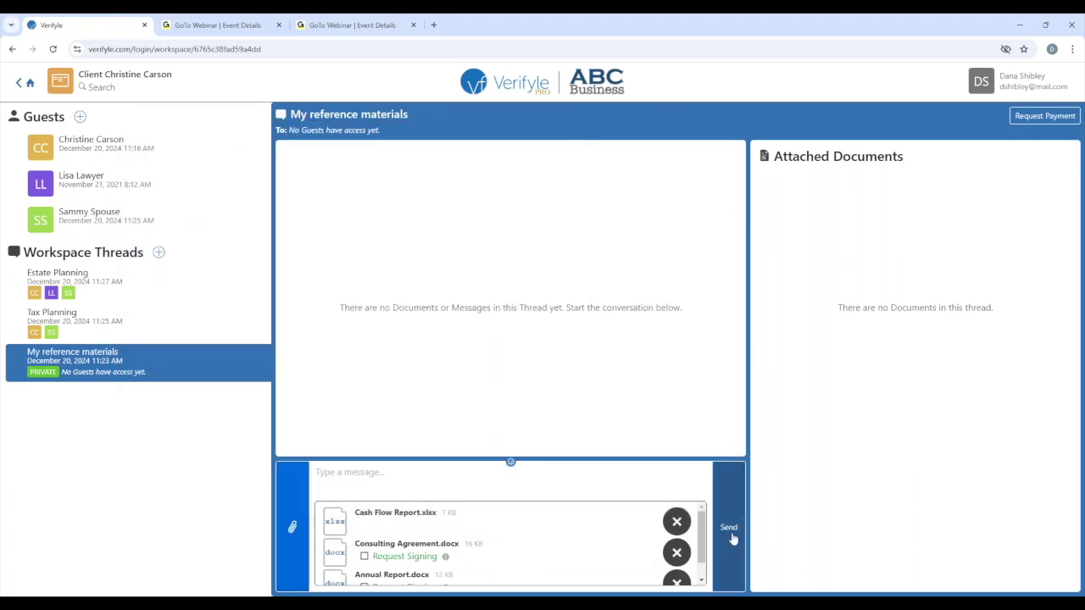
{"action": "left_click", "coordinate": [730, 534]}
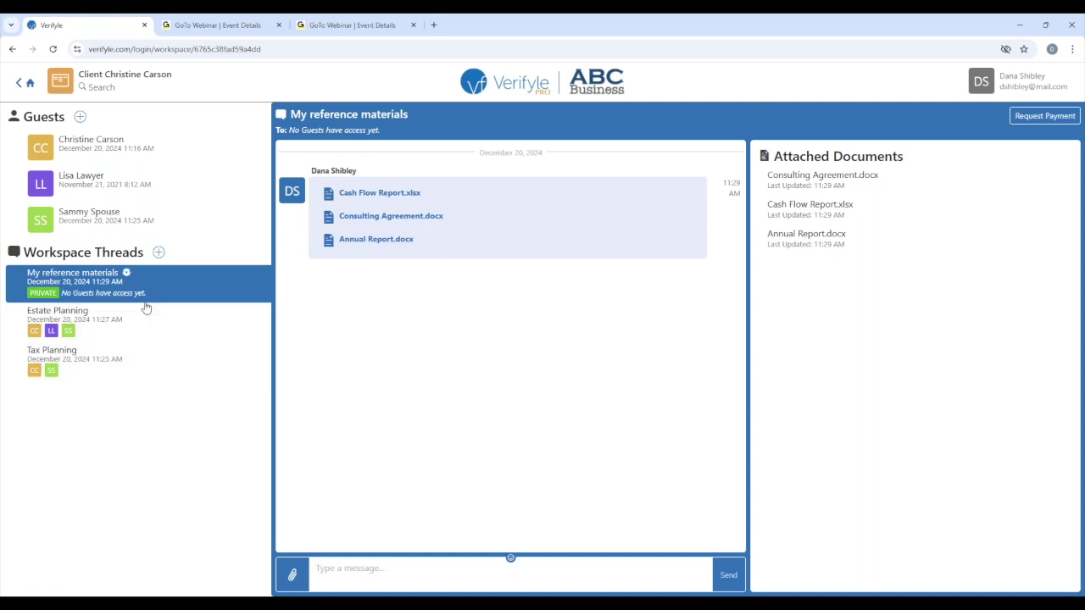
Check the client name and cycle through Estate Planning, Tax Planning and My reference materials threads.
{"action": "mouse_move", "coordinate": [125, 276]}
{"action": "left_click_drag", "start_coordinate": [176, 75], "coordinate": [79, 69]}
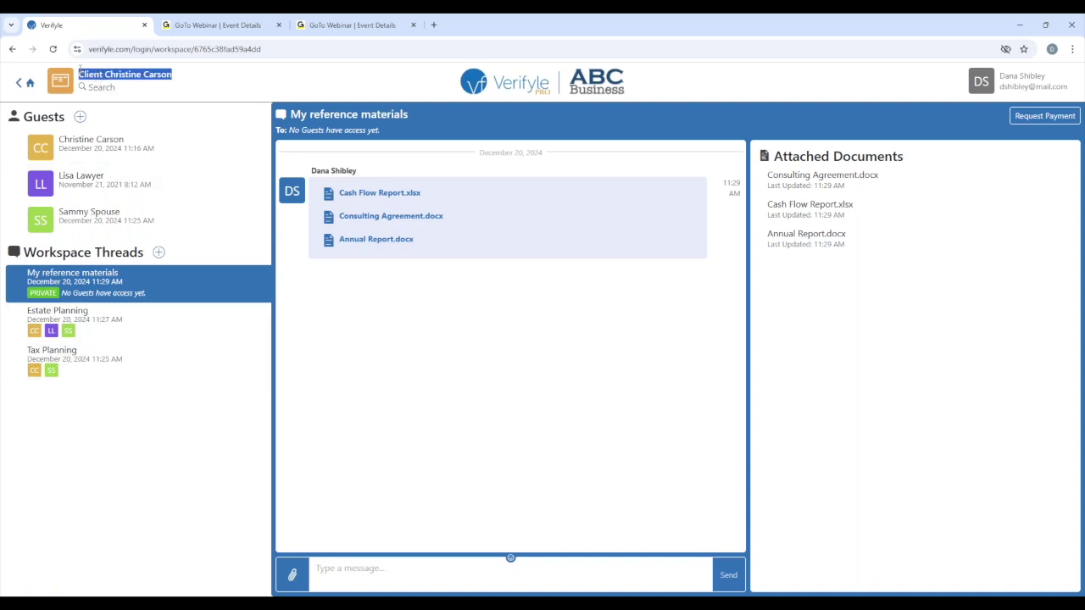
{"action": "left_click", "coordinate": [204, 75]}
{"action": "left_click", "coordinate": [148, 332]}
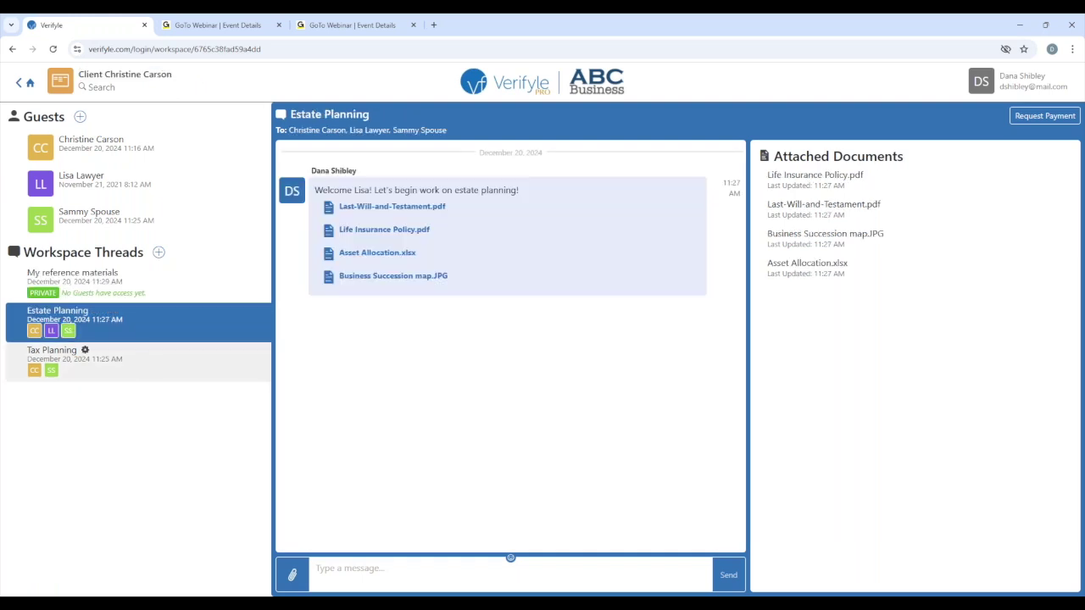
{"action": "left_click", "coordinate": [142, 366]}
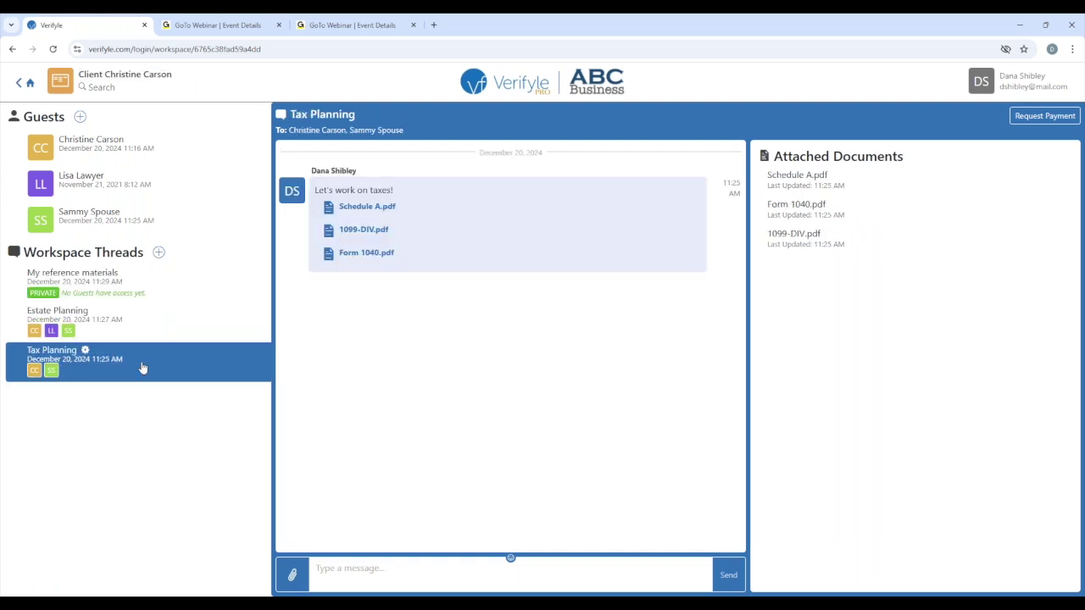
{"action": "left_click", "coordinate": [145, 321]}
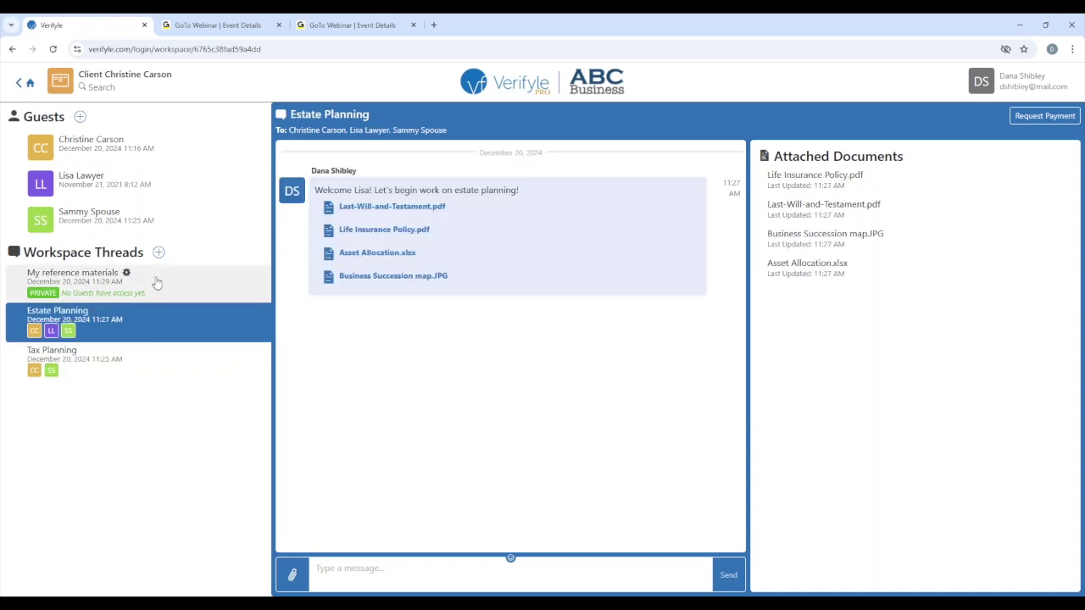
{"action": "left_click", "coordinate": [157, 282]}
{"action": "left_click", "coordinate": [160, 324]}
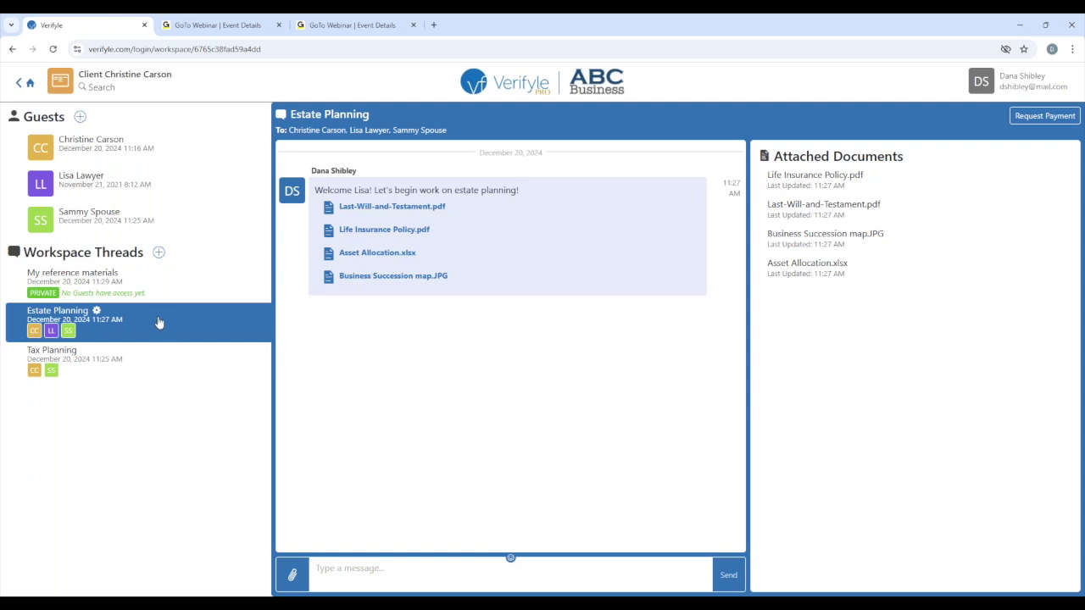
Review the threads once more, finishing on the Tax Planning thread.
{"action": "left_click_drag", "start_coordinate": [178, 76], "coordinate": [76, 74]}
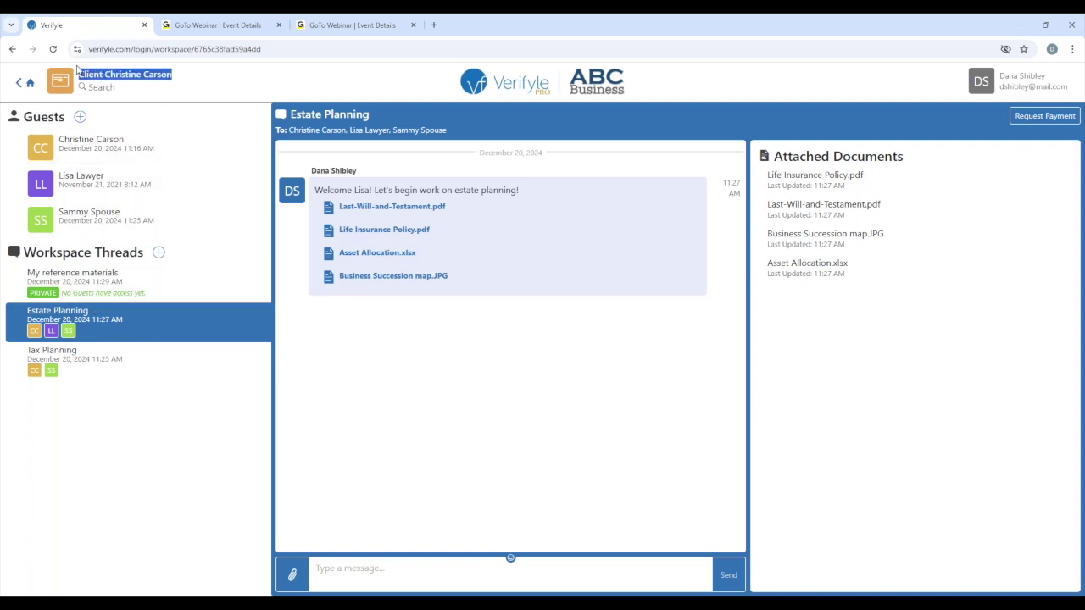
{"action": "left_click", "coordinate": [218, 78]}
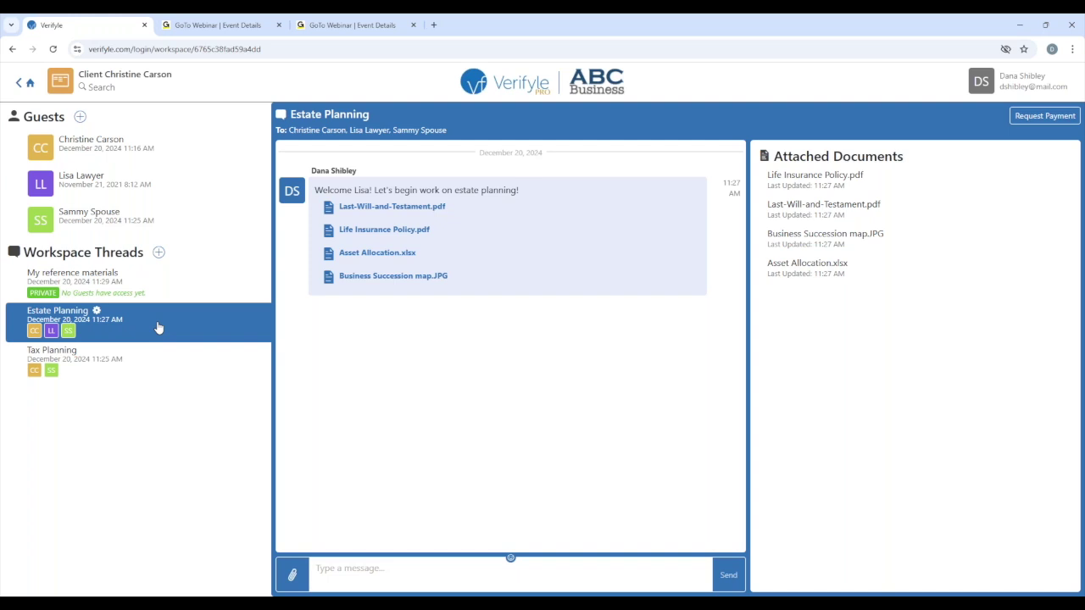
{"action": "left_click", "coordinate": [163, 362]}
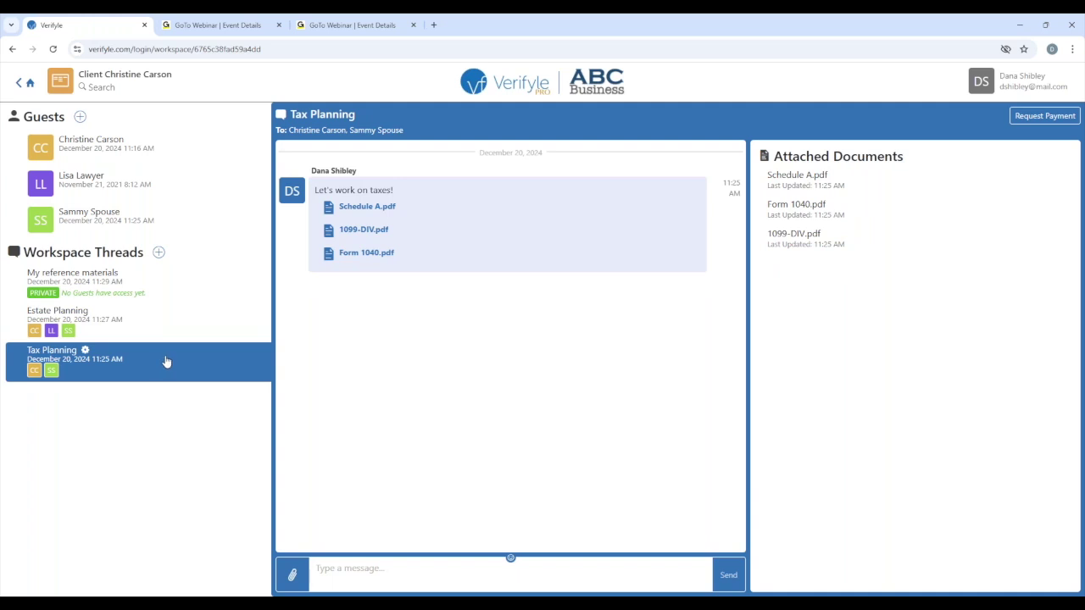
{"action": "left_click", "coordinate": [178, 288]}
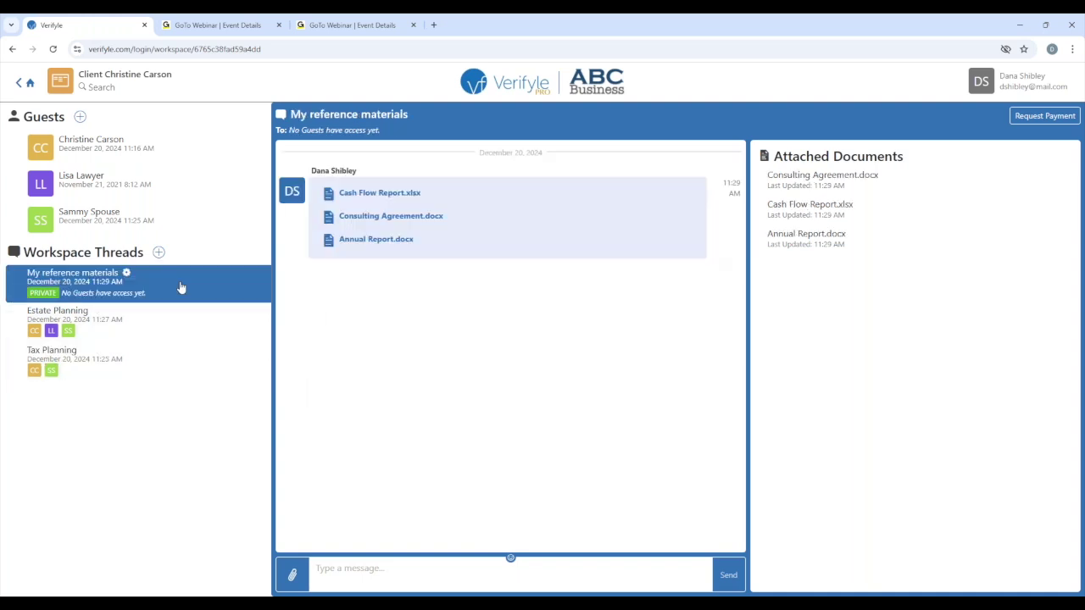
{"action": "left_click", "coordinate": [179, 314]}
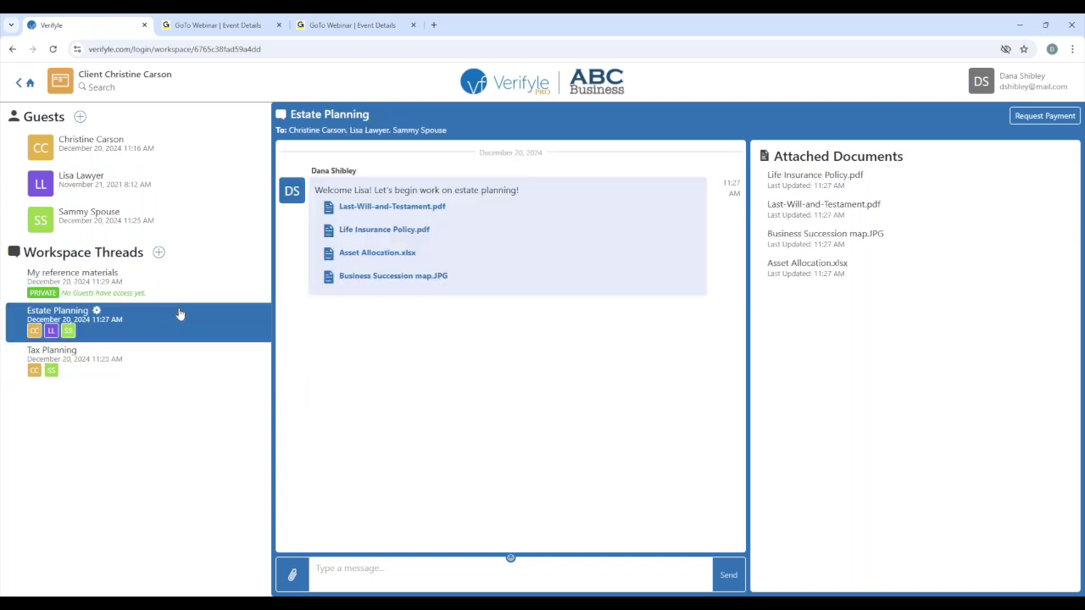
{"action": "left_click", "coordinate": [170, 362]}
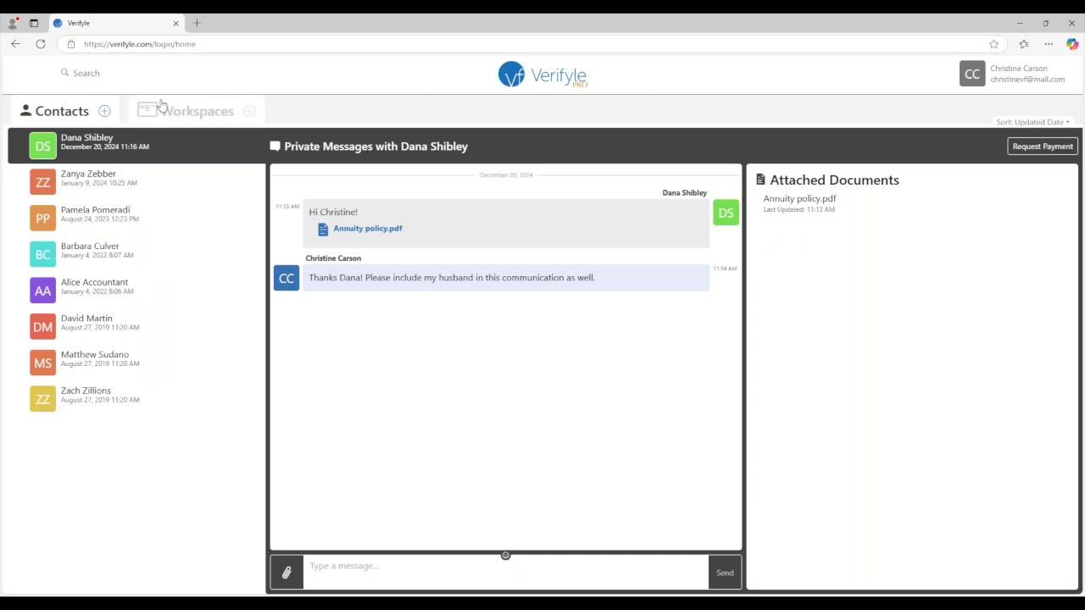
From Workspaces, open the host's shared Client workspace and view its Tax Planning thread.
{"action": "left_click", "coordinate": [196, 109]}
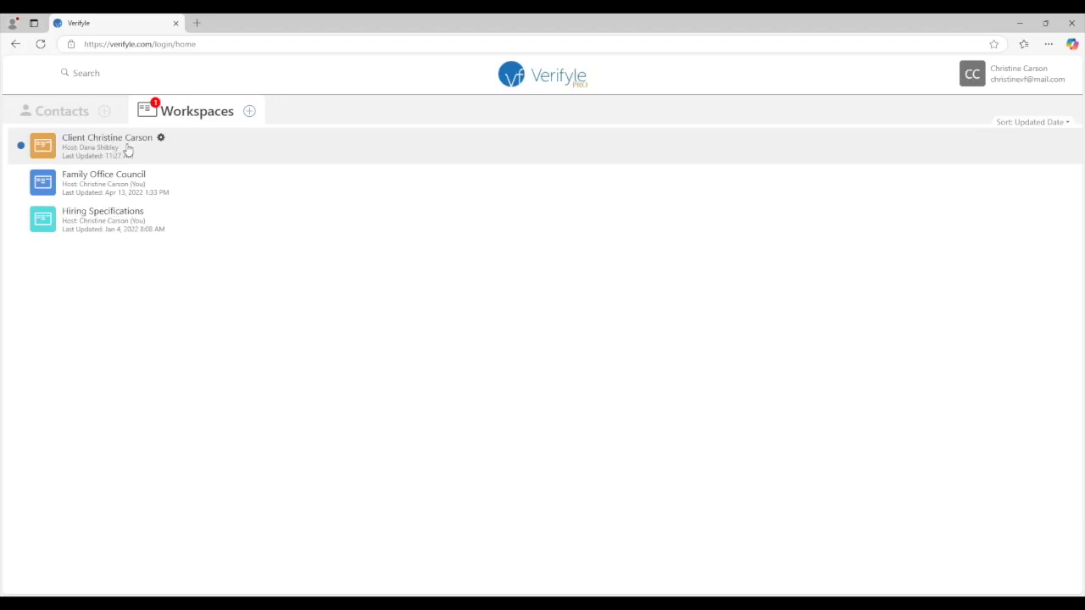
{"action": "left_click", "coordinate": [111, 148]}
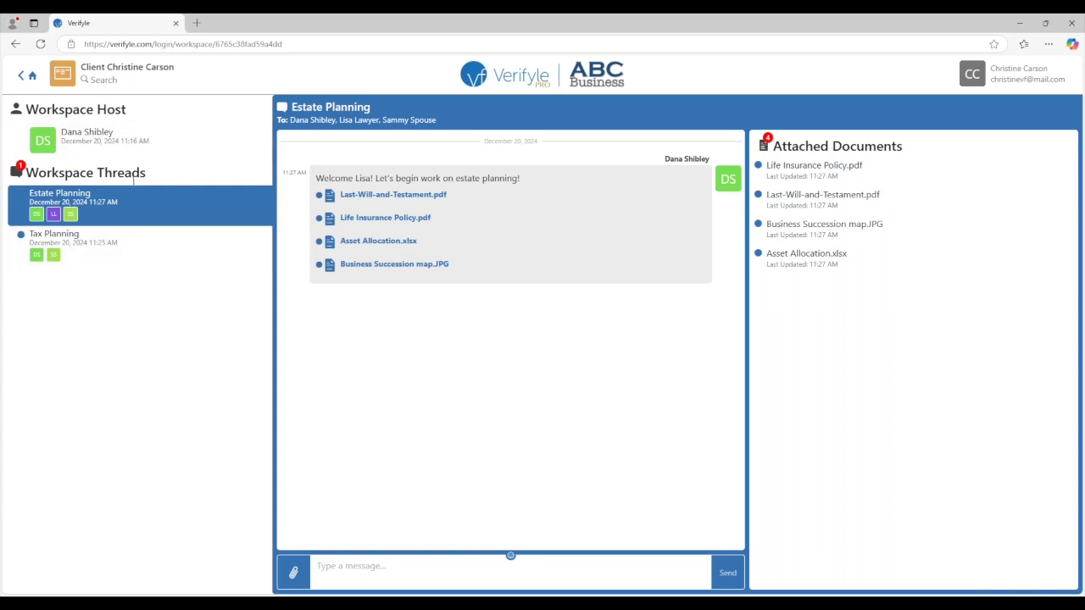
{"action": "left_click", "coordinate": [149, 246]}
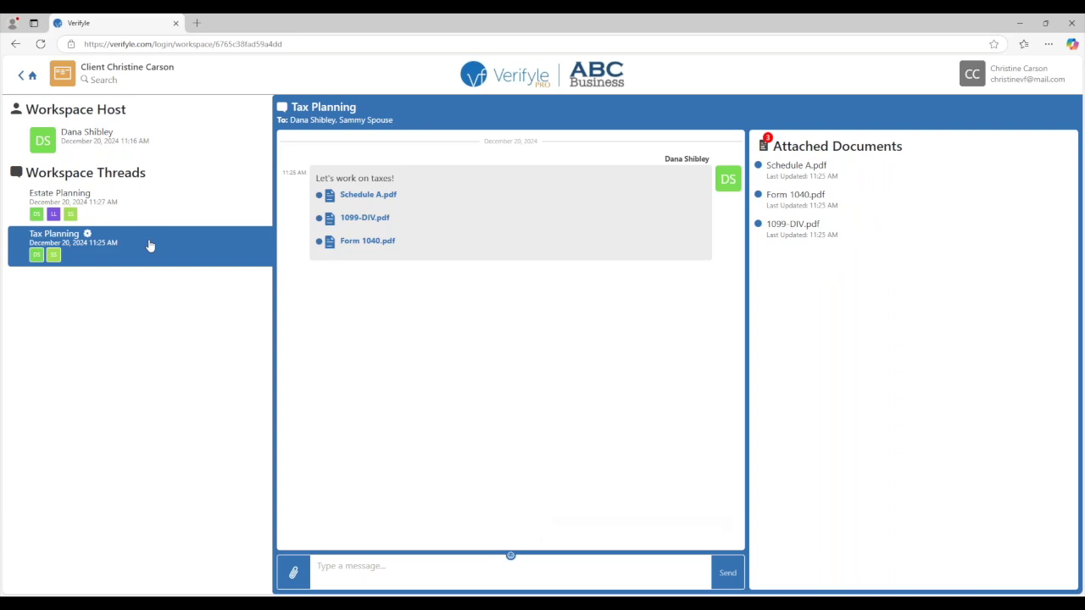
Switch to the Estate Planning thread to see the welcome message and its four files.
{"action": "left_click", "coordinate": [155, 209]}
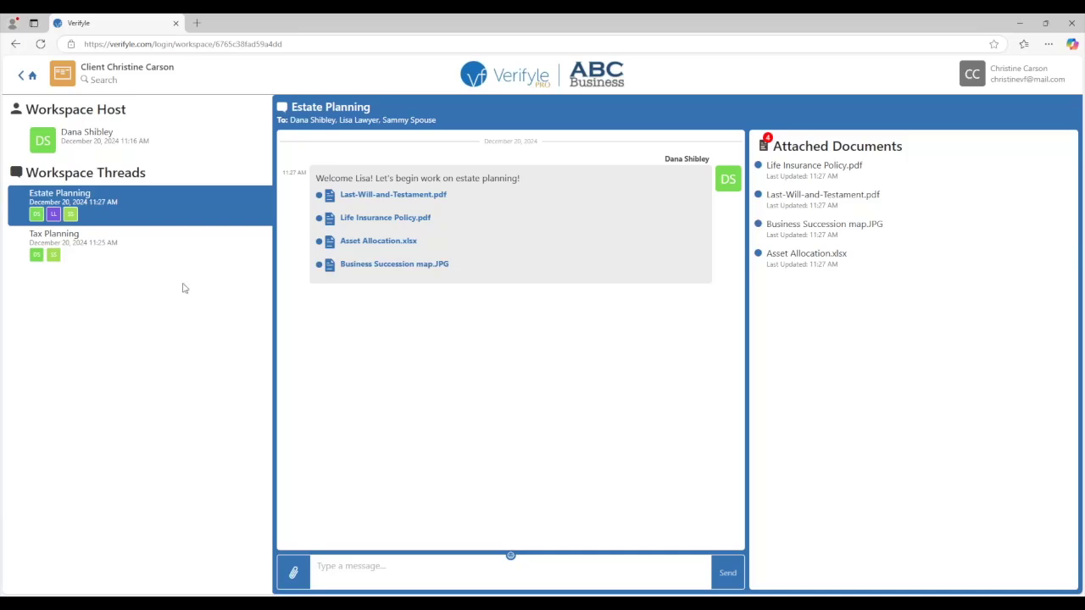
In Tax Planning, view Schedule A.pdf, 1099-DIV.pdf and Form 1040.pdf so they're marked read.
{"action": "left_click", "coordinate": [177, 251]}
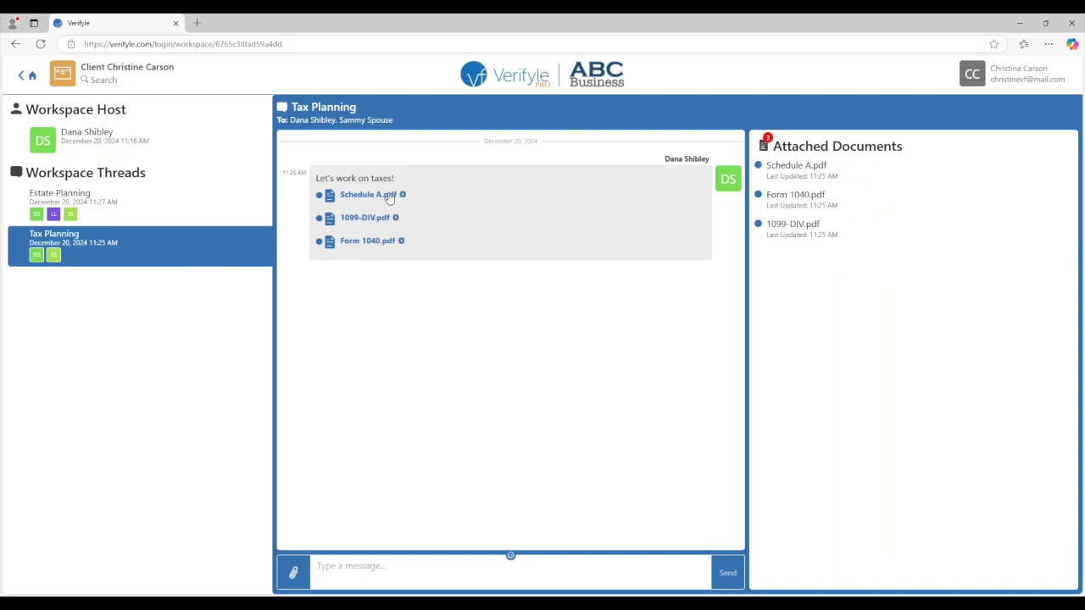
{"action": "left_click", "coordinate": [390, 197]}
{"action": "left_click", "coordinate": [364, 218]}
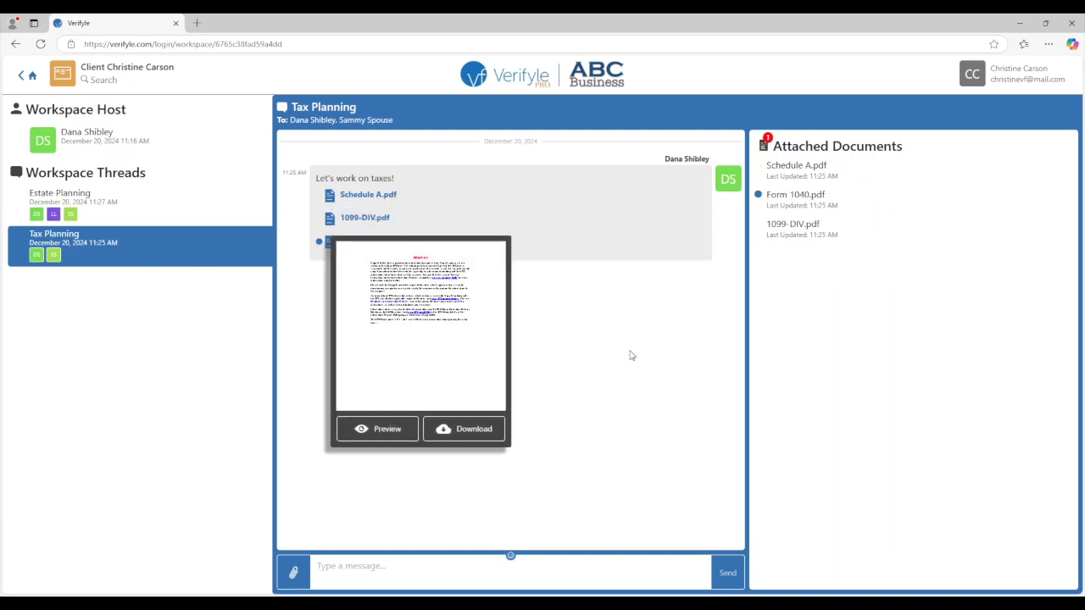
{"action": "left_click", "coordinate": [796, 203]}
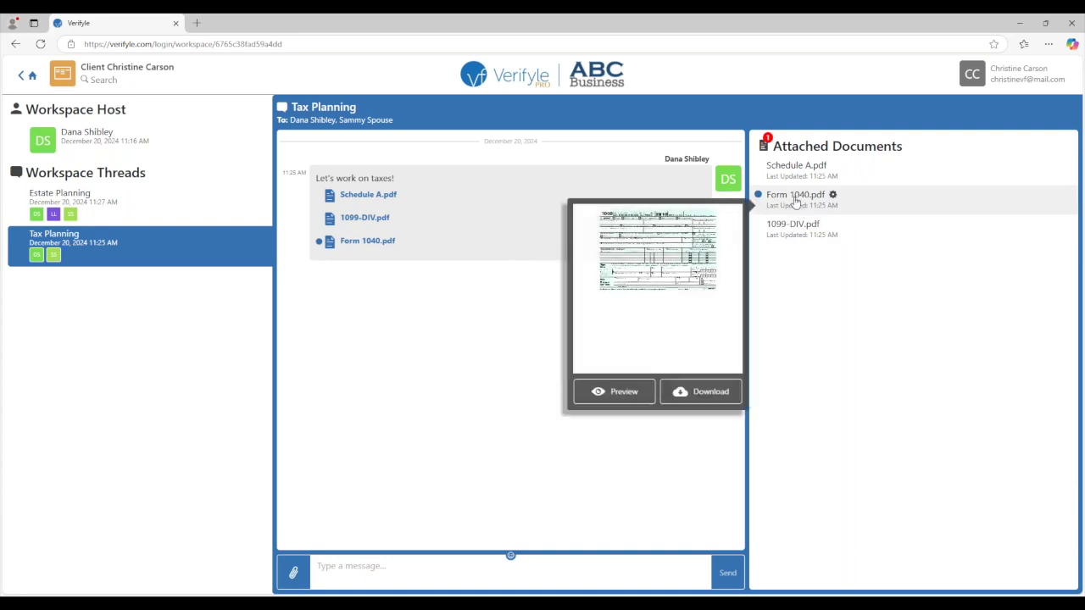
In Estate Planning, view the will, Business Succession map.JPG and Asset Allocation.xlsx cards.
{"action": "left_click", "coordinate": [109, 208]}
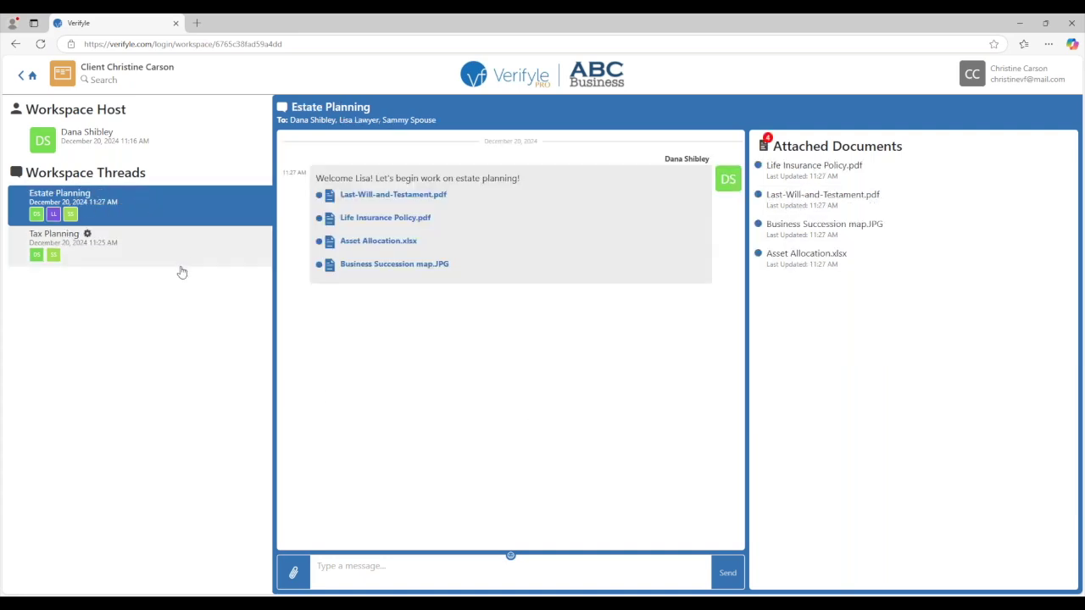
{"action": "left_click", "coordinate": [406, 195]}
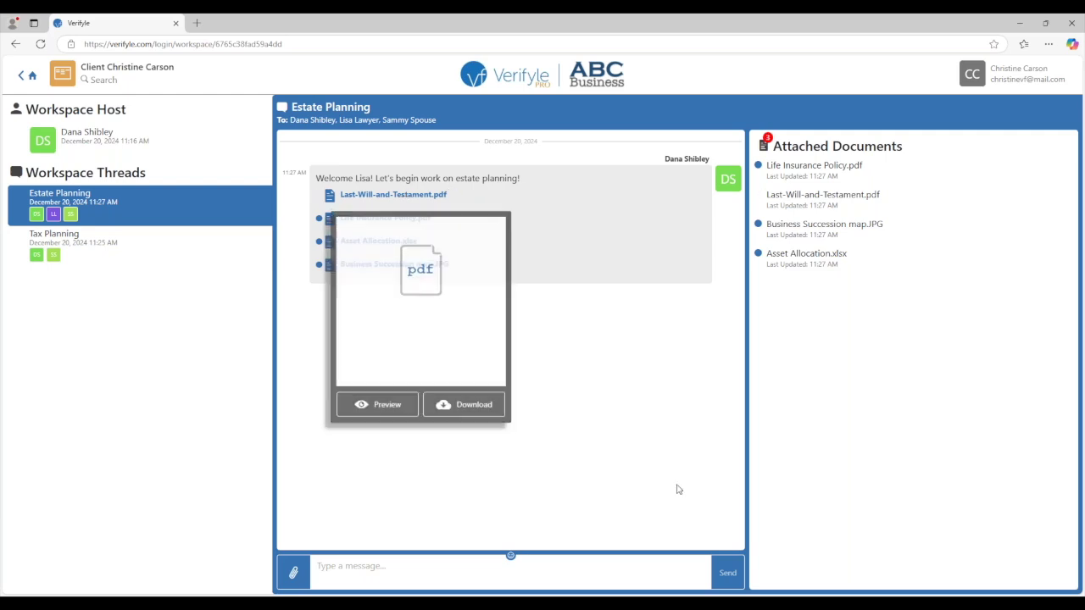
{"action": "left_click", "coordinate": [797, 224]}
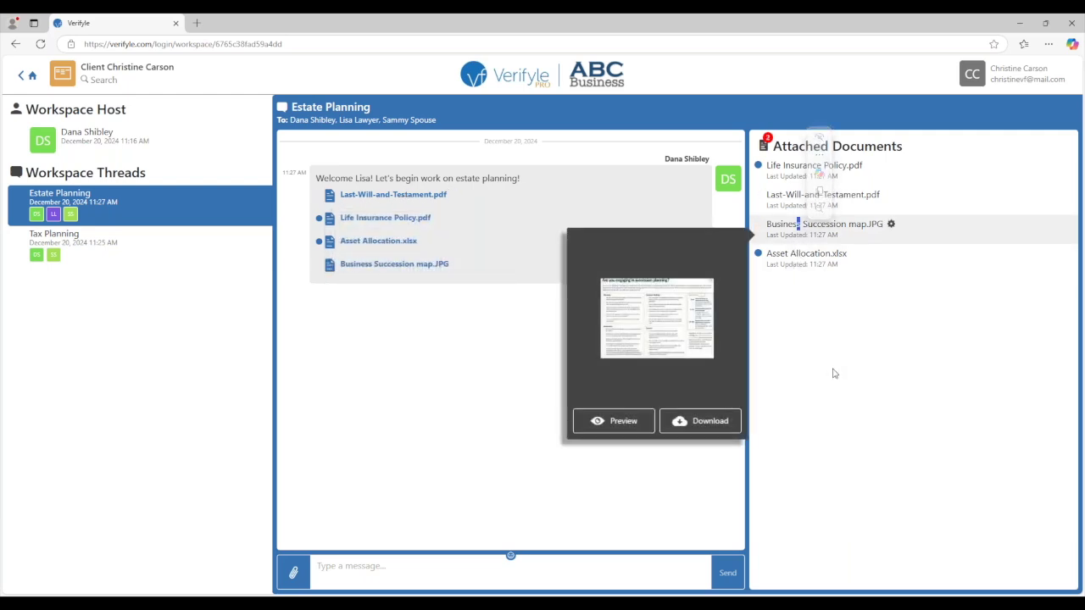
{"action": "left_click", "coordinate": [816, 375]}
{"action": "left_click", "coordinate": [792, 260]}
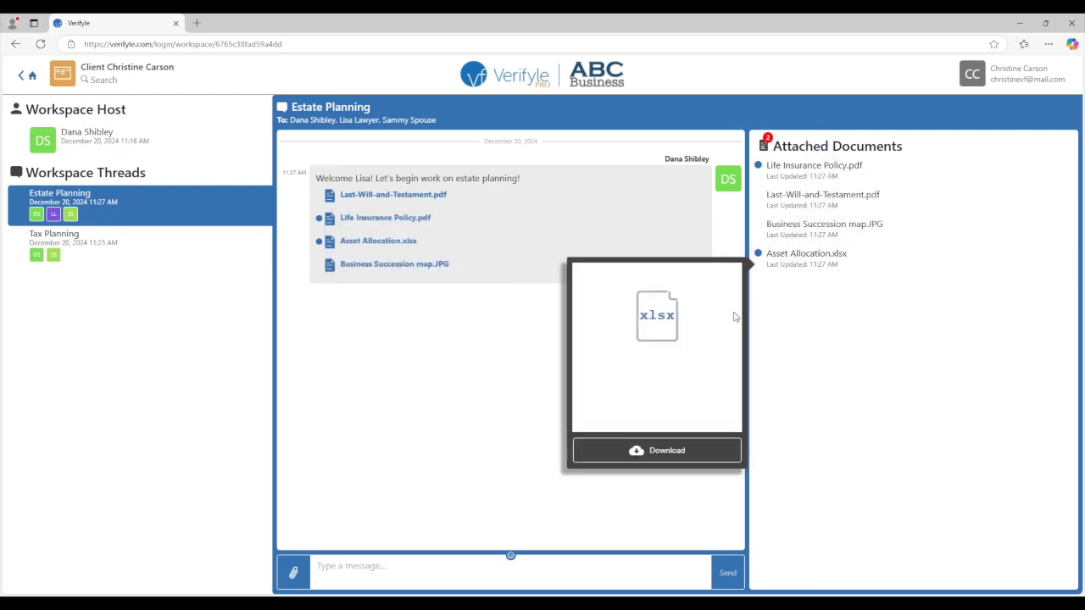
{"action": "left_click", "coordinate": [365, 418]}
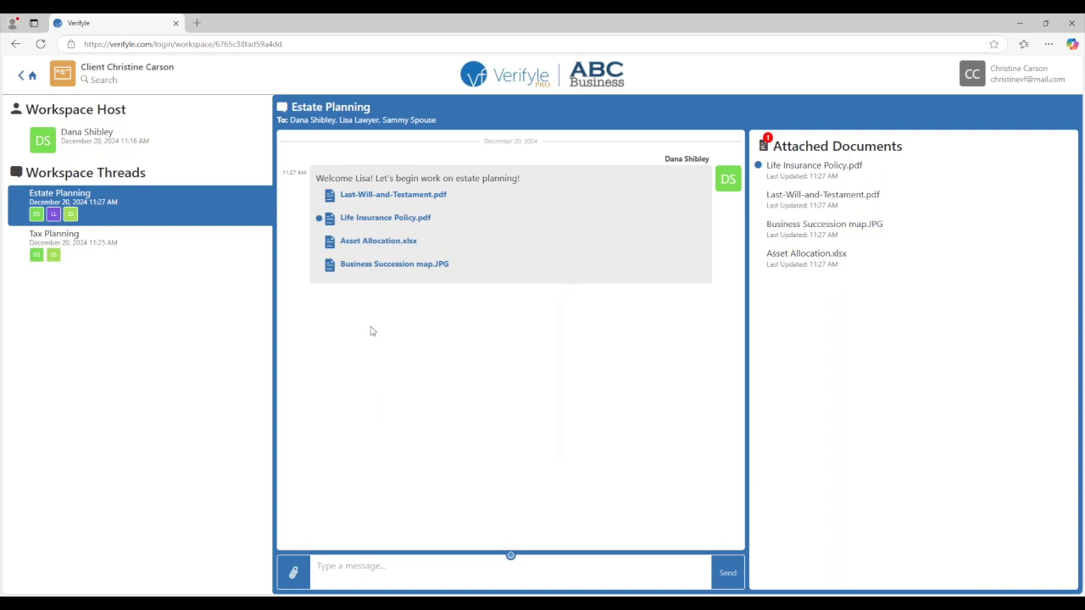
Preview Life Insurance Policy.pdf full-screen, then close the viewer.
{"action": "left_click", "coordinate": [369, 220]}
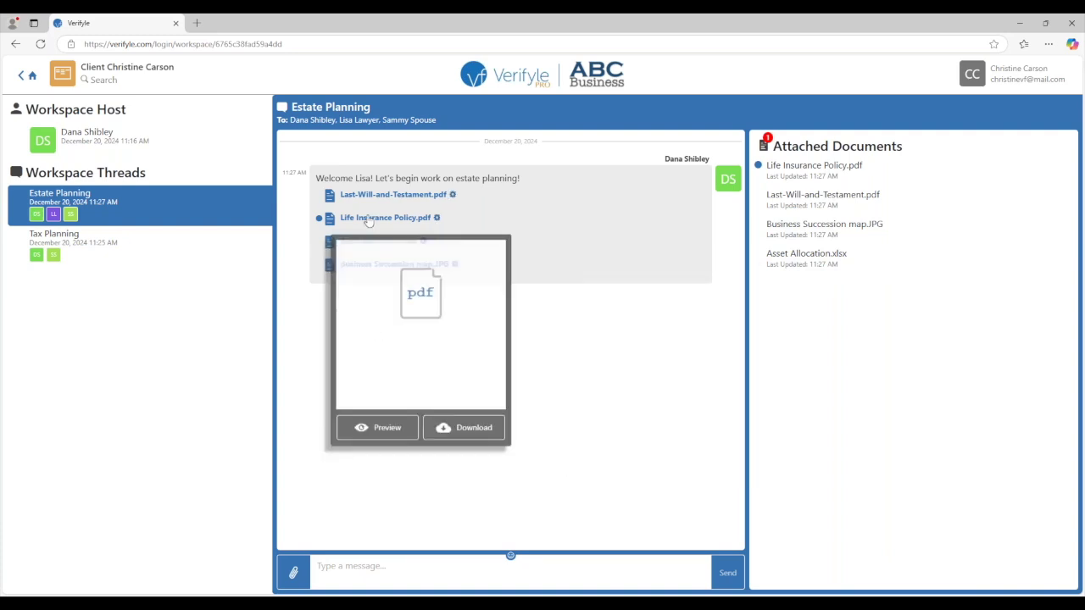
{"action": "left_click", "coordinate": [383, 428]}
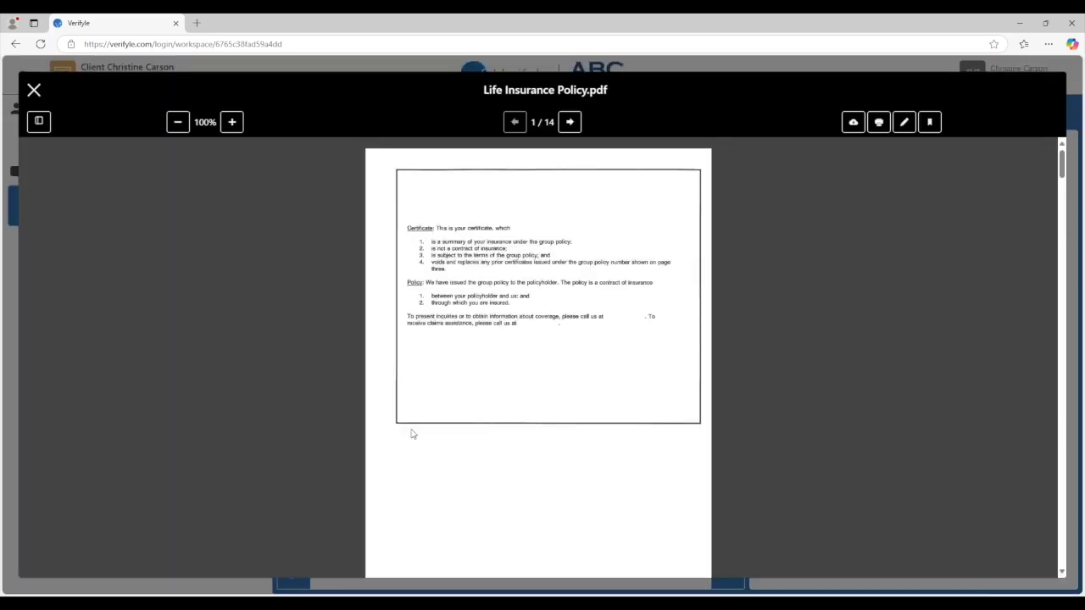
{"action": "left_click", "coordinate": [36, 90]}
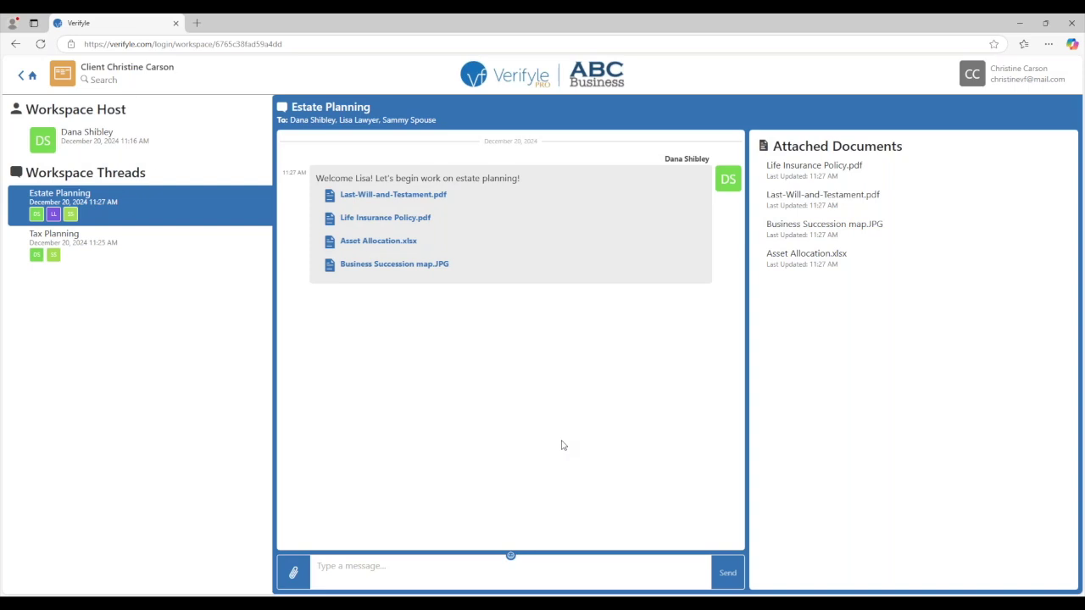
{"action": "mouse_move", "coordinate": [517, 267]}
Download Life Insurance Policy.pdf, open the downloaded copy, then close its browser tab.
{"action": "left_click", "coordinate": [437, 218]}
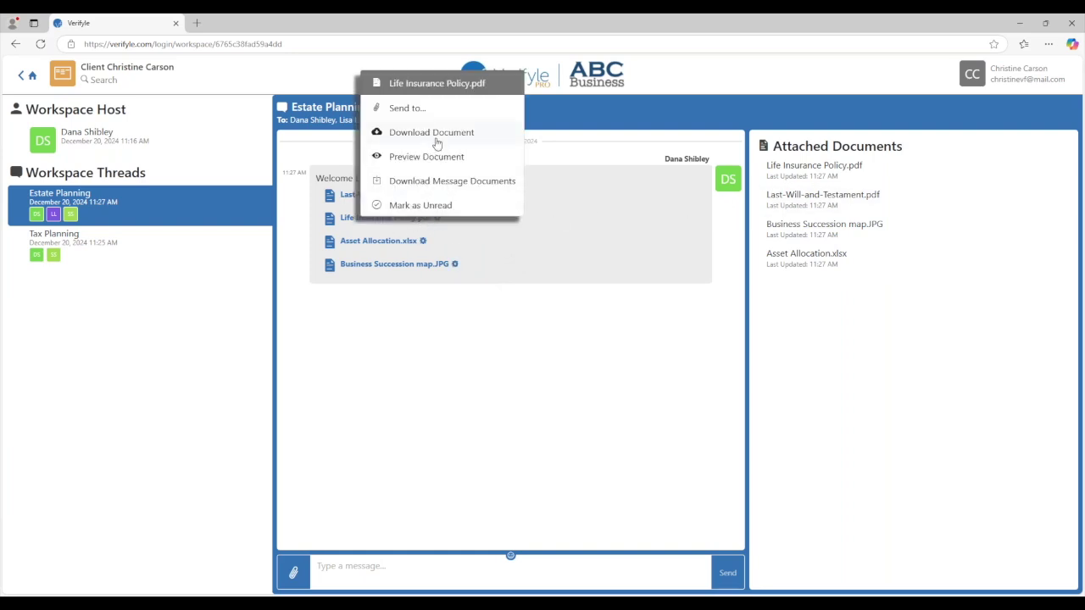
{"action": "left_click", "coordinate": [556, 413]}
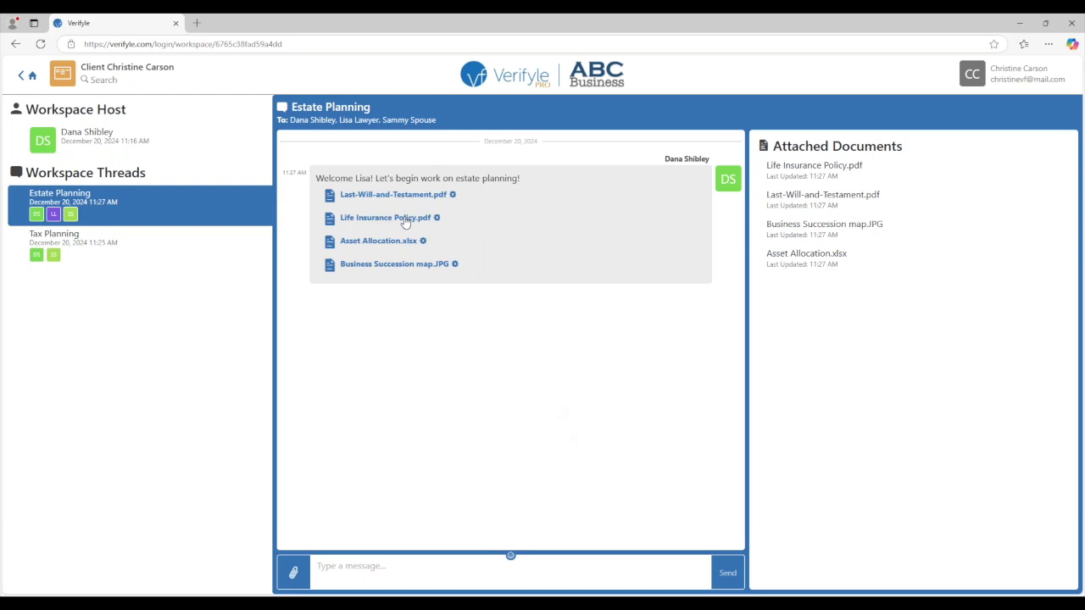
{"action": "left_click", "coordinate": [402, 219]}
{"action": "left_click", "coordinate": [481, 429]}
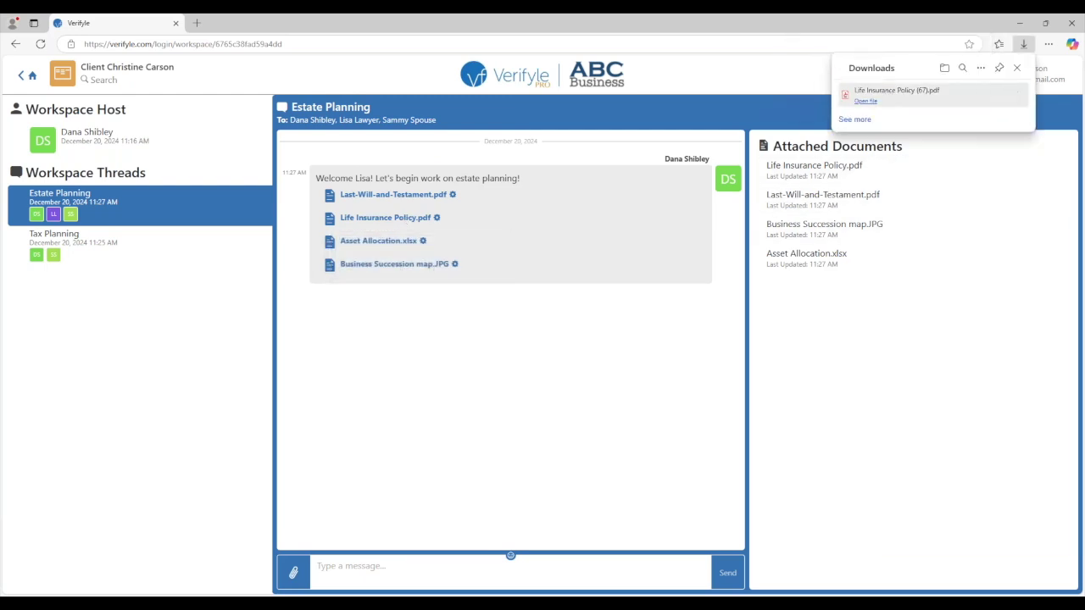
{"action": "left_click", "coordinate": [890, 95]}
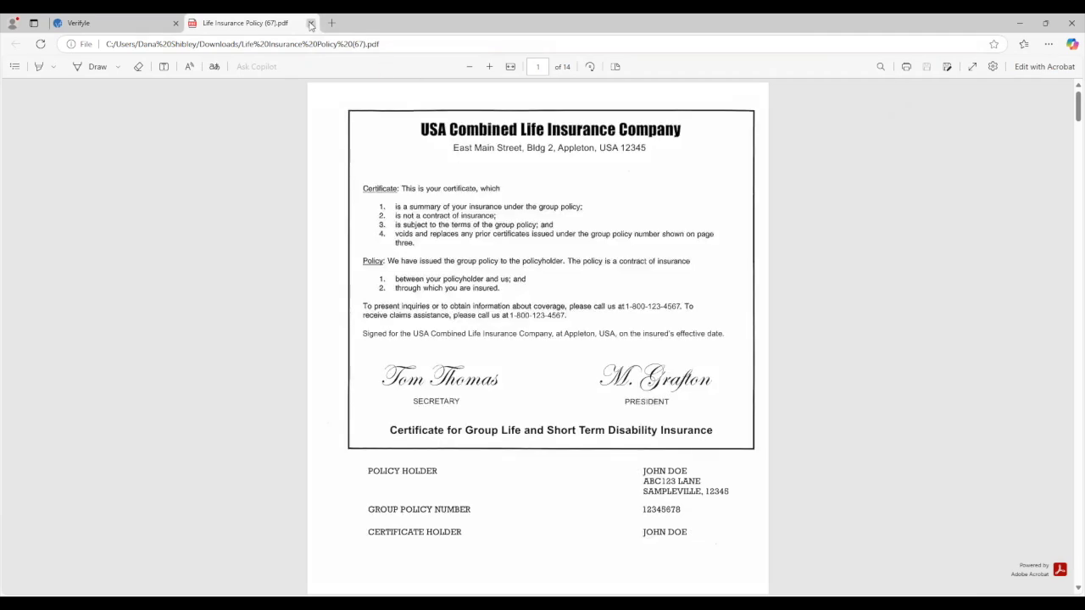
{"action": "left_click", "coordinate": [310, 24]}
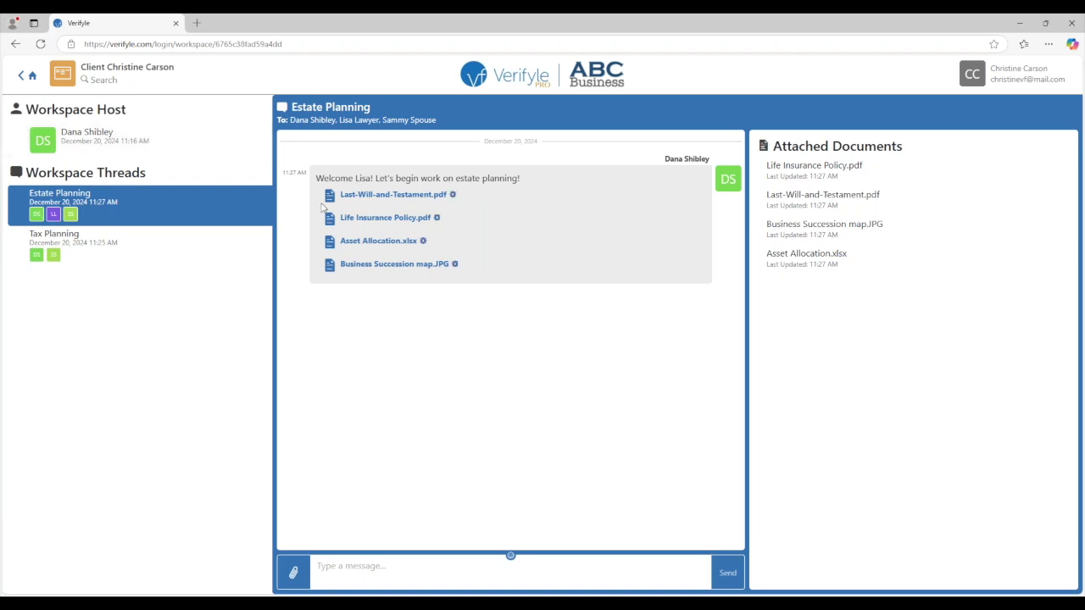
Type some test text in the thread's message box, then erase it.
{"action": "left_click", "coordinate": [453, 576]}
{"action": "type", "text": "ksaflkasdflkjasd;lfkj"}
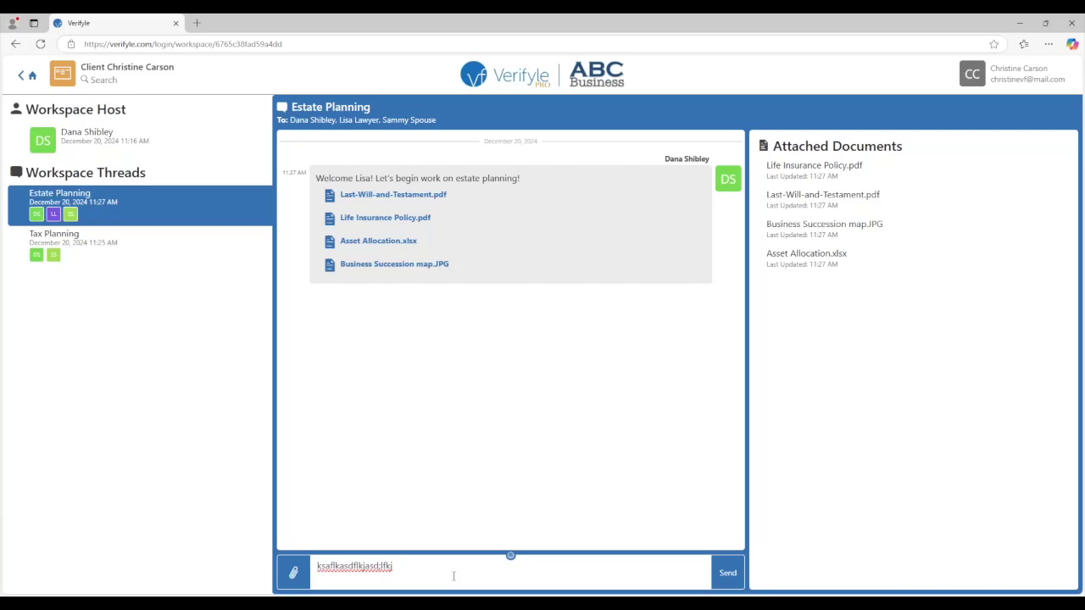
{"action": "key", "text": "BackSpace"}
{"action": "key", "text": "BackSpace"}
{"action": "key", "text": "BackSpace"}
{"action": "key", "text": "BackSpace"}
{"action": "key", "text": "BackSpace"}
{"action": "key", "text": "BackSpace"}
{"action": "key", "text": "BackSpace"}
{"action": "key", "text": "BackSpace"}
{"action": "key", "text": "BackSpace"}
{"action": "key", "text": "BackSpace"}
{"action": "key", "text": "BackSpace"}
{"action": "key", "text": "BackSpace"}
{"action": "key", "text": "BackSpace"}
{"action": "key", "text": "BackSpace"}
{"action": "key", "text": "BackSpace"}
{"action": "key", "text": "BackSpace"}
{"action": "key", "text": "BackSpace"}
{"action": "key", "text": "BackSpace"}
{"action": "key", "text": "BackSpace"}
{"action": "key", "text": "BackSpace"}
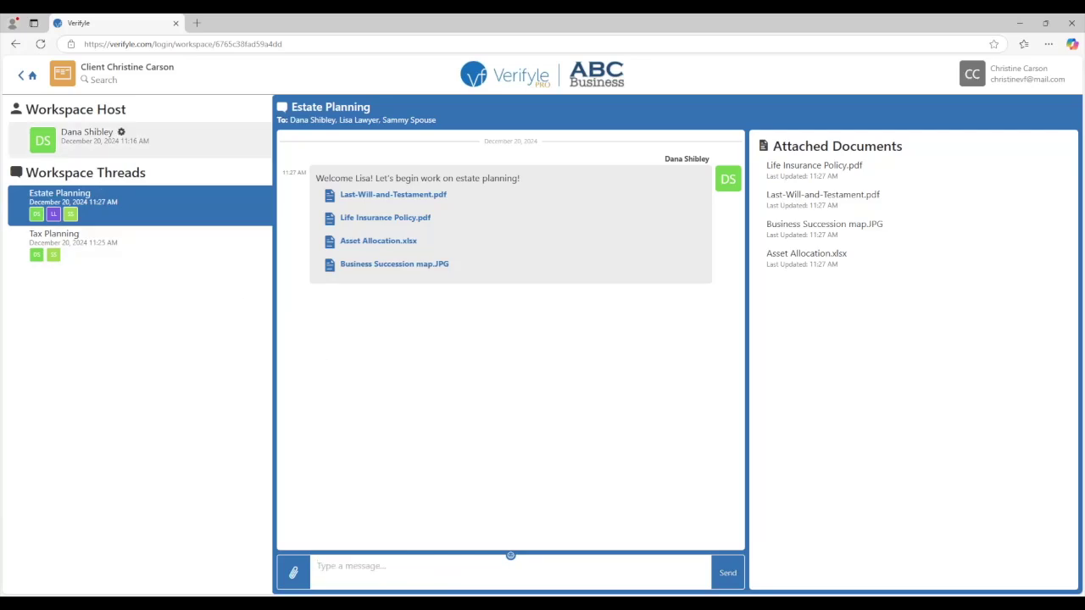
Send the workspace host the private message 'Get rid of this attorney', addressed to the client by first name.
{"action": "left_click", "coordinate": [74, 140]}
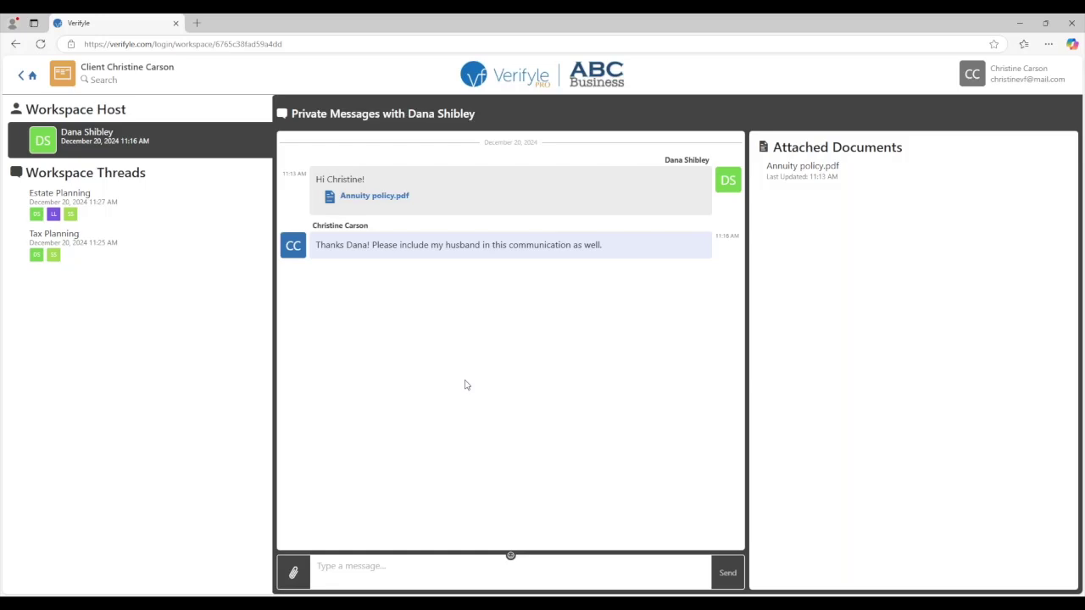
{"action": "left_click", "coordinate": [470, 572]}
{"action": "type", "text": "Get rid of this attorney, Lisa!"}
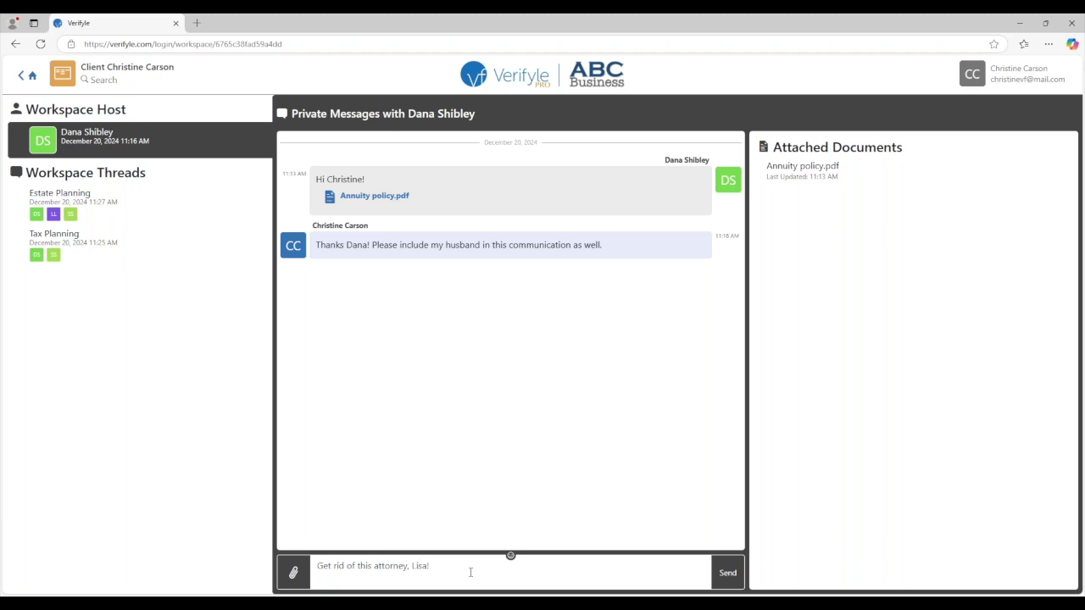
{"action": "left_click", "coordinate": [726, 573]}
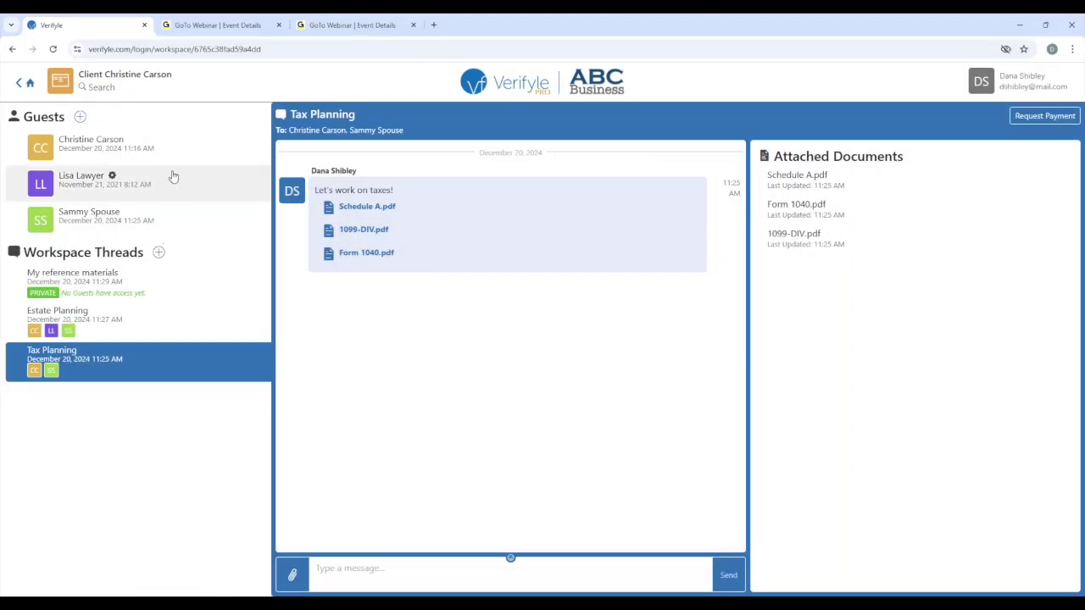
View the client's private conversation, then bring up the Estate Planning thread's options.
{"action": "left_click", "coordinate": [169, 150]}
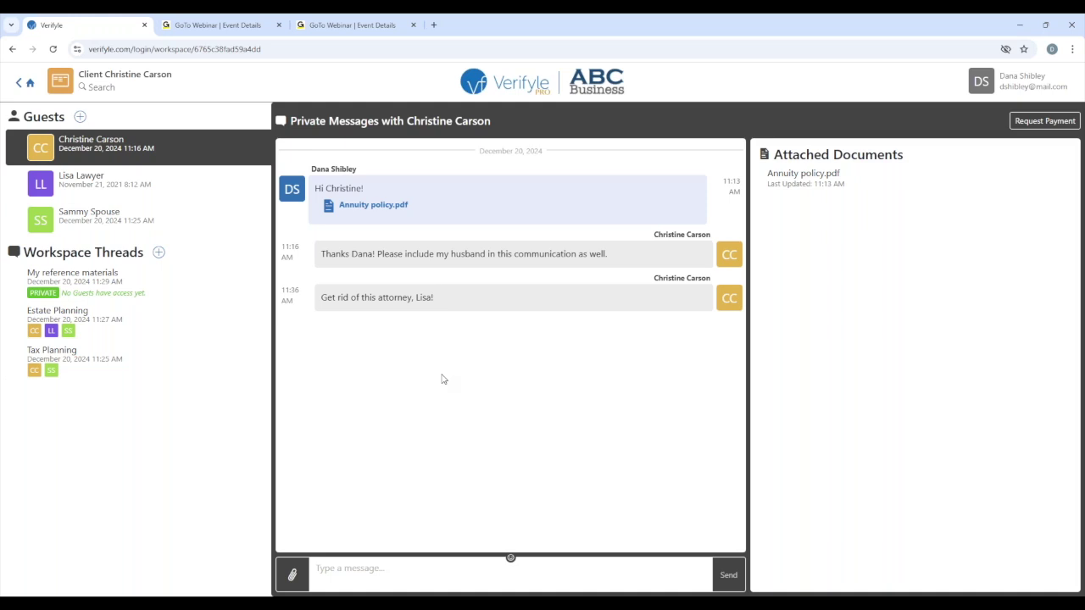
{"action": "mouse_move", "coordinate": [165, 334]}
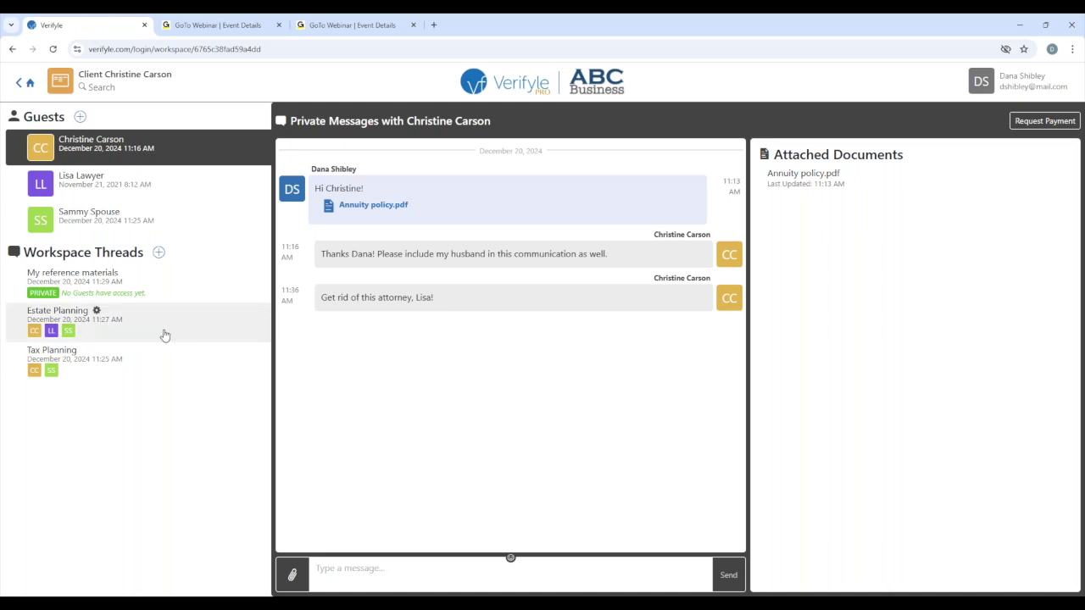
{"action": "left_click", "coordinate": [96, 313]}
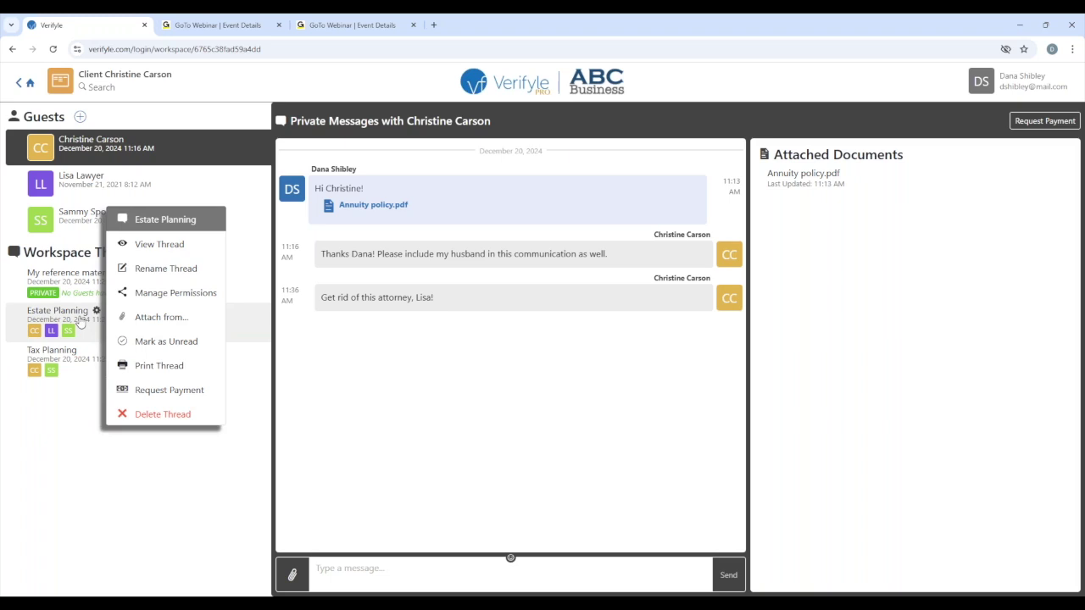
Switch off the lawyer guest in Estate Planning's Manage Permissions and save.
{"action": "left_click", "coordinate": [374, 423]}
{"action": "left_click", "coordinate": [53, 316]}
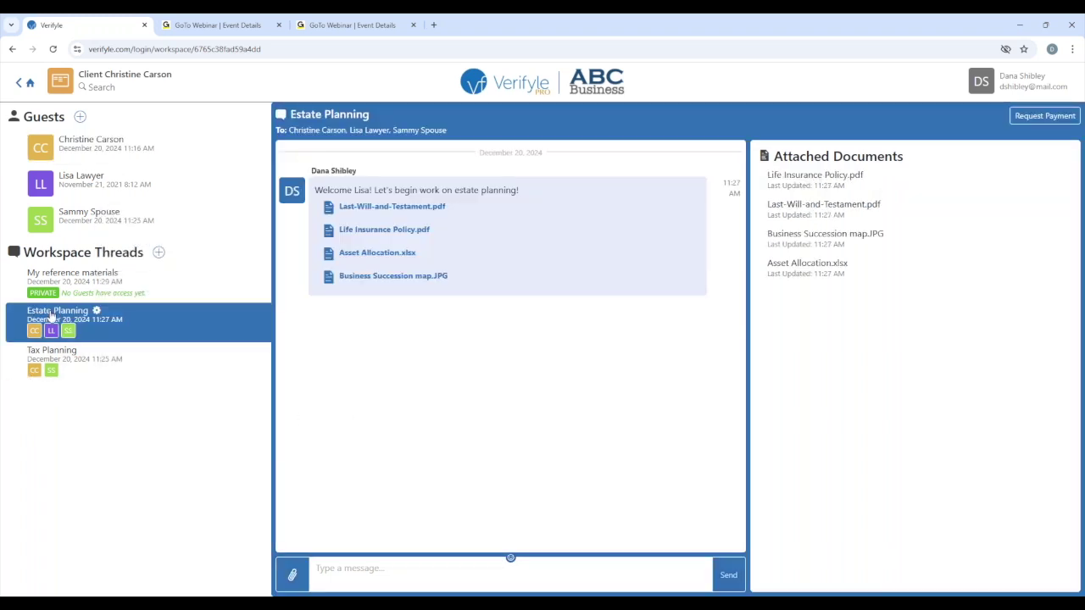
{"action": "left_click", "coordinate": [98, 311]}
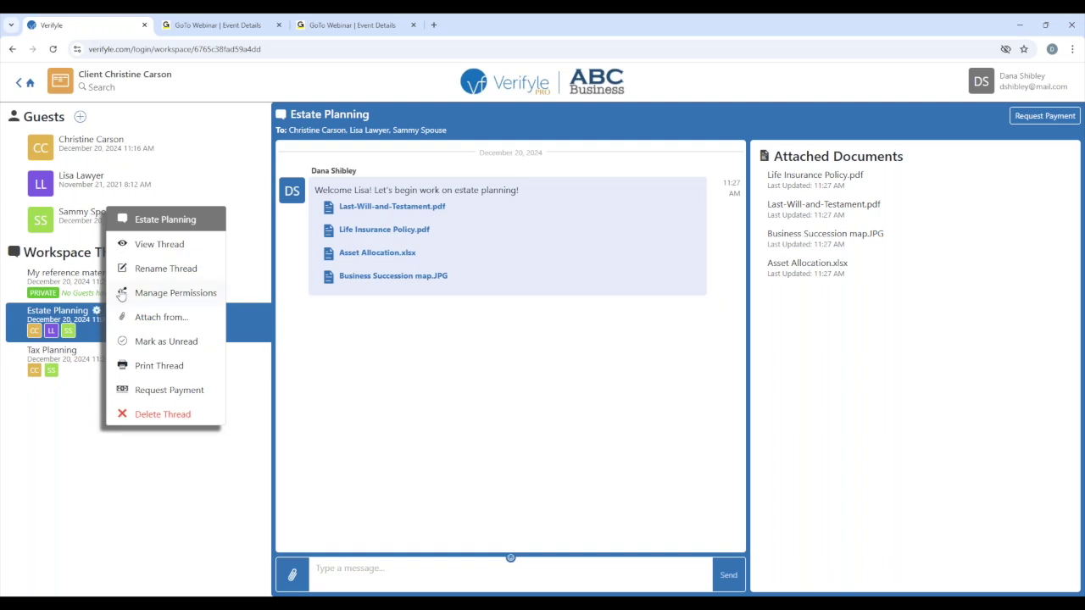
{"action": "left_click", "coordinate": [138, 292]}
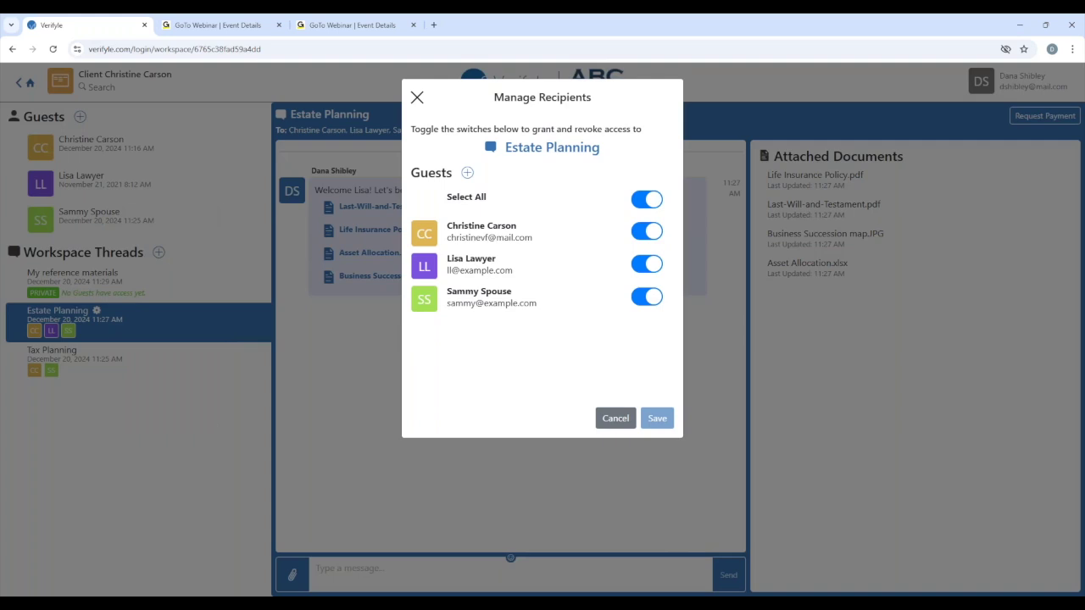
{"action": "left_click", "coordinate": [644, 264]}
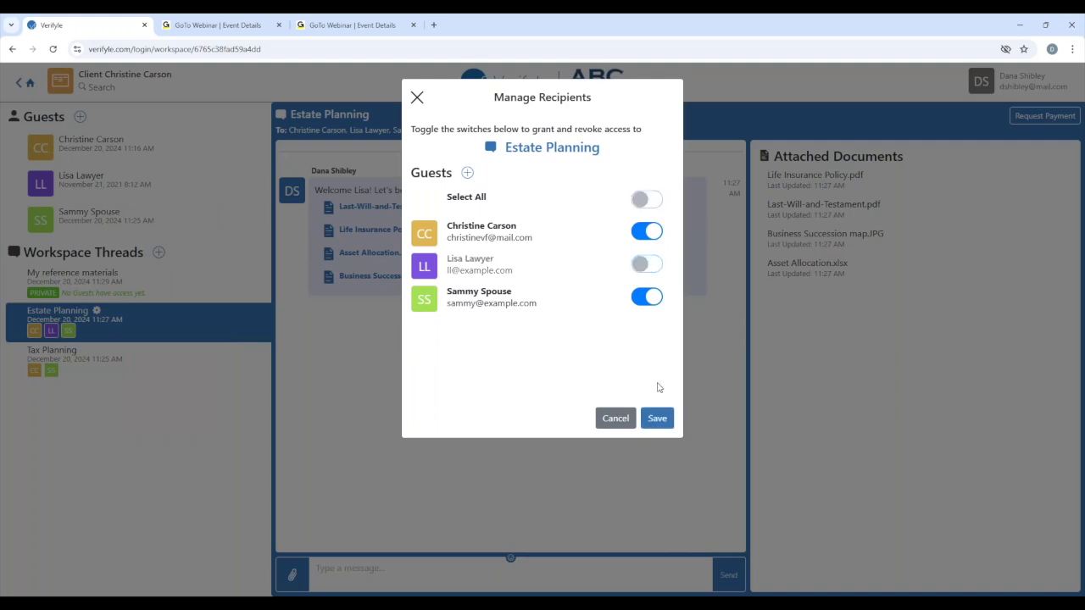
{"action": "left_click", "coordinate": [657, 418]}
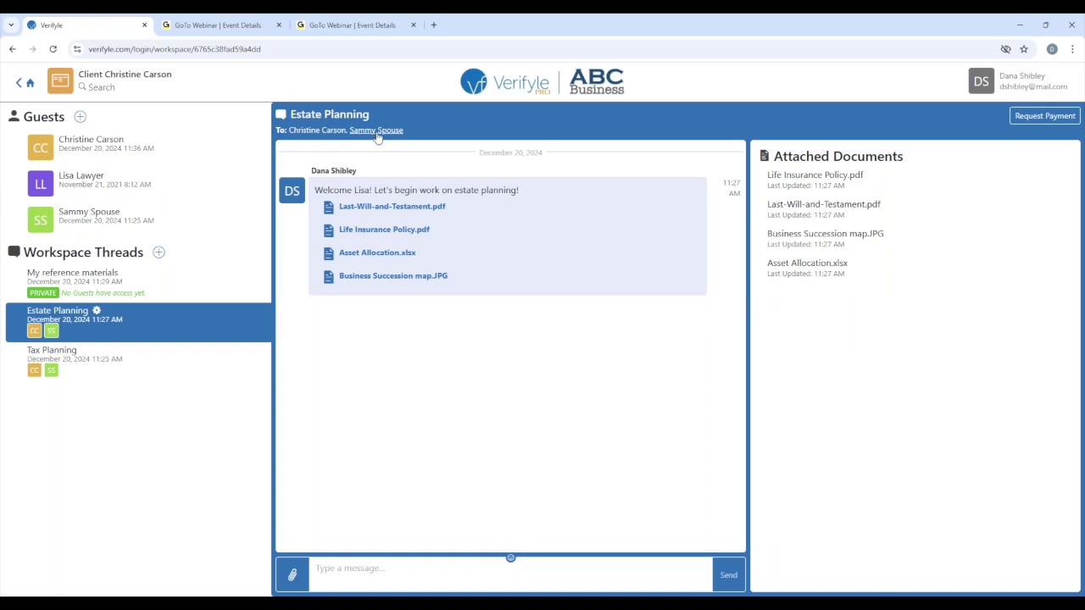
Reopen Estate Planning's recipient permissions to add a new guest.
{"action": "left_click", "coordinate": [96, 311]}
{"action": "left_click", "coordinate": [127, 294]}
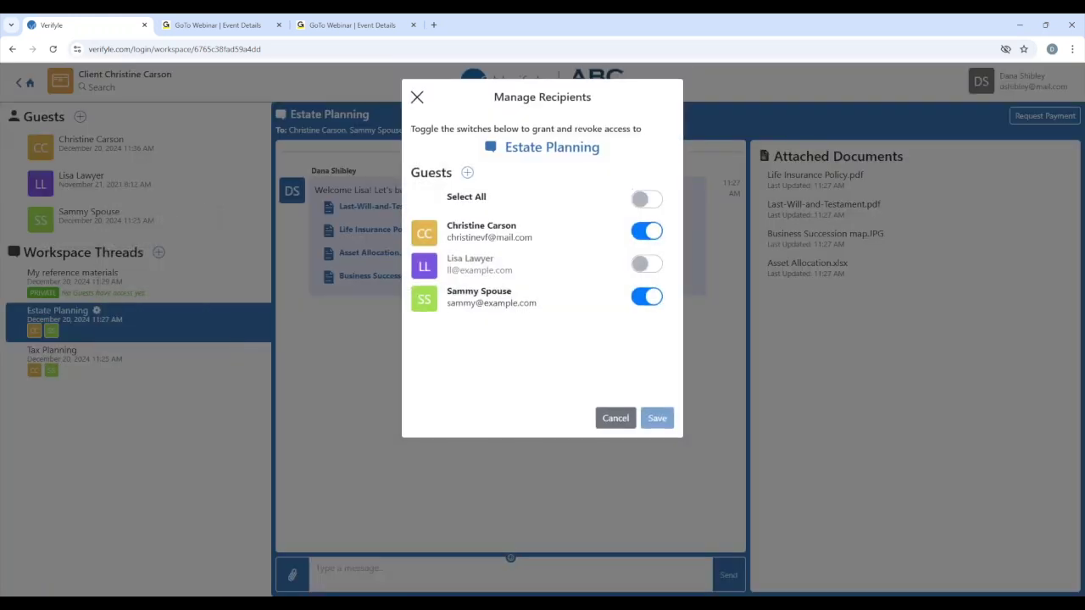
{"action": "left_click", "coordinate": [467, 173]}
Search contacts for 'lawy', add the second lawyer as a guest, and save recipients.
{"action": "left_click", "coordinate": [476, 164]}
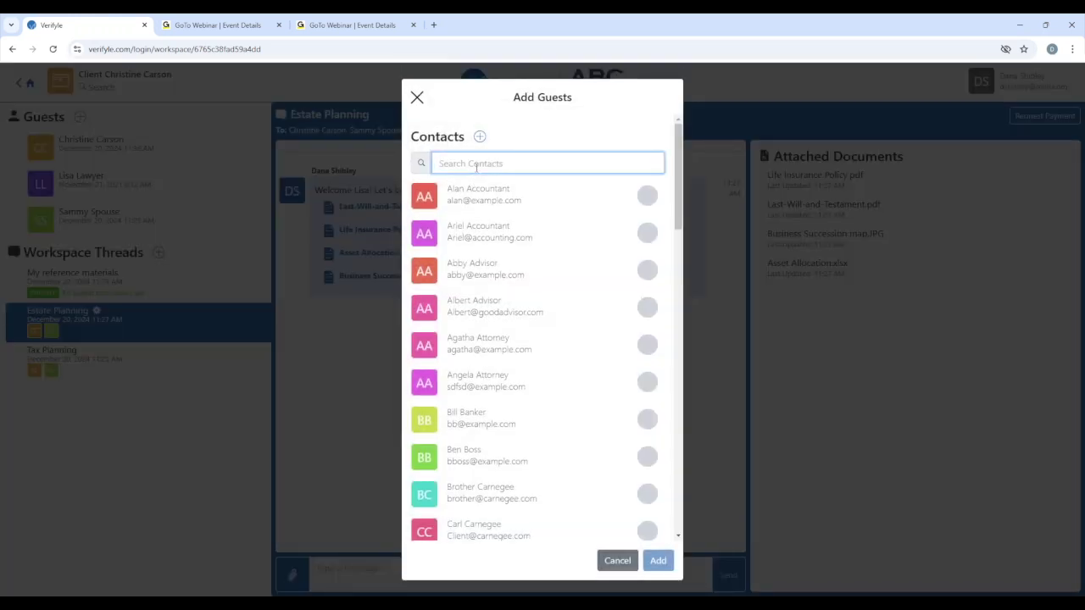
{"action": "type", "text": "lawy"}
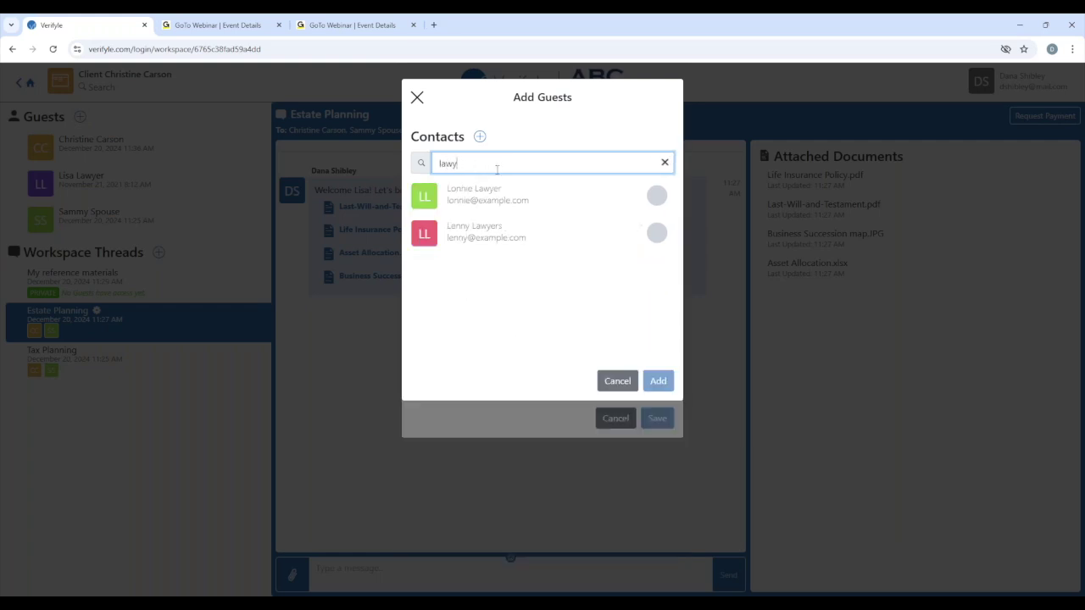
{"action": "left_click", "coordinate": [657, 233]}
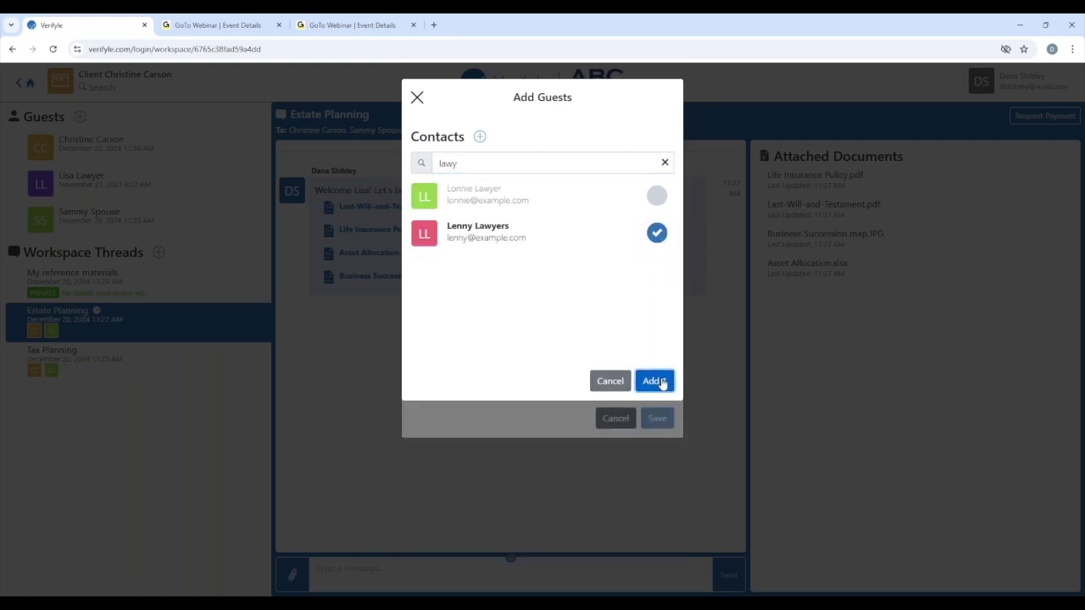
{"action": "left_click", "coordinate": [664, 381]}
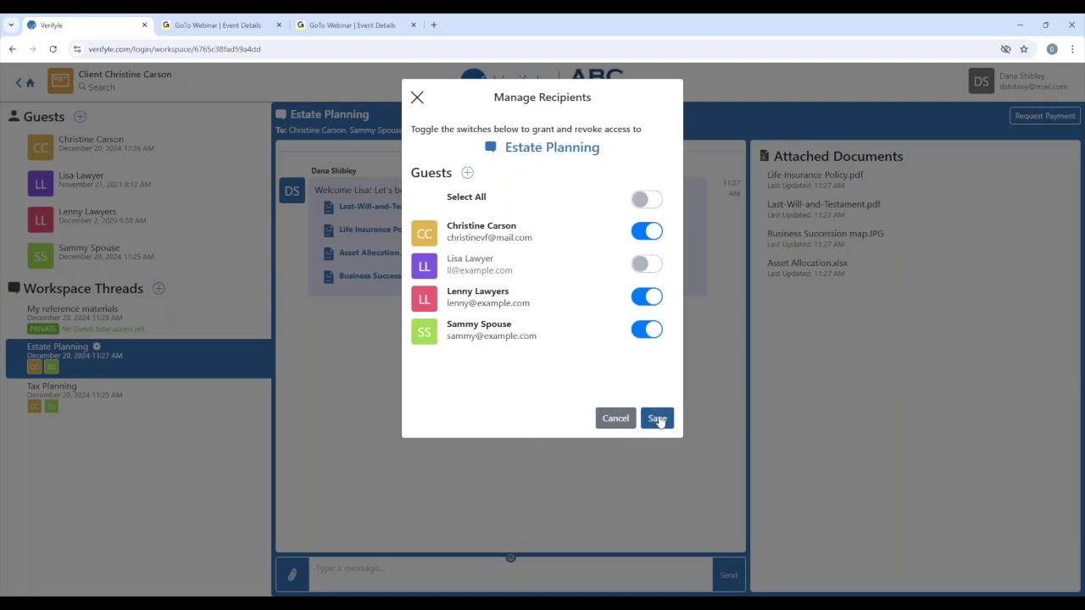
{"action": "left_click", "coordinate": [658, 418]}
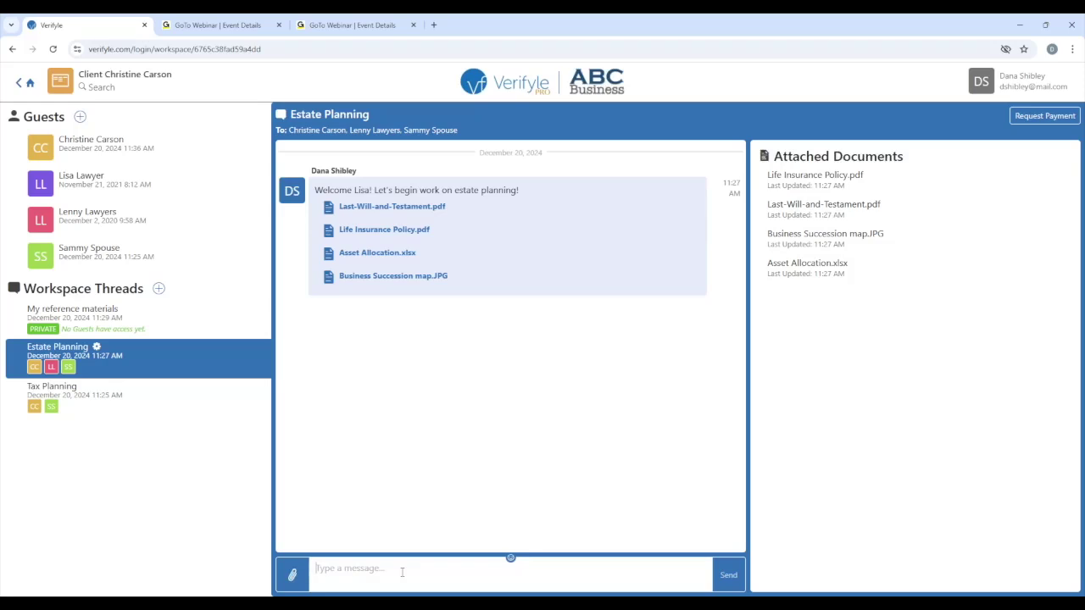
Post 'Let's all talk at the end of the week...' to Estate Planning and clear the selected header text.
{"action": "type", "text": "Let's all talk at the end of the week..."}
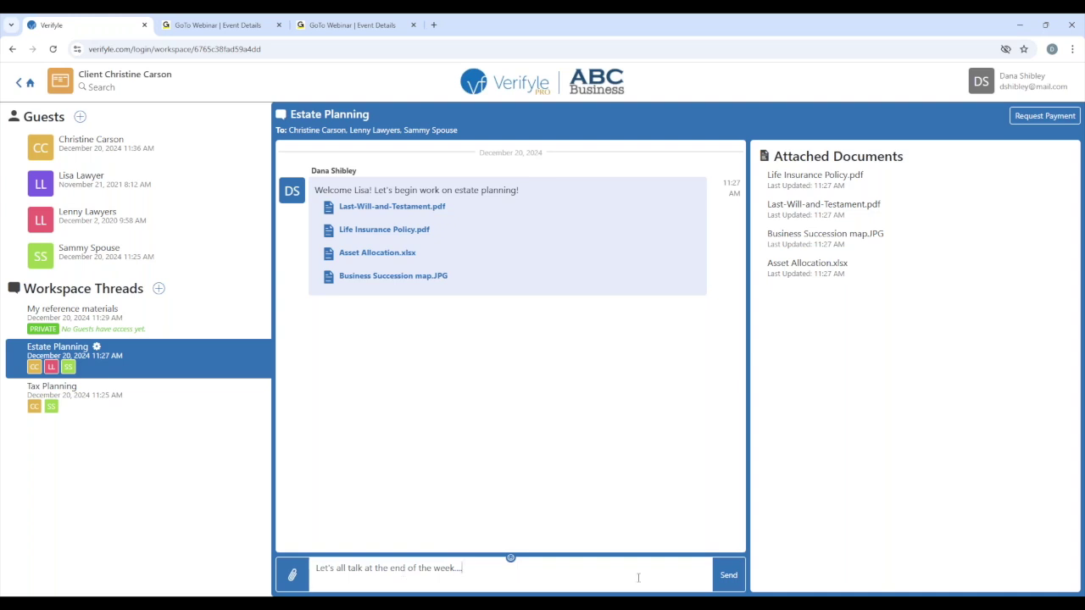
{"action": "left_click", "coordinate": [727, 576]}
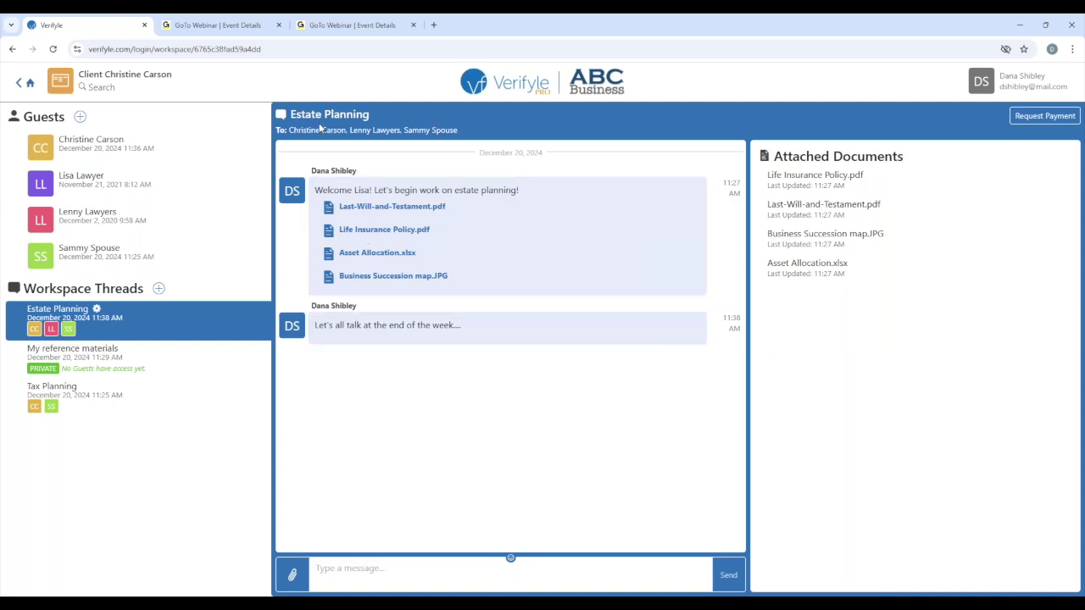
{"action": "left_click_drag", "start_coordinate": [380, 110], "coordinate": [290, 114]}
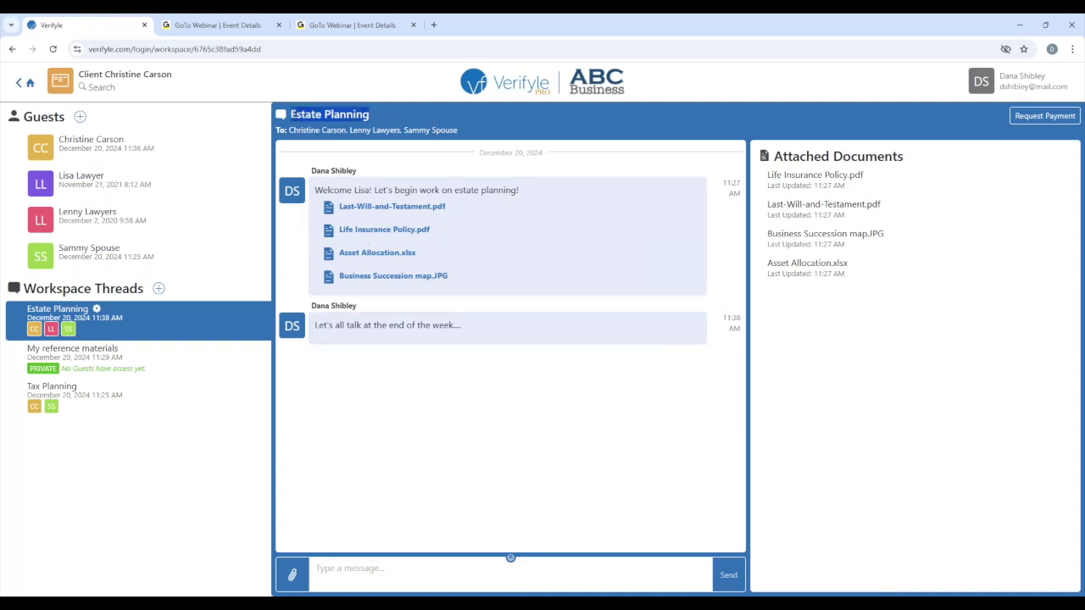
{"action": "left_click", "coordinate": [178, 76]}
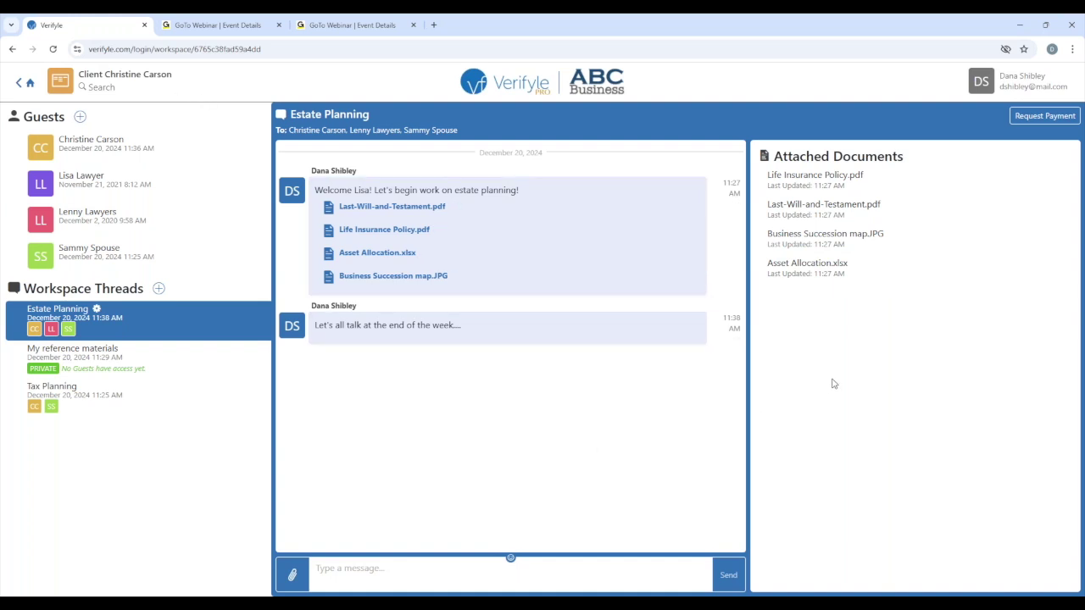
{"action": "mouse_move", "coordinate": [854, 183]}
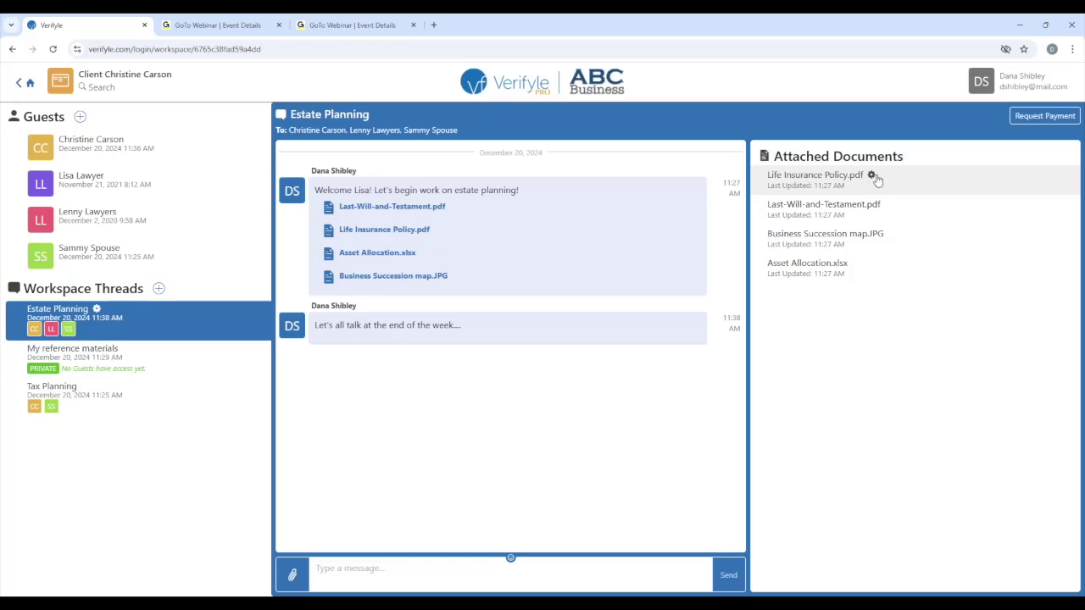
Review Life Insurance Policy.pdf's access history for the first guest, then go back to Estate Planning.
{"action": "left_click", "coordinate": [871, 176]}
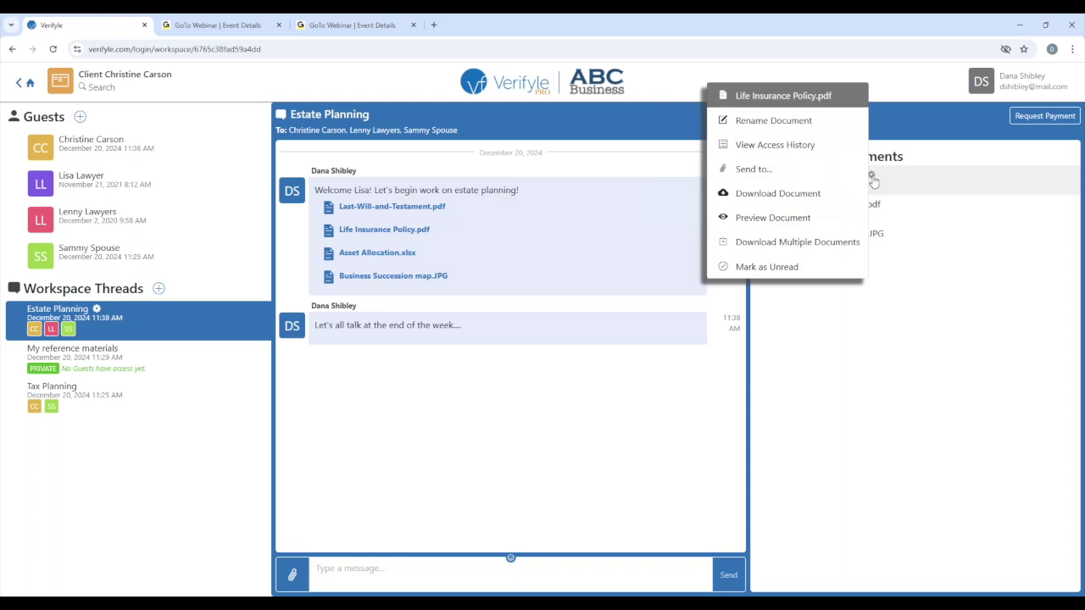
{"action": "left_click", "coordinate": [757, 144]}
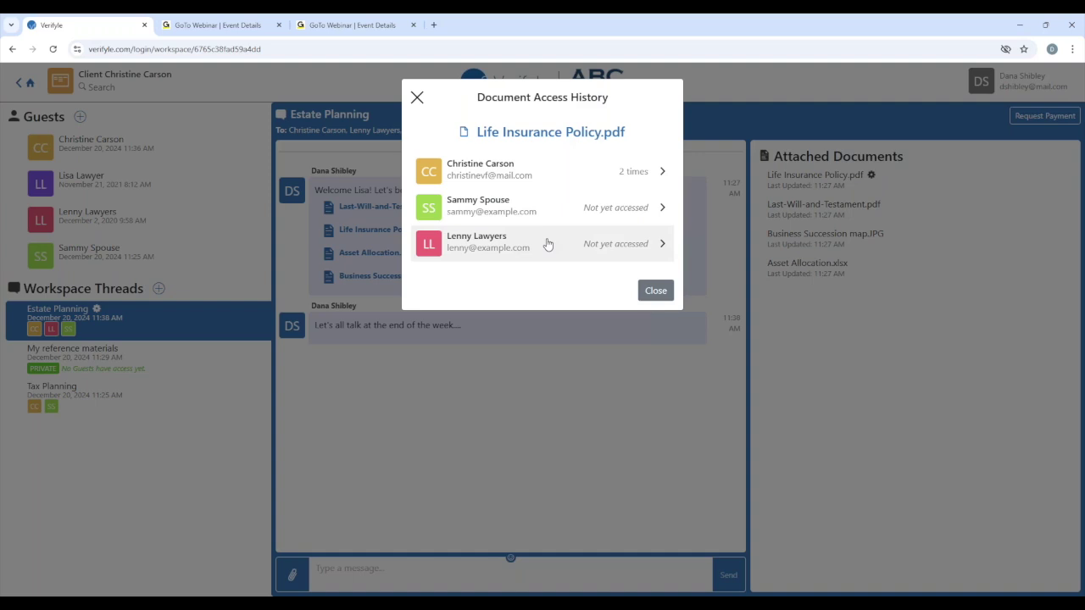
{"action": "left_click", "coordinate": [564, 173]}
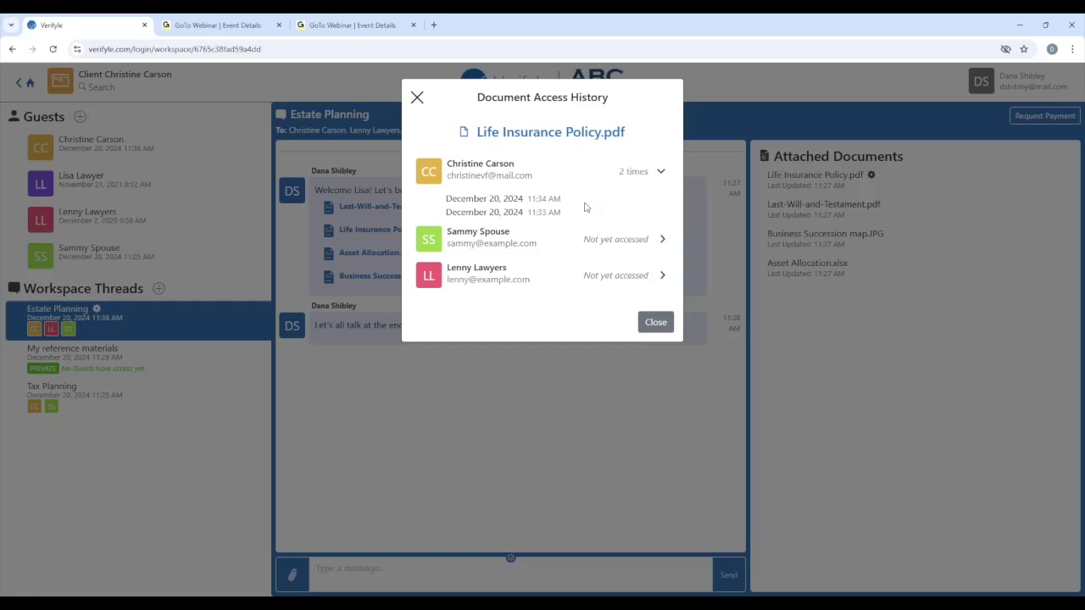
{"action": "left_click", "coordinate": [660, 324]}
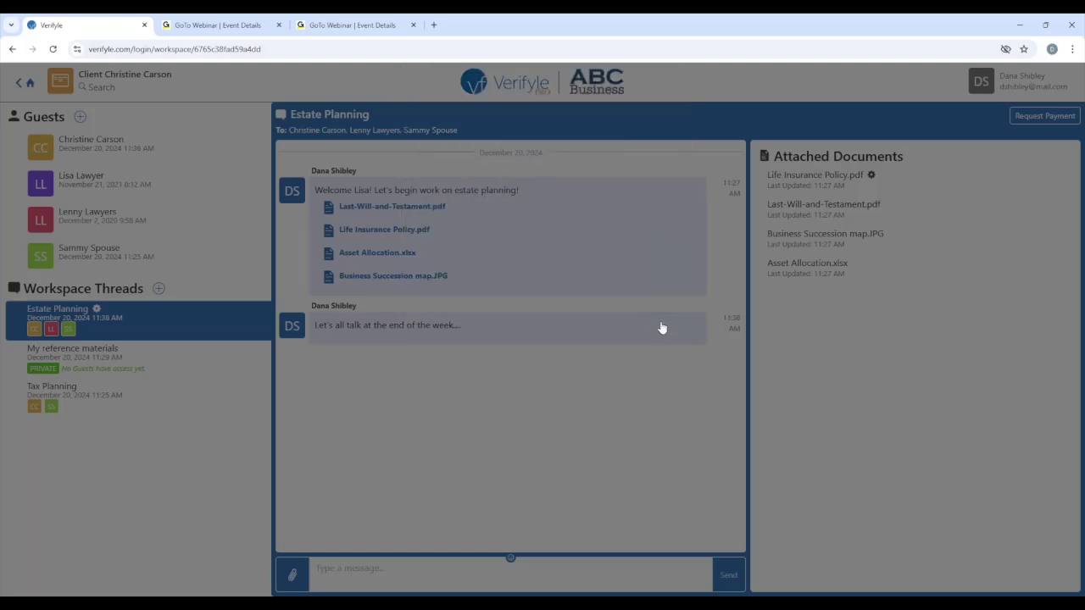
{"action": "left_click", "coordinate": [119, 152]}
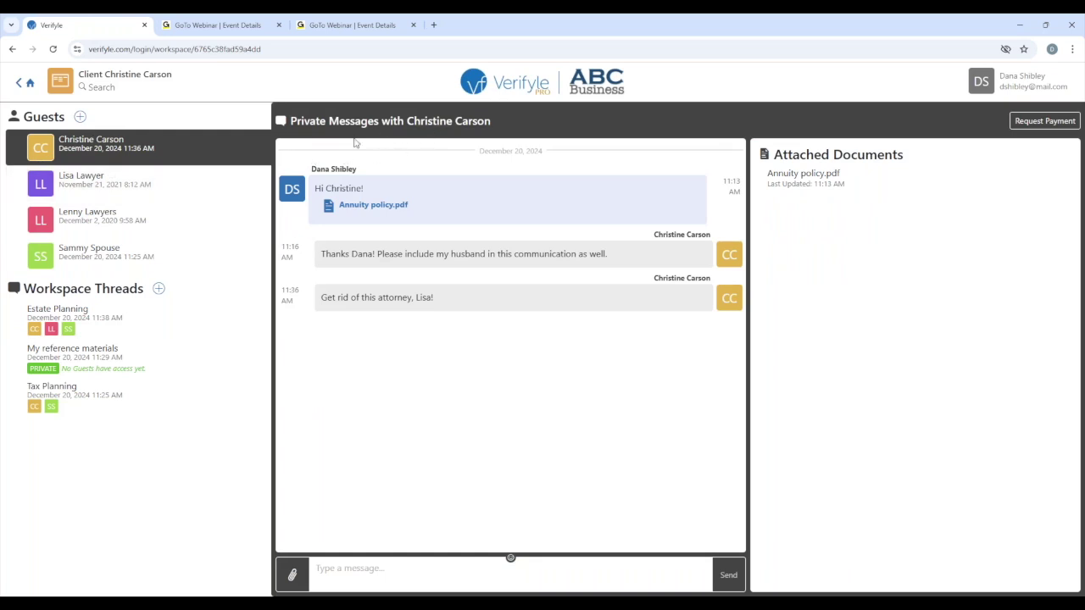
{"action": "left_click", "coordinate": [123, 329]}
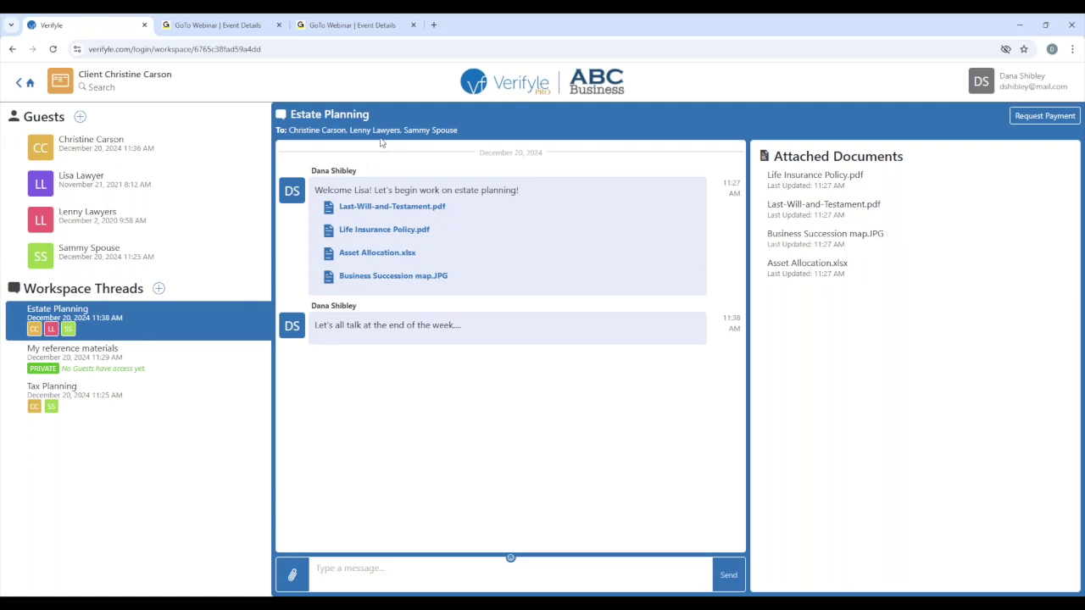
{"action": "mouse_move", "coordinate": [382, 137]}
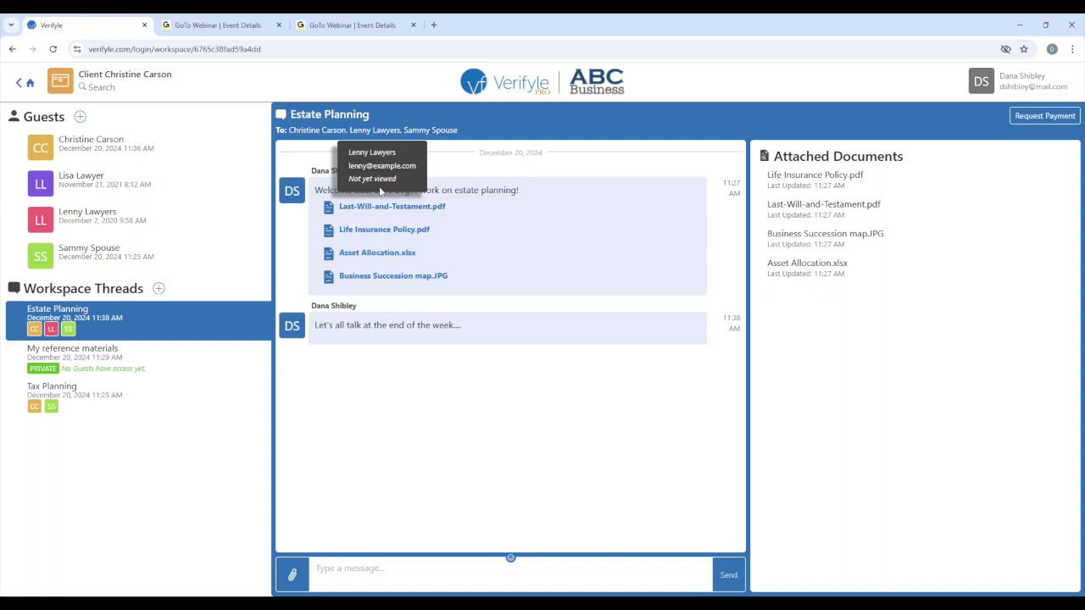
{"action": "mouse_move", "coordinate": [373, 155]}
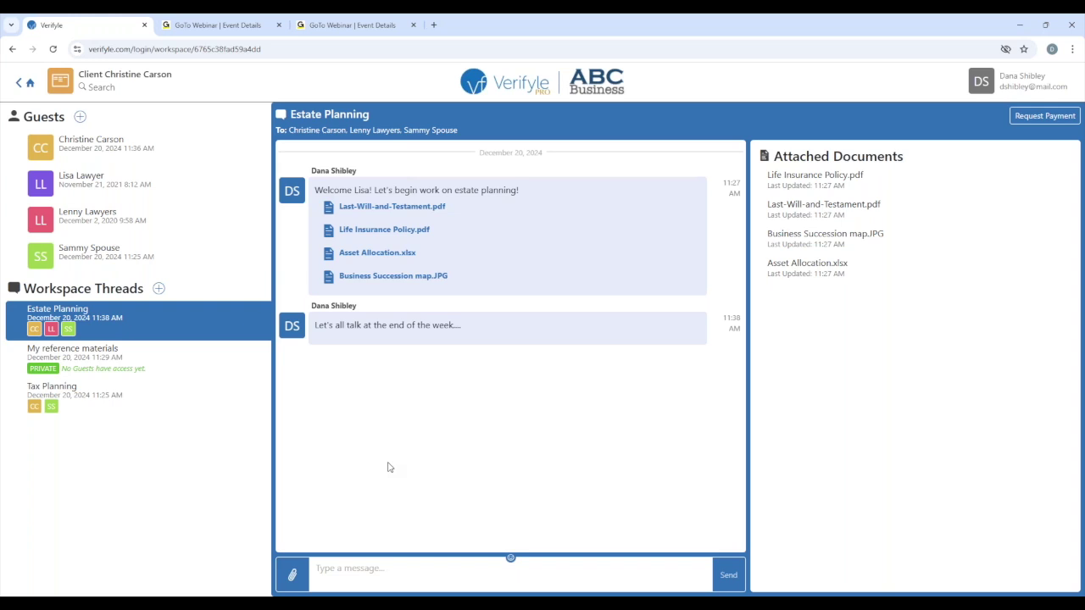
In Tax Planning, attach Engagement letter.docx from Sample docs and type 'Pls sign this do'.
{"action": "left_click", "coordinate": [118, 398]}
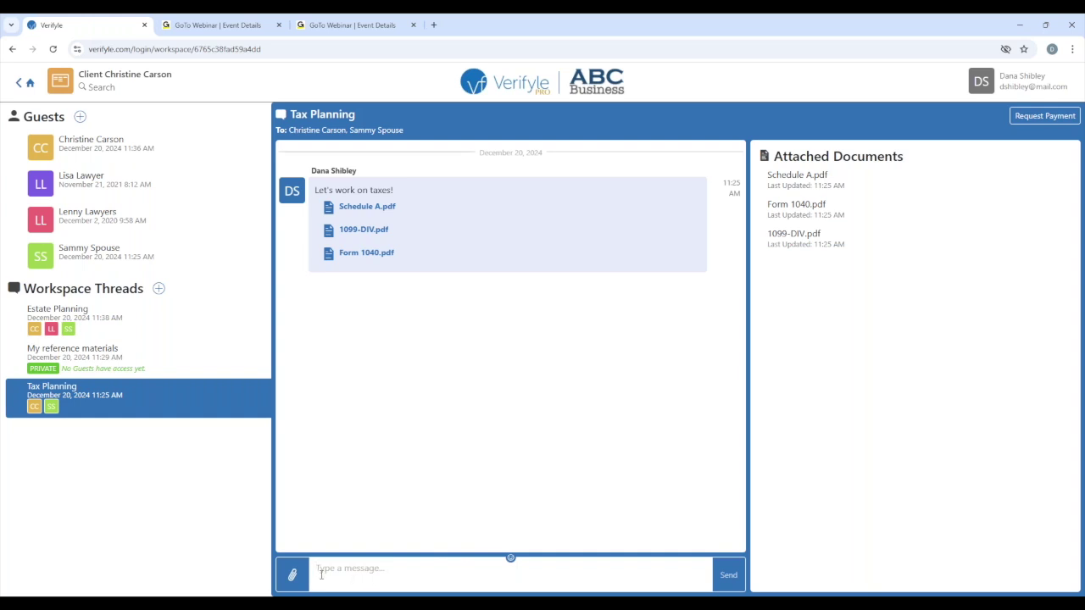
{"action": "left_click", "coordinate": [292, 575]}
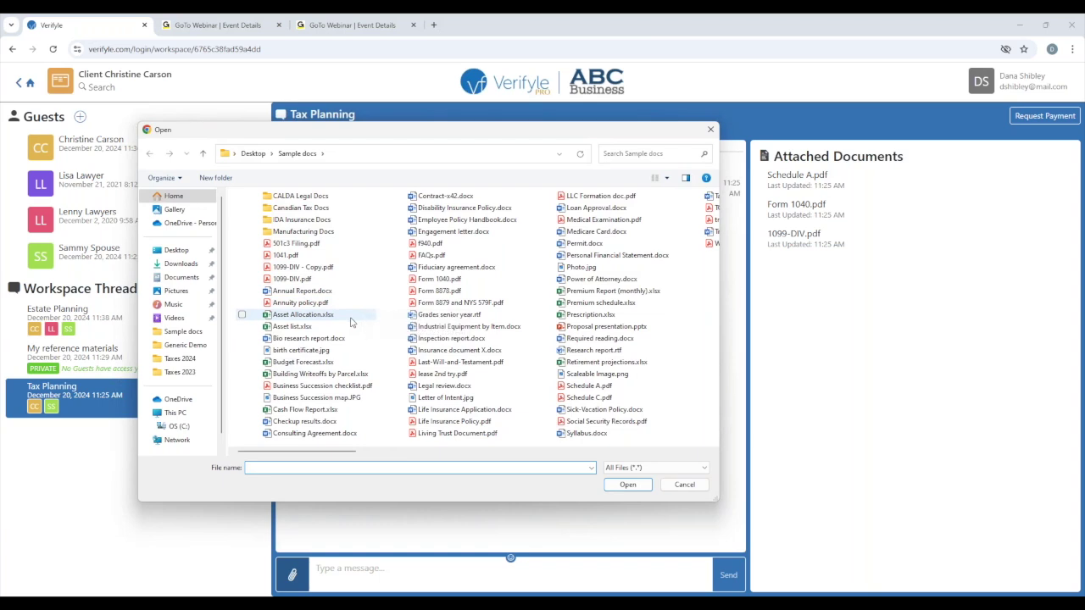
{"action": "left_click", "coordinate": [449, 233]}
{"action": "left_click", "coordinate": [627, 484]}
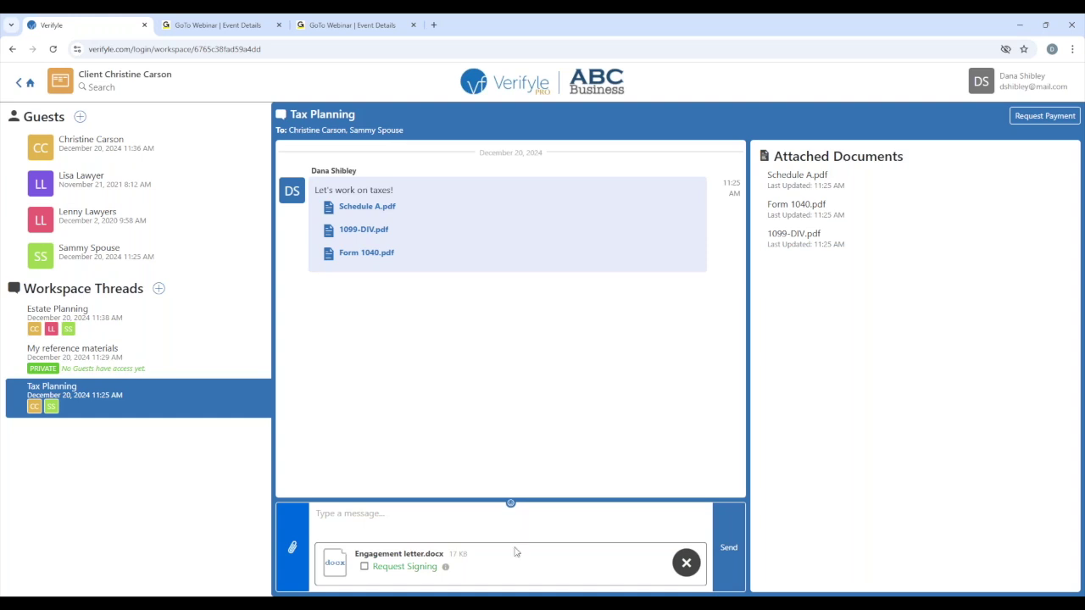
{"action": "left_click", "coordinate": [438, 519]}
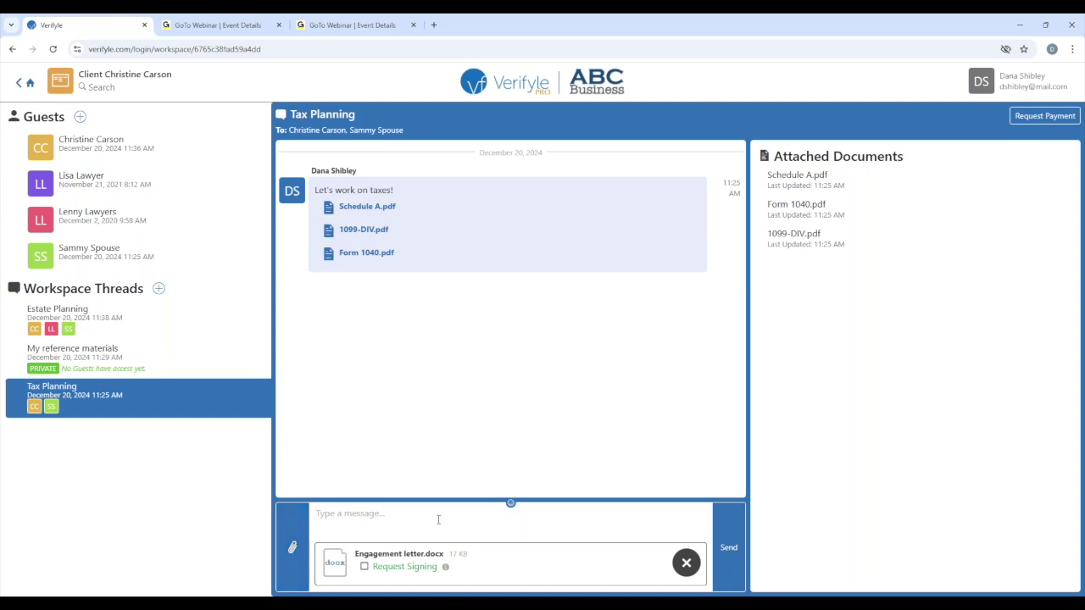
{"action": "type", "text": "Pls sign this doc...."}
Send the message and make the client first signer and the spouse second signer.
{"action": "left_click", "coordinate": [728, 547]}
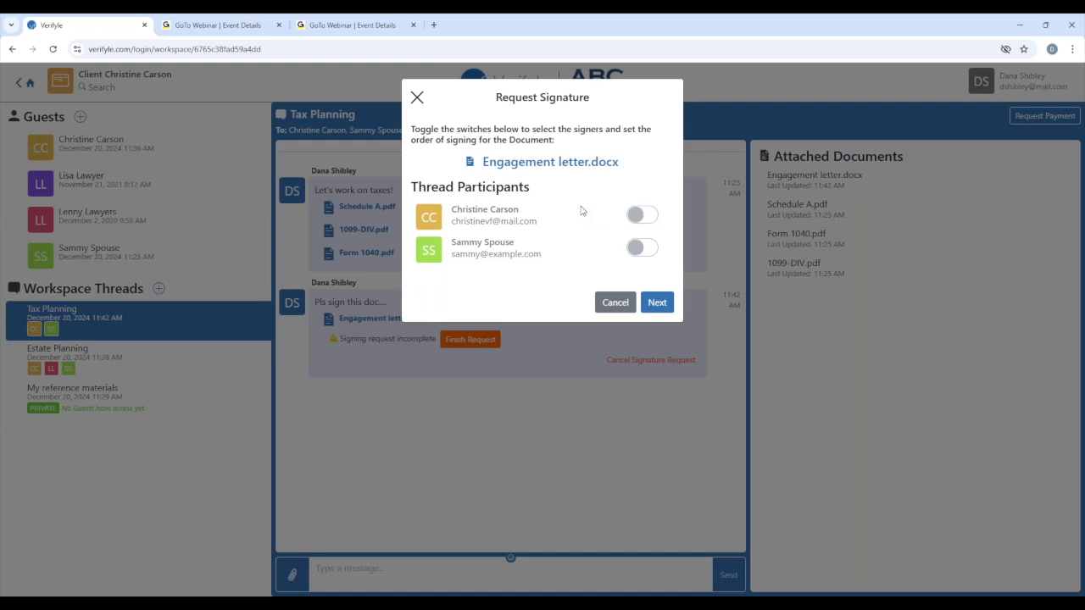
{"action": "left_click", "coordinate": [640, 247]}
{"action": "left_click", "coordinate": [647, 218]}
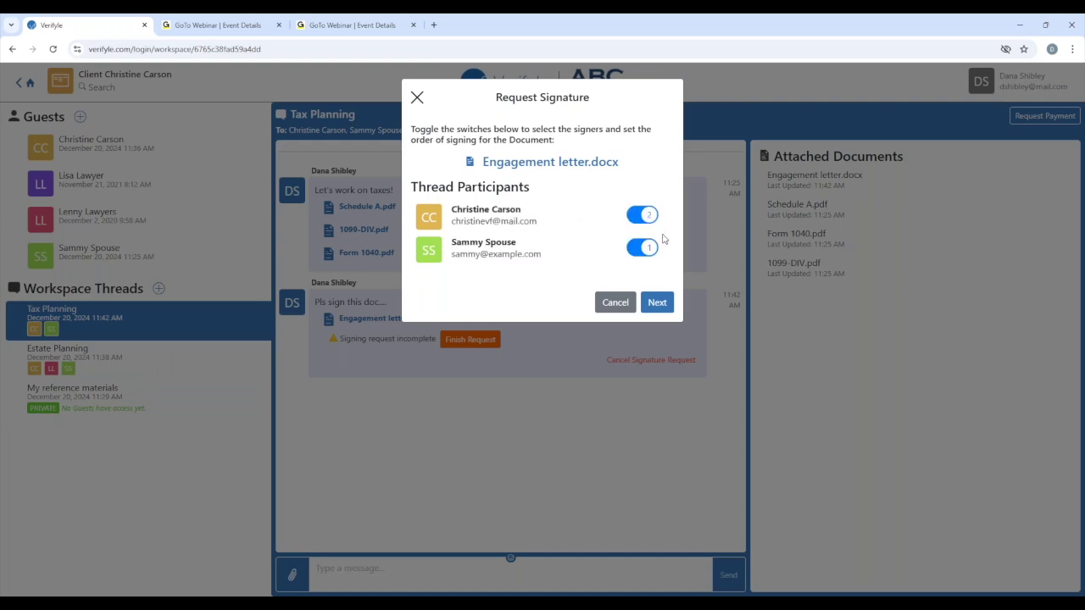
{"action": "left_click", "coordinate": [636, 250]}
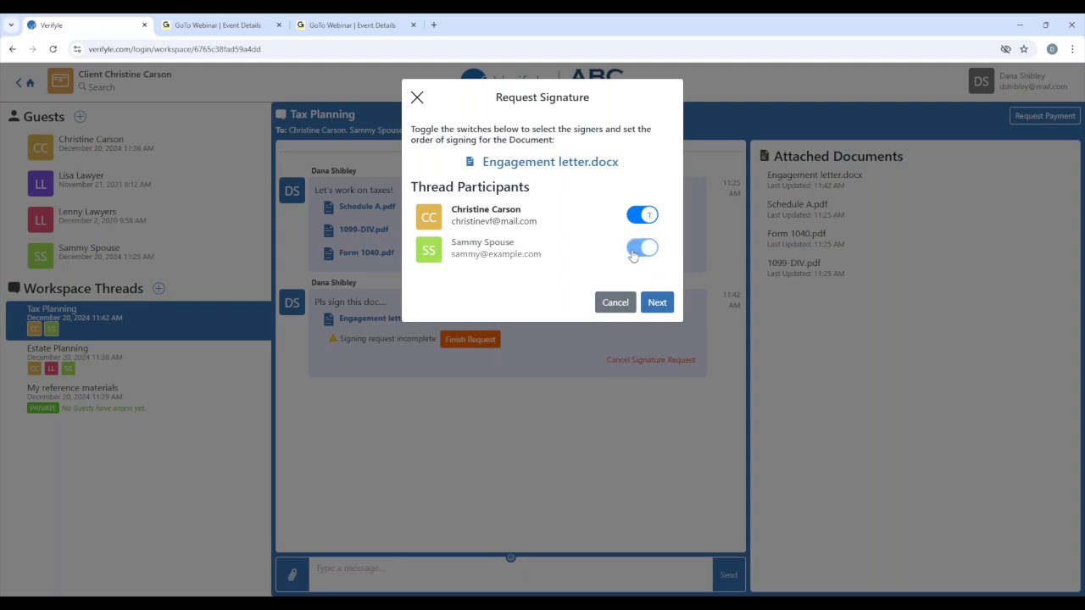
{"action": "left_click", "coordinate": [650, 249]}
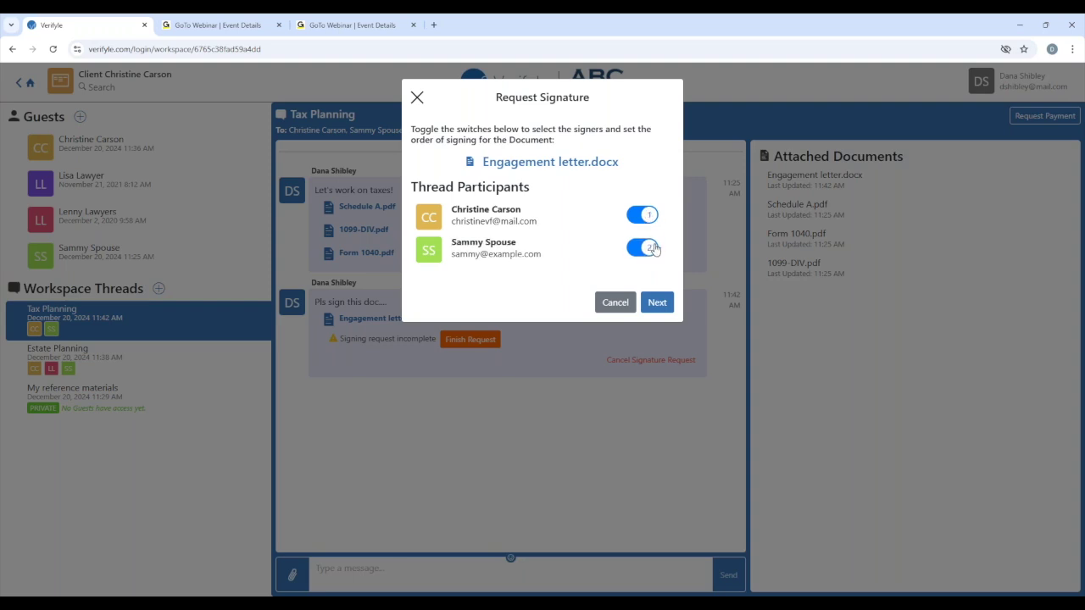
{"action": "left_click", "coordinate": [660, 303]}
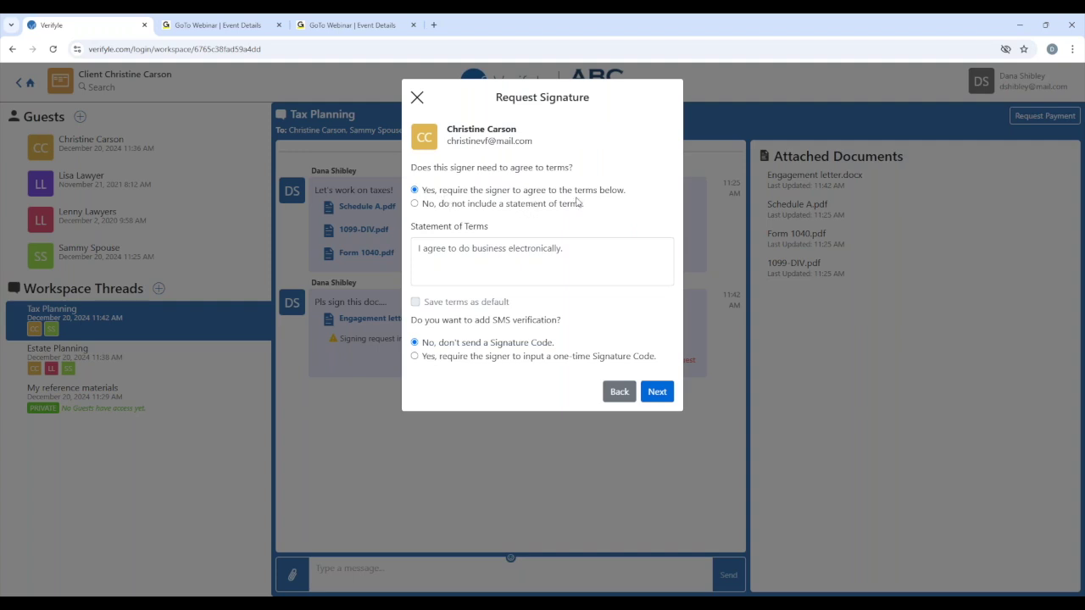
Edit the Statement of Terms wording so it ends with 'ally.'.
{"action": "left_click_drag", "start_coordinate": [583, 248], "coordinate": [441, 248]}
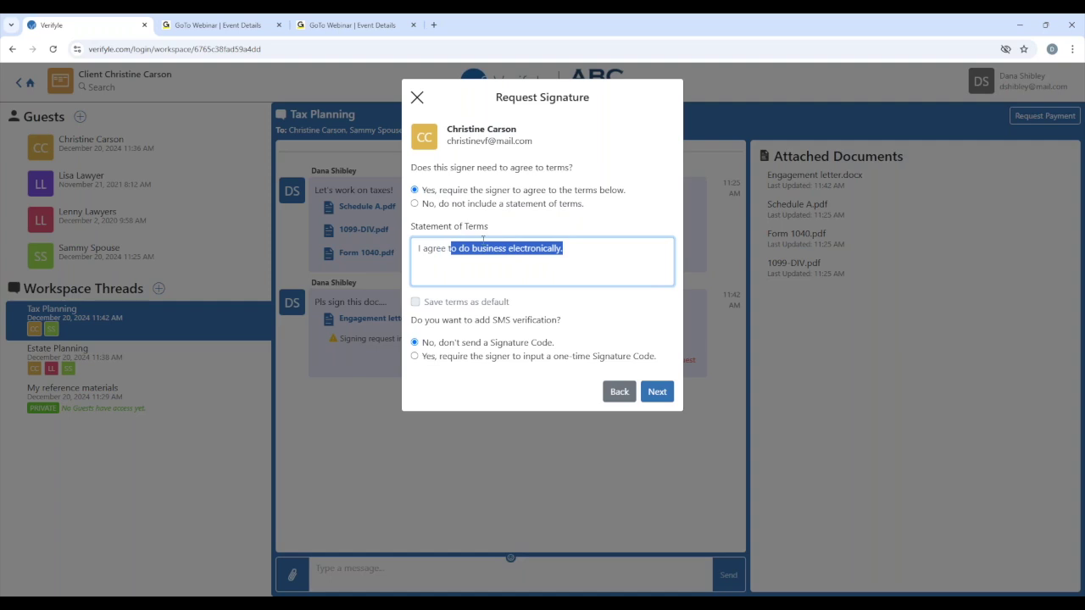
{"action": "left_click", "coordinate": [601, 251]}
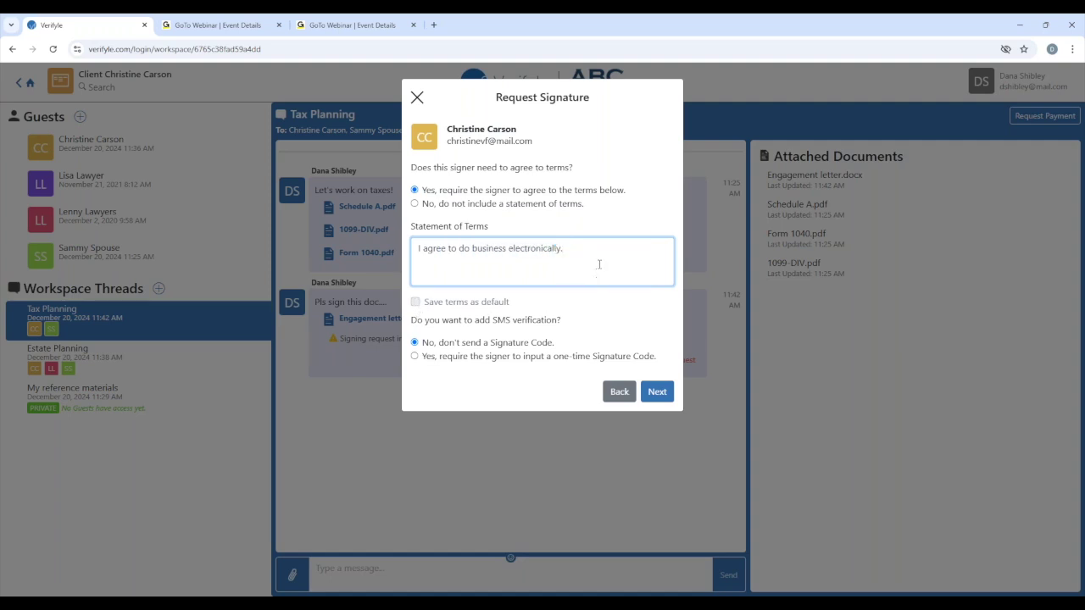
{"action": "key", "text": "BackSpace"}
{"action": "key", "text": "BackSpace"}
{"action": "key", "text": "BackSpace"}
{"action": "key", "text": "BackSpace"}
{"action": "key", "text": "BackSpace"}
{"action": "key", "text": "BackSpace"}
{"action": "type", "text": "ally."}
Require an SMS signature code for the first signer using the client's phone number.
{"action": "left_click", "coordinate": [414, 357]}
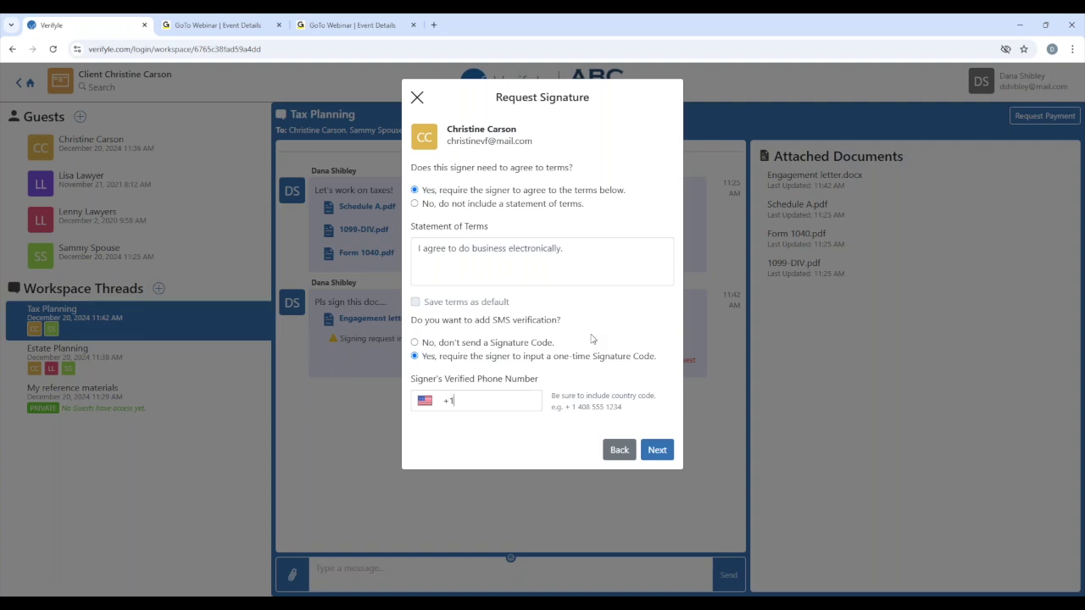
{"action": "left_click", "coordinate": [656, 448]}
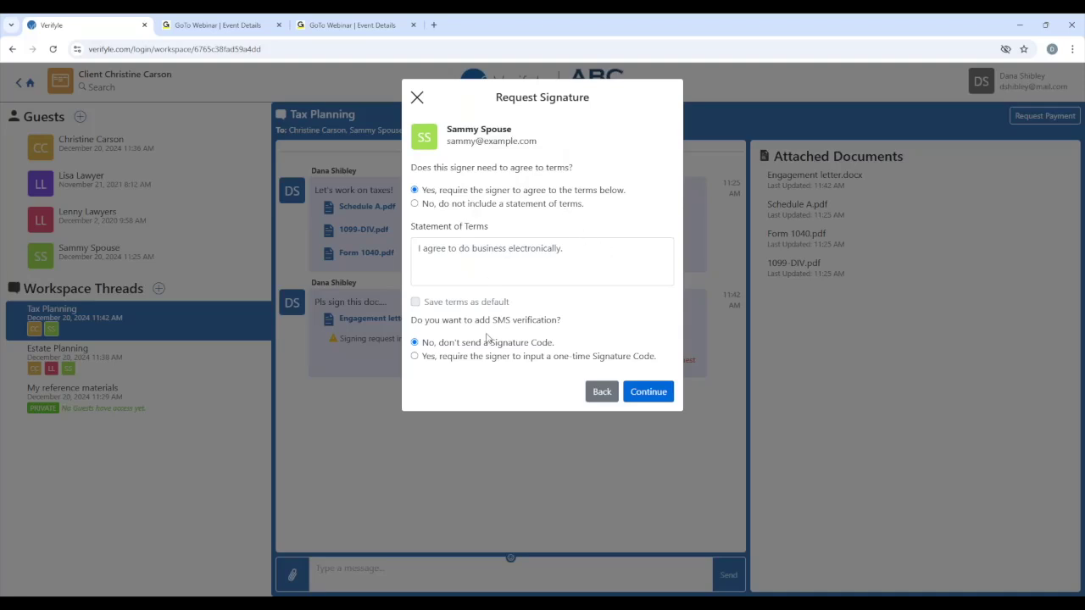
Require an SMS signature code for the spouse with their phone number and open the document.
{"action": "left_click", "coordinate": [415, 357]}
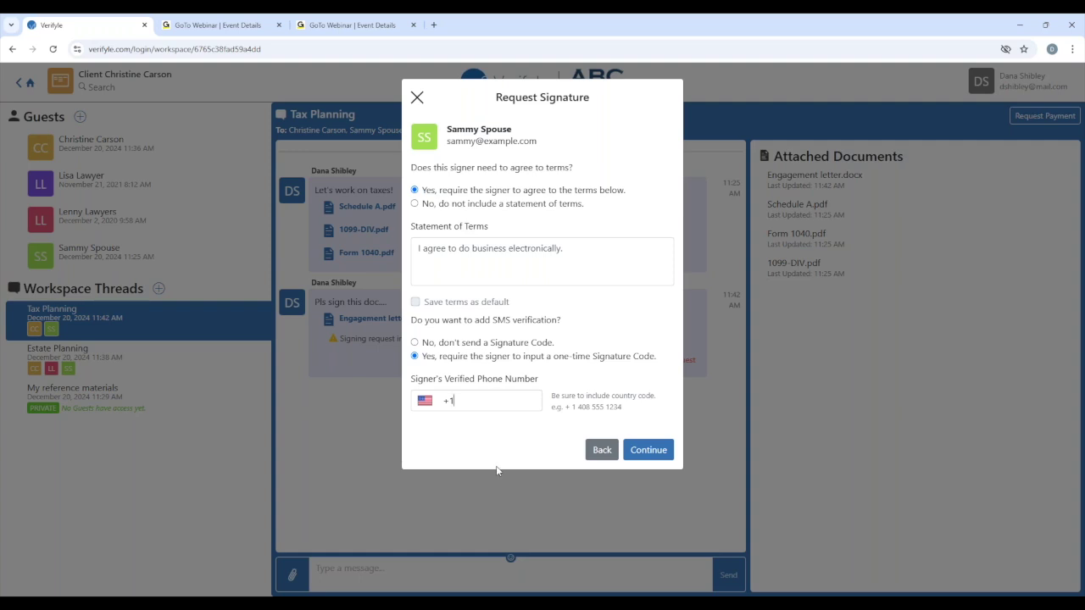
{"action": "left_click", "coordinate": [659, 450]}
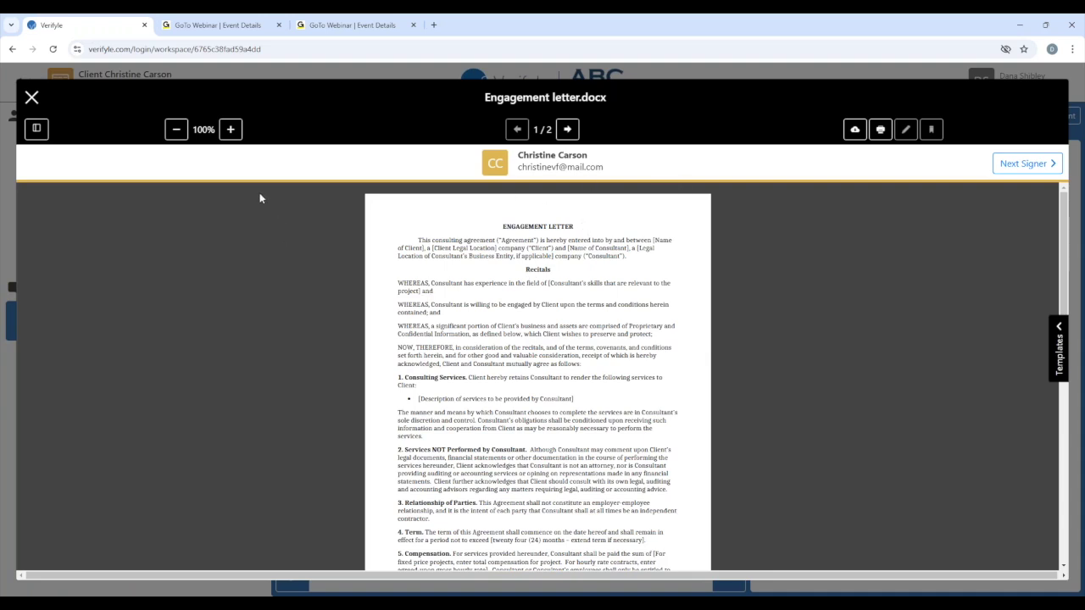
Zoom the page to 110% and place Signature and Date MM/DD/YYYY fields on the Client line.
{"action": "left_click", "coordinate": [230, 130]}
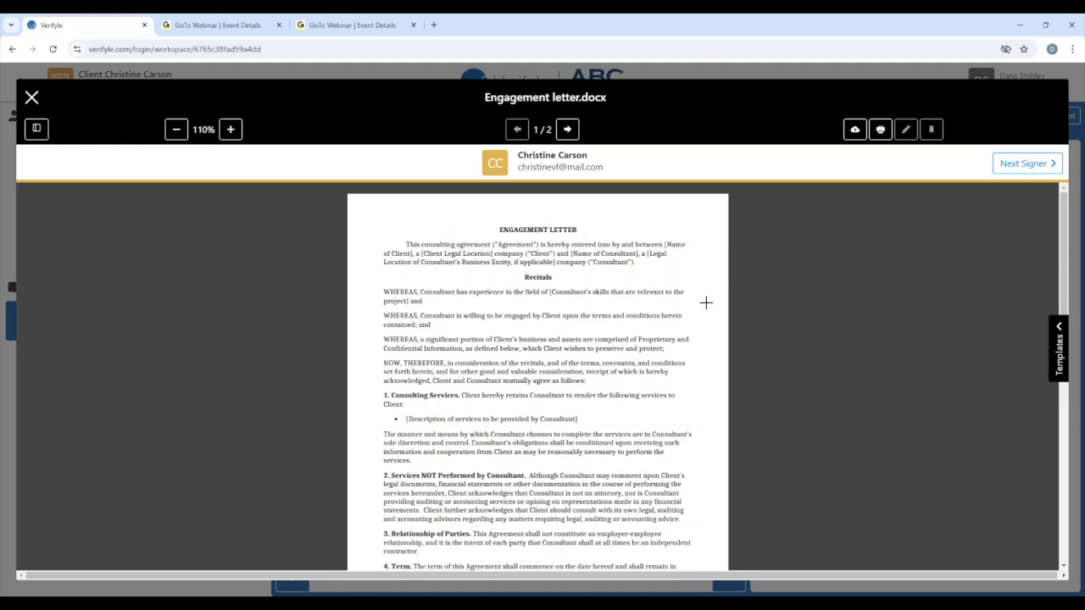
{"action": "scroll", "coordinate": [705, 302], "scroll_direction": "down", "scroll_amount": 8}
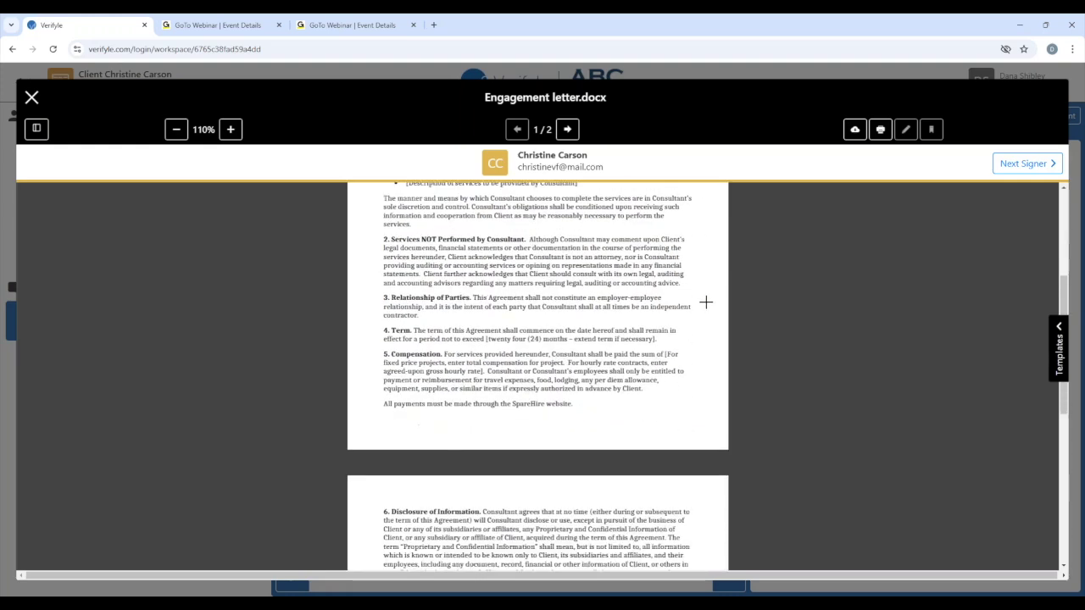
{"action": "scroll", "coordinate": [708, 308], "scroll_direction": "down", "scroll_amount": 2}
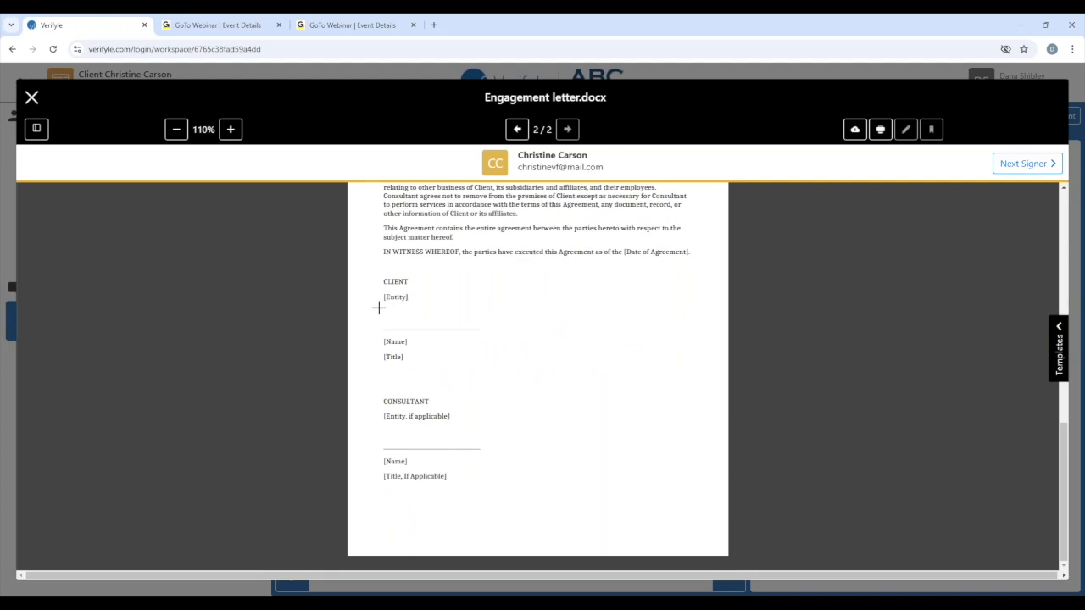
{"action": "mouse_move", "coordinate": [379, 308]}
{"action": "left_mouse_down"}
{"action": "mouse_move", "coordinate": [381, 320]}
{"action": "mouse_move", "coordinate": [492, 329]}
{"action": "left_mouse_up"}
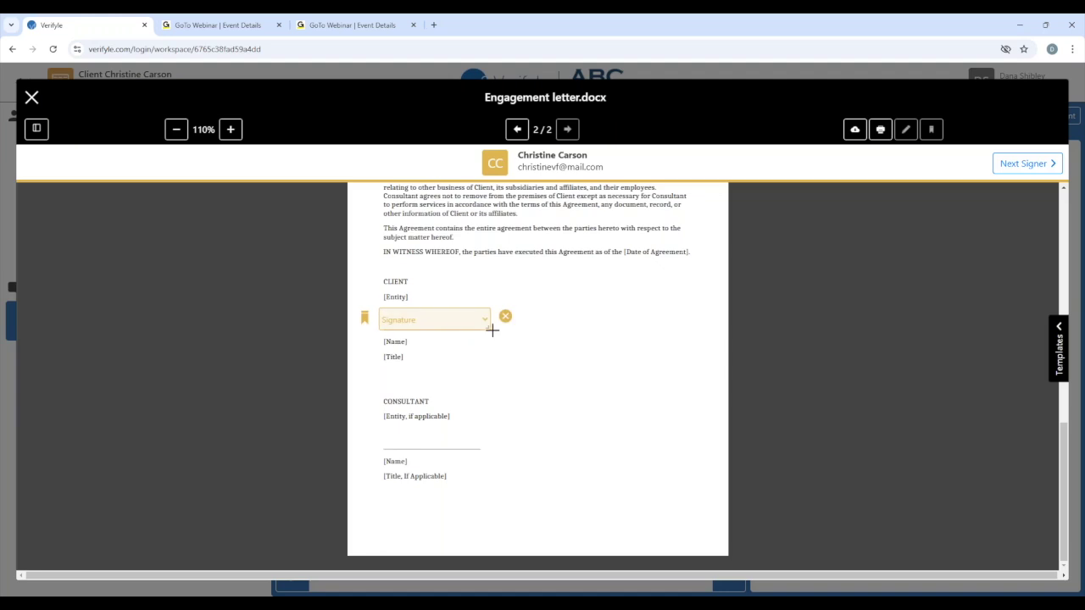
{"action": "left_click", "coordinate": [451, 319]}
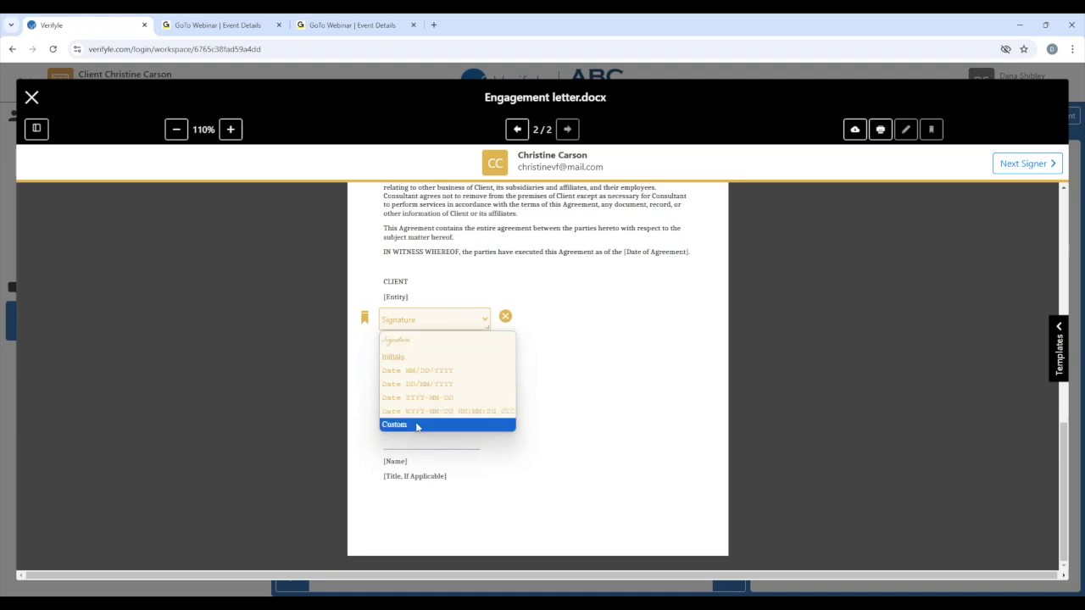
{"action": "left_click", "coordinate": [432, 343]}
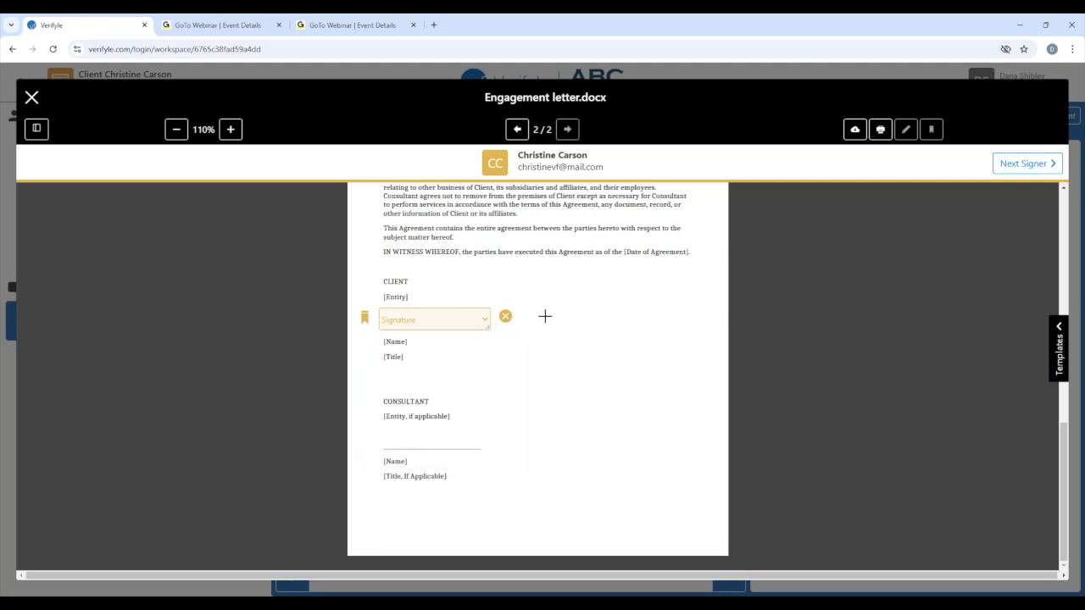
{"action": "mouse_move", "coordinate": [545, 312]}
{"action": "left_mouse_down"}
{"action": "mouse_move", "coordinate": [569, 334]}
{"action": "mouse_move", "coordinate": [642, 330]}
{"action": "left_mouse_up"}
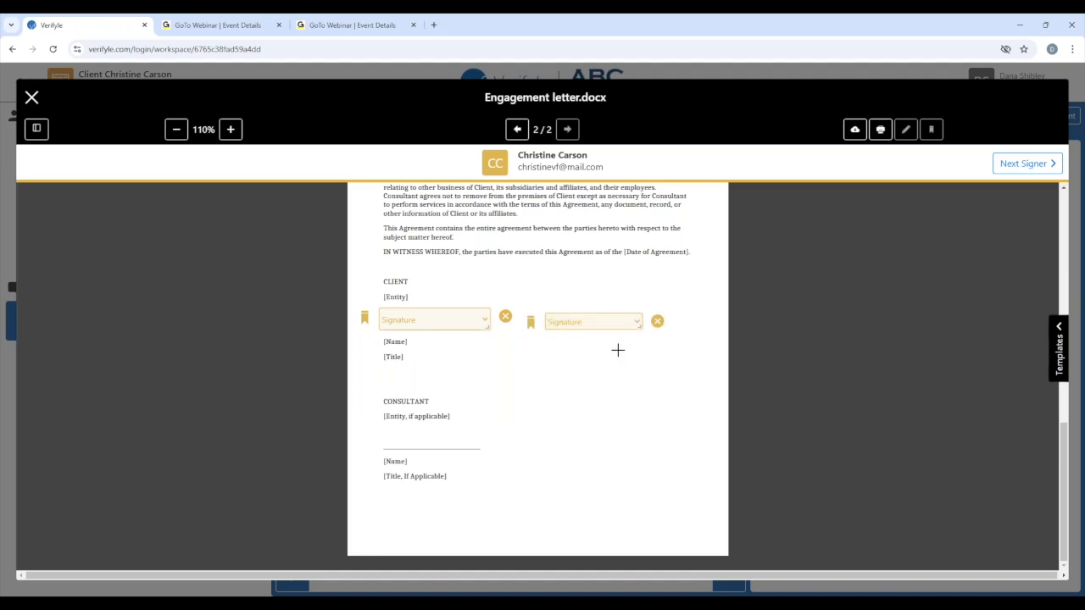
{"action": "left_click", "coordinate": [585, 322]}
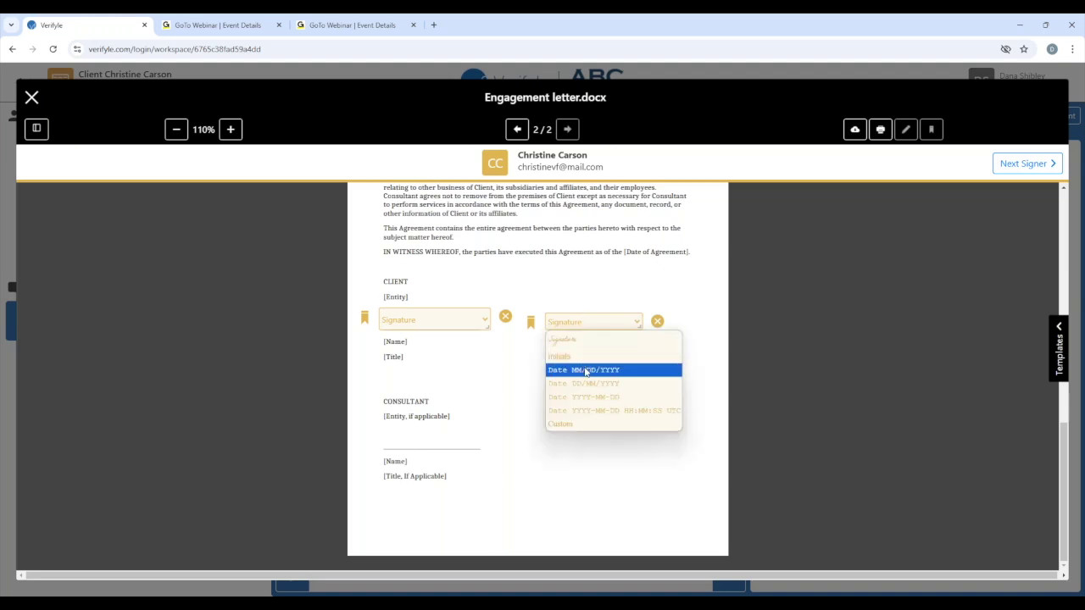
{"action": "left_click", "coordinate": [583, 371]}
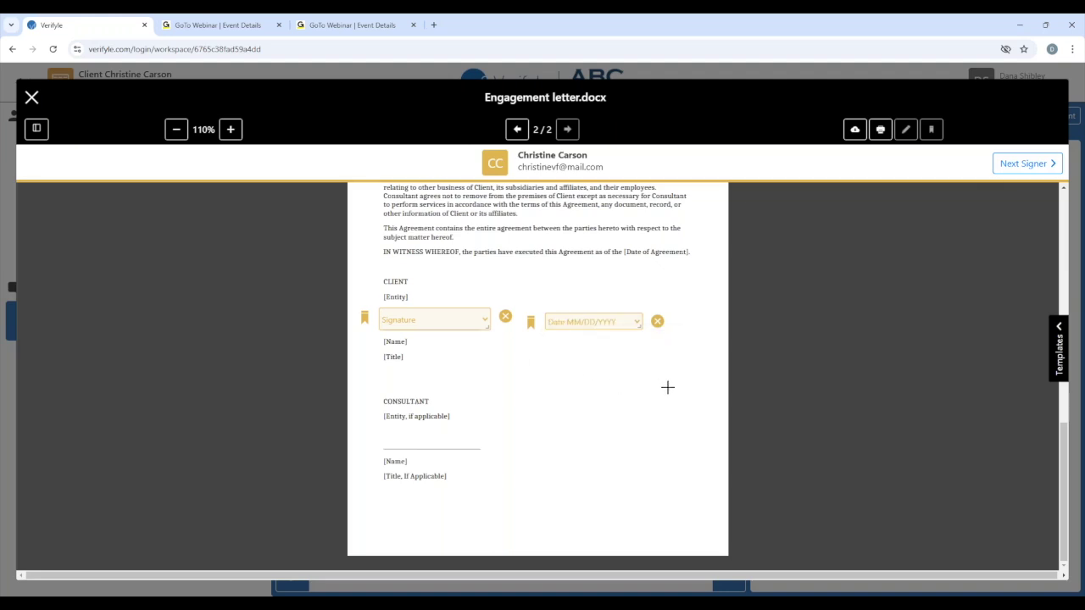
Add the second signer's Signature and Initials fields above CONSULTANT, then show and hide templates.
{"action": "left_click", "coordinate": [1029, 164]}
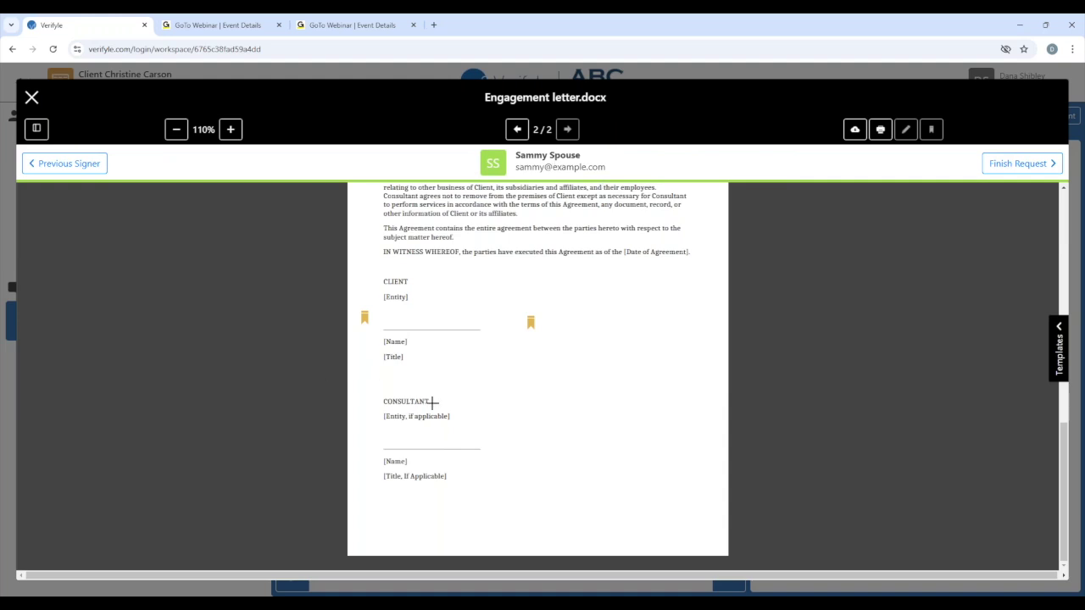
{"action": "mouse_move", "coordinate": [382, 373]}
{"action": "left_mouse_down"}
{"action": "mouse_move", "coordinate": [402, 395]}
{"action": "mouse_move", "coordinate": [598, 391]}
{"action": "left_mouse_up"}
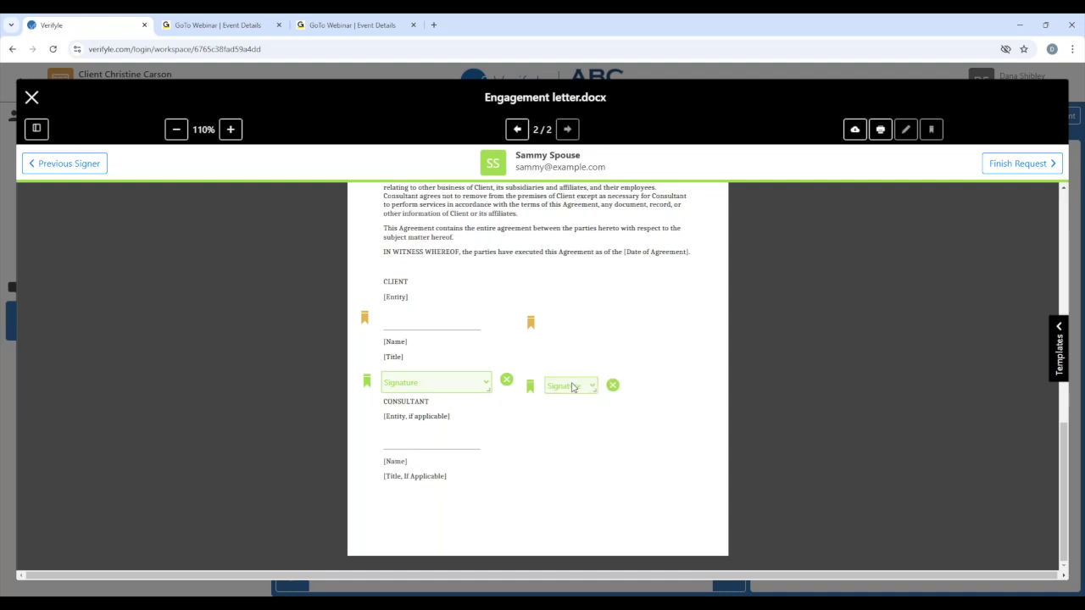
{"action": "left_click", "coordinate": [577, 386]}
{"action": "left_click", "coordinate": [566, 420]}
{"action": "left_click", "coordinate": [1058, 349]}
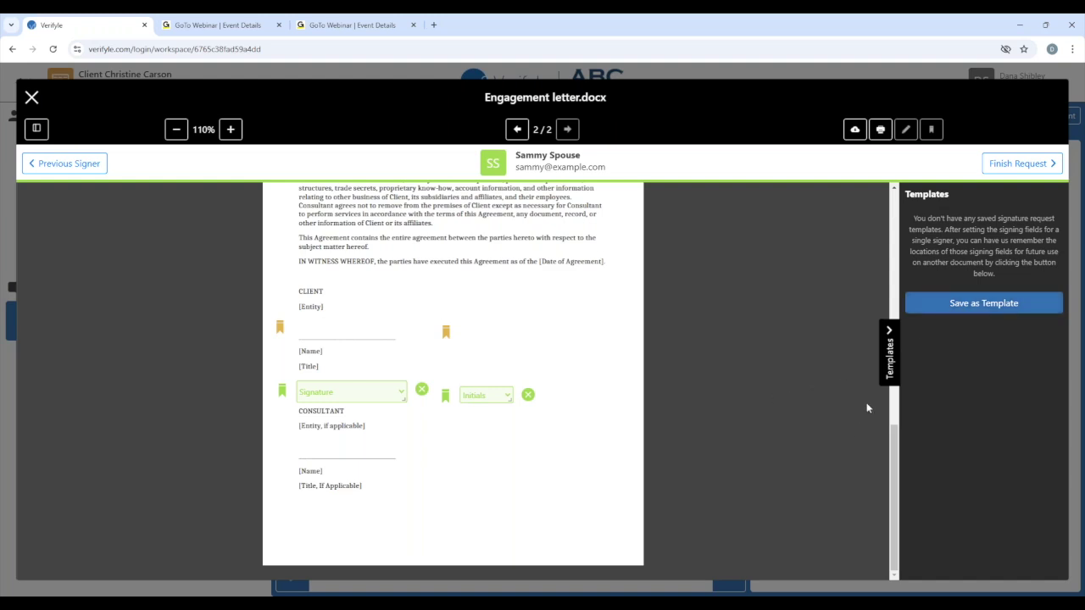
{"action": "left_click", "coordinate": [889, 352]}
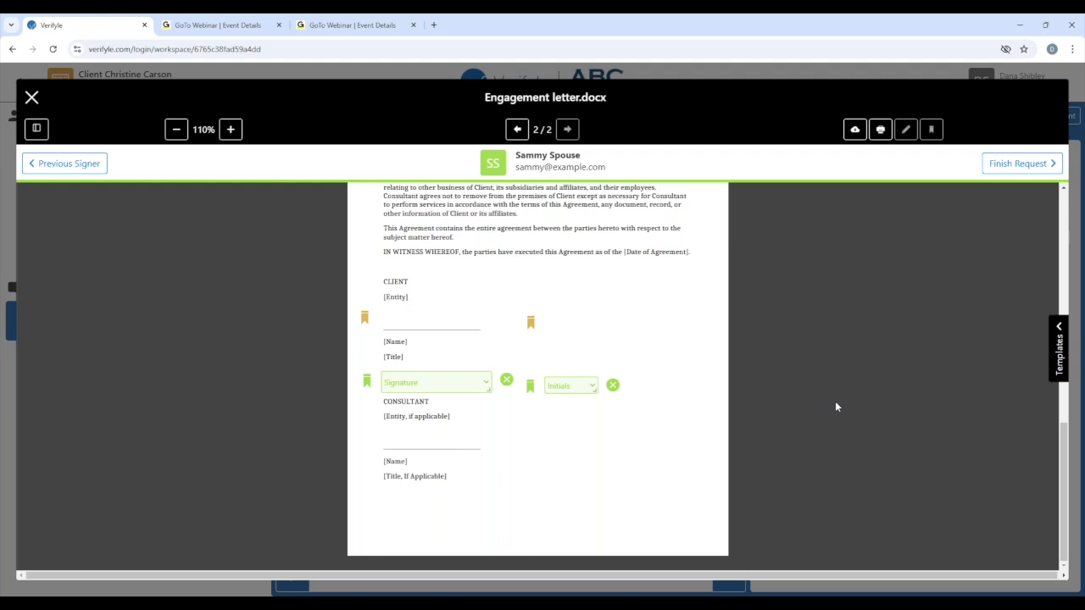
Finish field placement and submit the Engagement letter signature request to the signers.
{"action": "left_click", "coordinate": [1013, 164]}
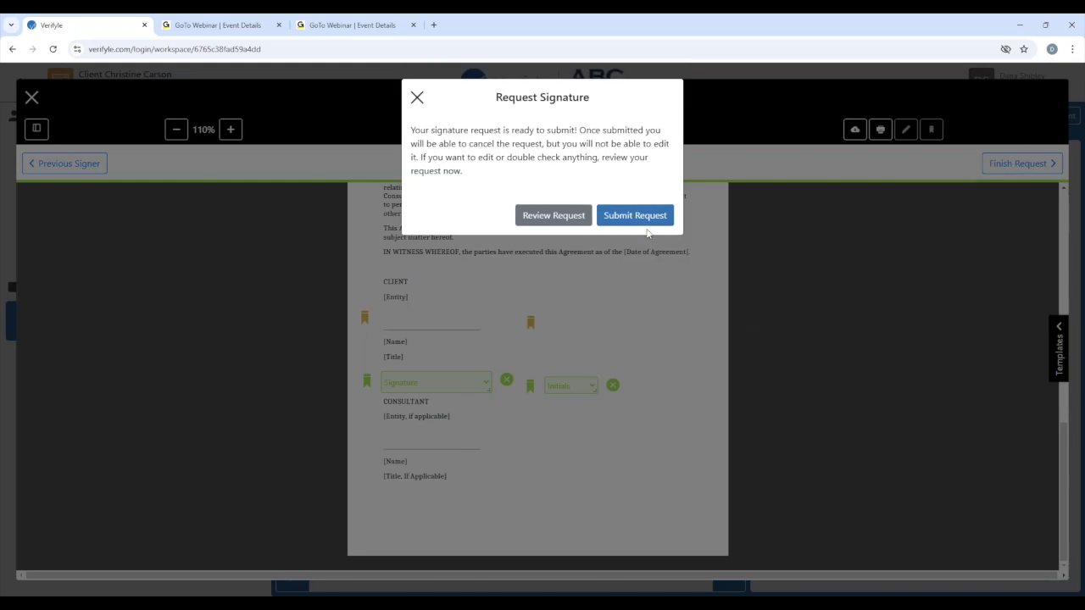
{"action": "left_click", "coordinate": [644, 216]}
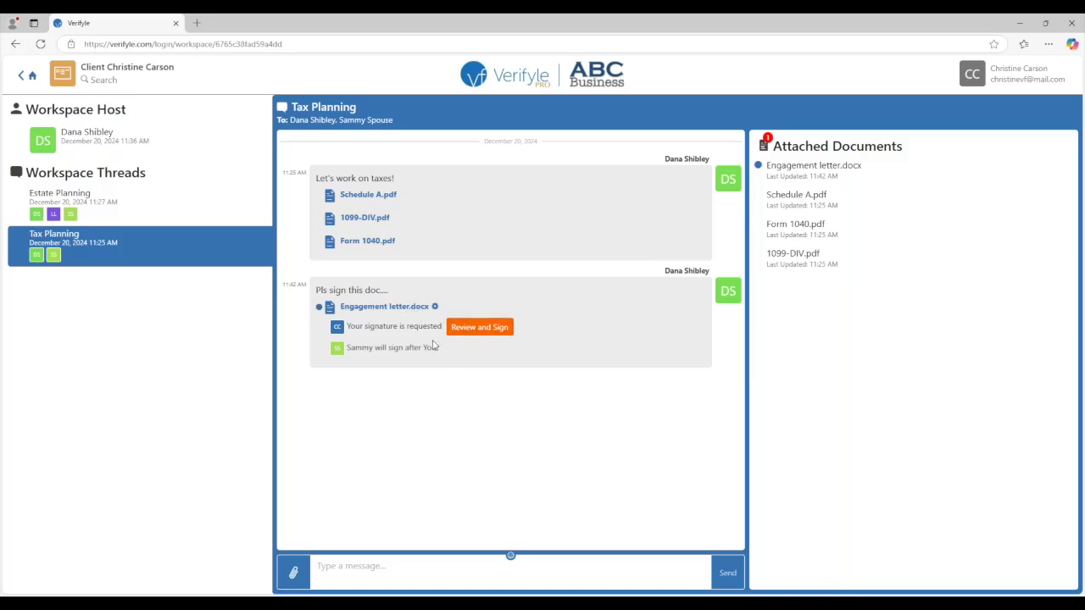
Open the document for signing, accept the signing terms, and verify with the texted 7-digit code.
{"action": "left_click", "coordinate": [479, 328]}
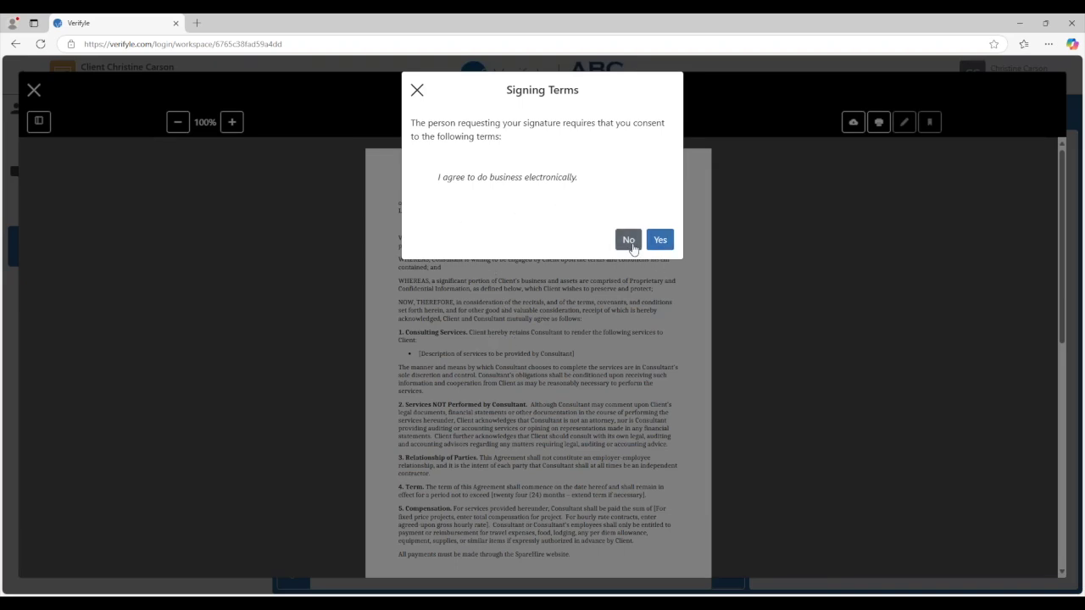
{"action": "left_click", "coordinate": [658, 240]}
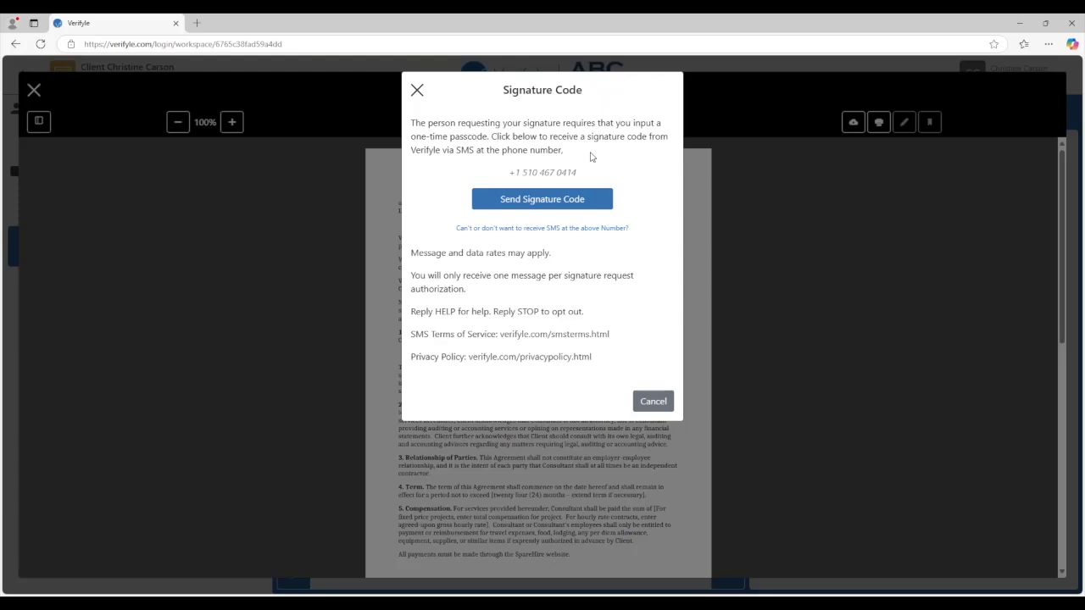
{"action": "left_click", "coordinate": [542, 202]}
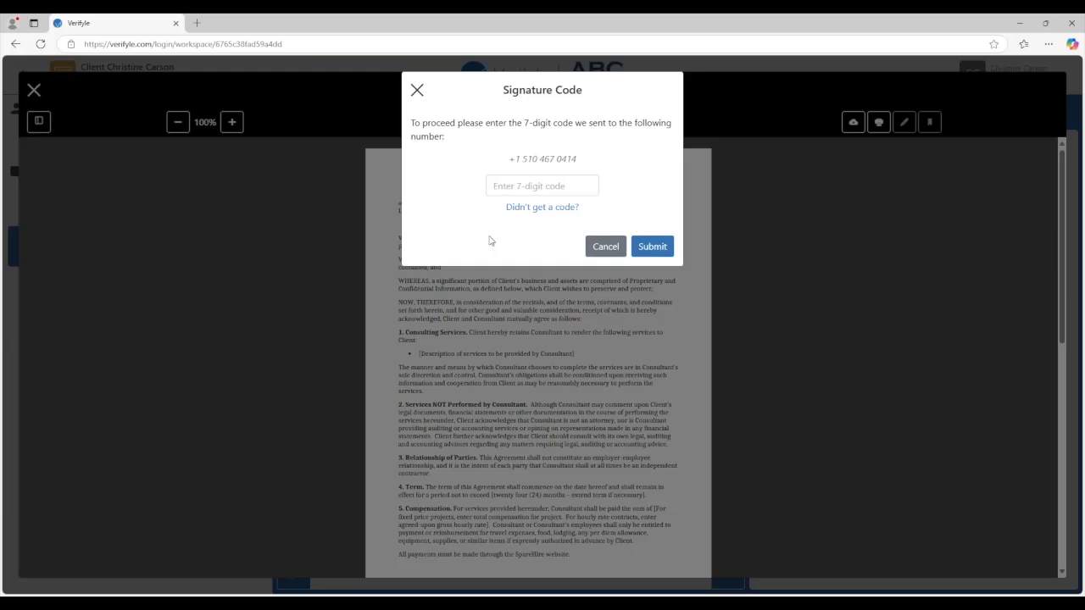
{"action": "left_click", "coordinate": [533, 186]}
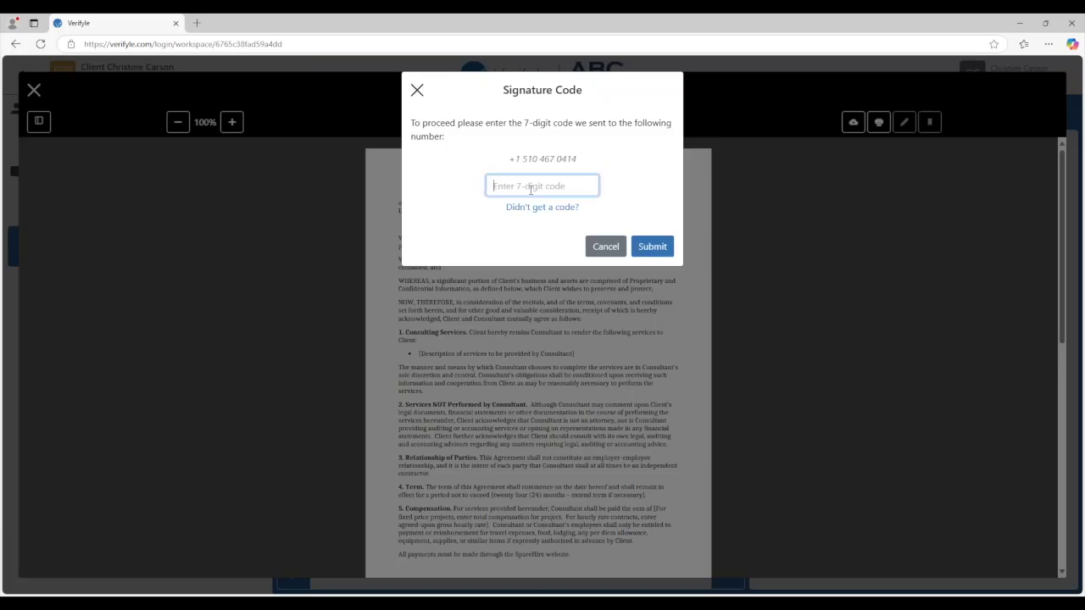
{"action": "left_click", "coordinate": [653, 246]}
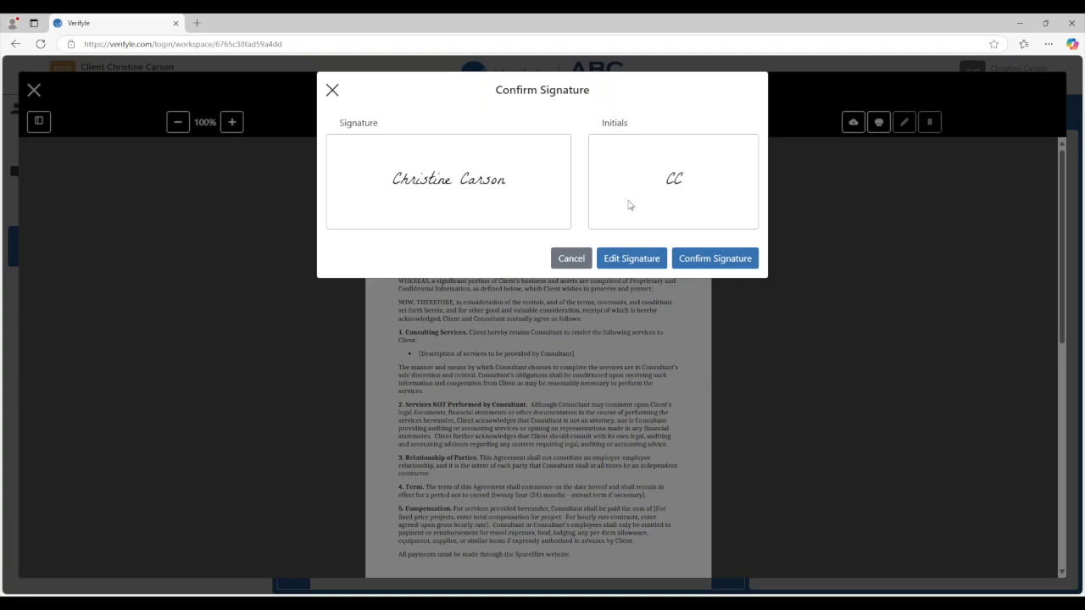
Confirm the signature and initials, then confirm the Client signature and date fields.
{"action": "left_click", "coordinate": [725, 259]}
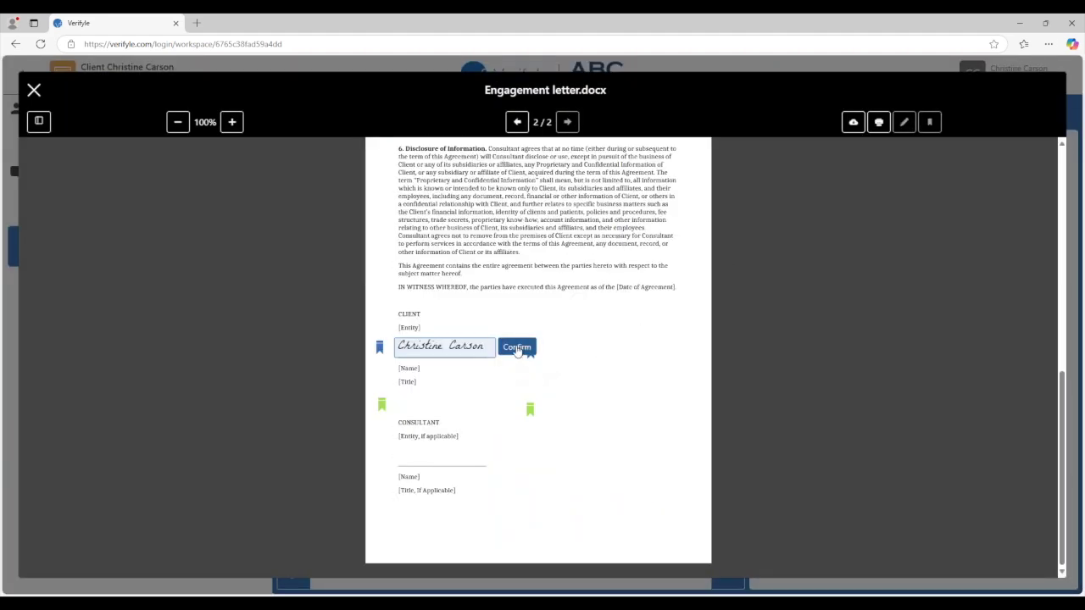
{"action": "left_click", "coordinate": [516, 347]}
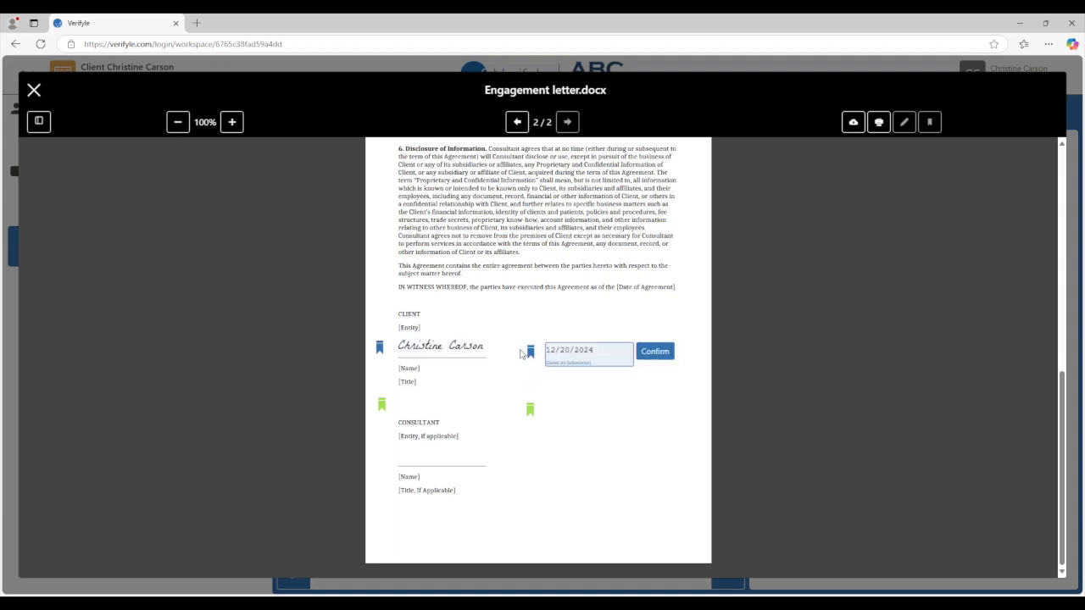
{"action": "left_click", "coordinate": [654, 353]}
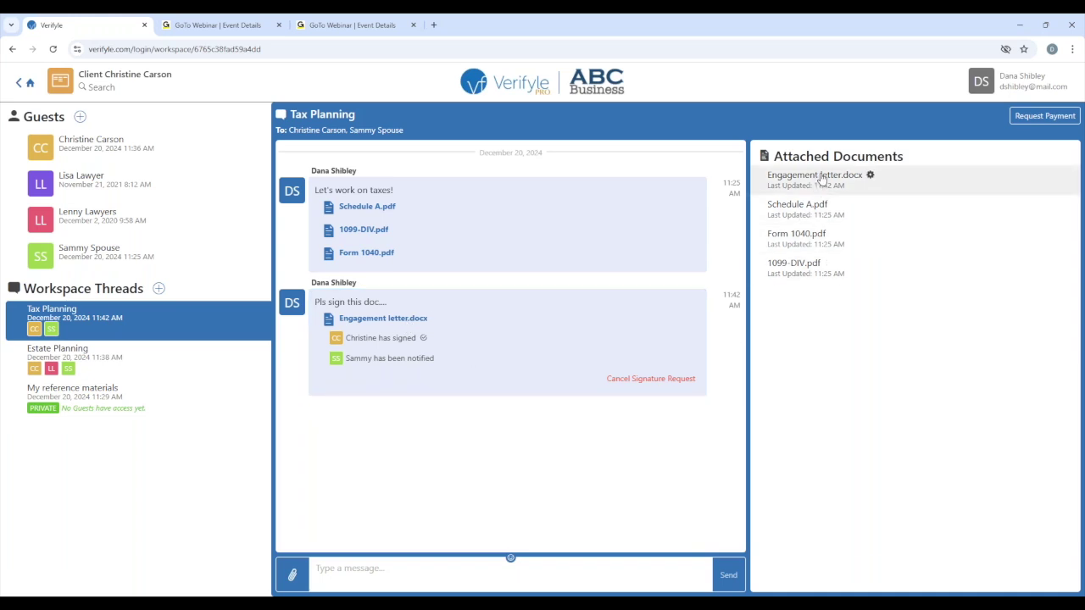
{"action": "mouse_move", "coordinate": [821, 178]}
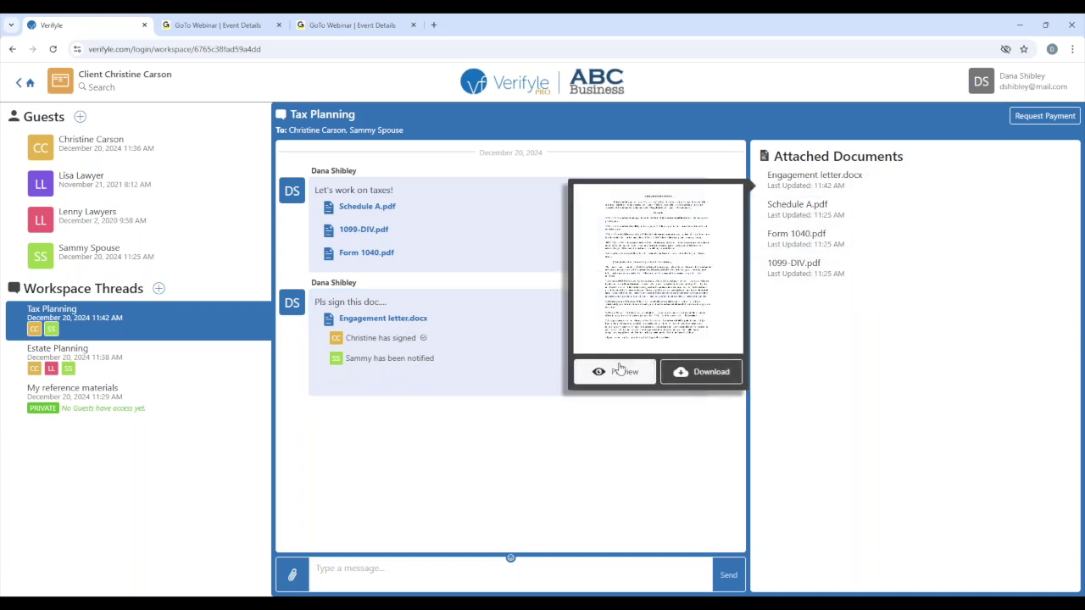
{"action": "left_click", "coordinate": [622, 371]}
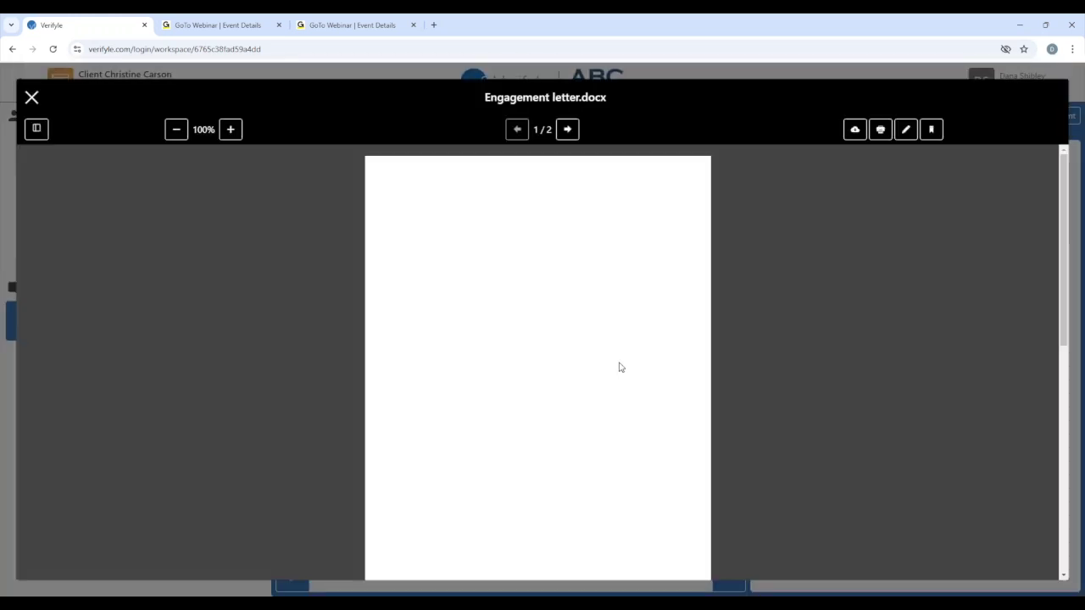
{"action": "left_click", "coordinate": [230, 130]}
{"action": "scroll", "coordinate": [774, 313], "scroll_direction": "down", "scroll_amount": 10}
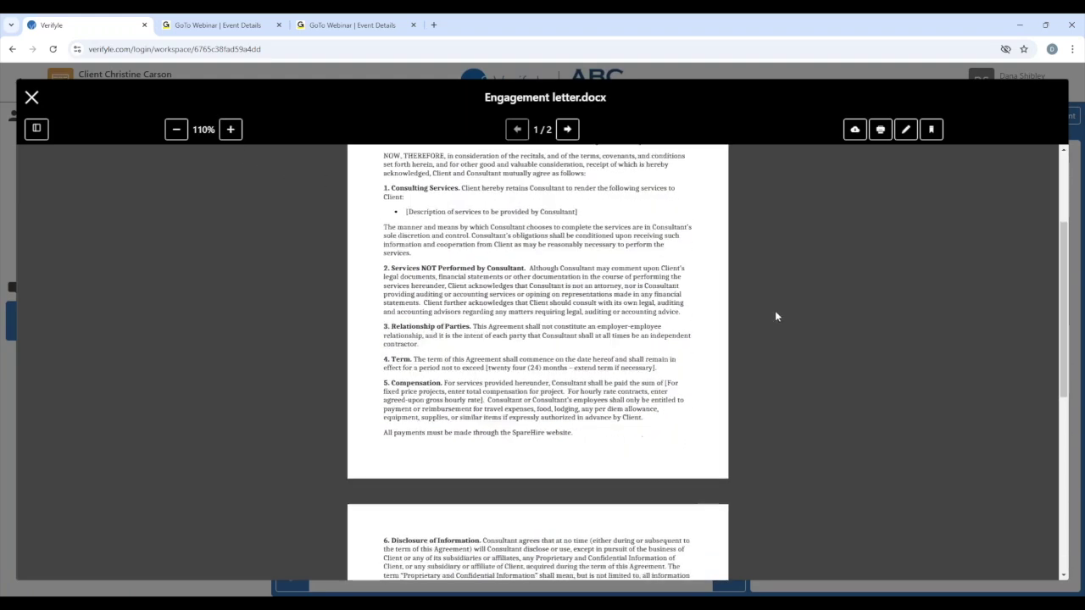
{"action": "scroll", "coordinate": [777, 315], "scroll_direction": "down", "scroll_amount": 2}
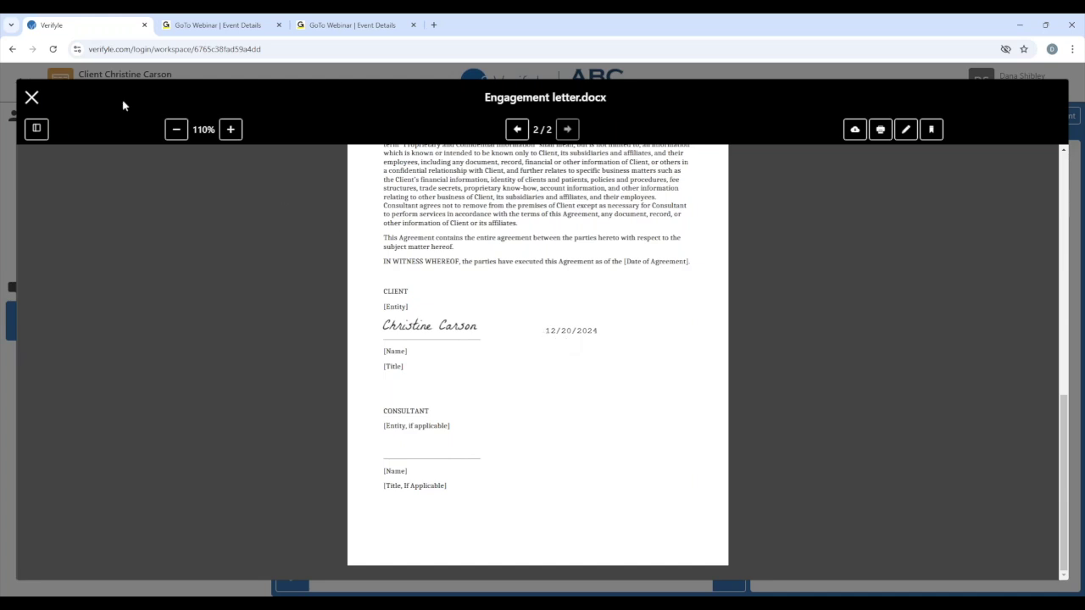
{"action": "left_click", "coordinate": [31, 98]}
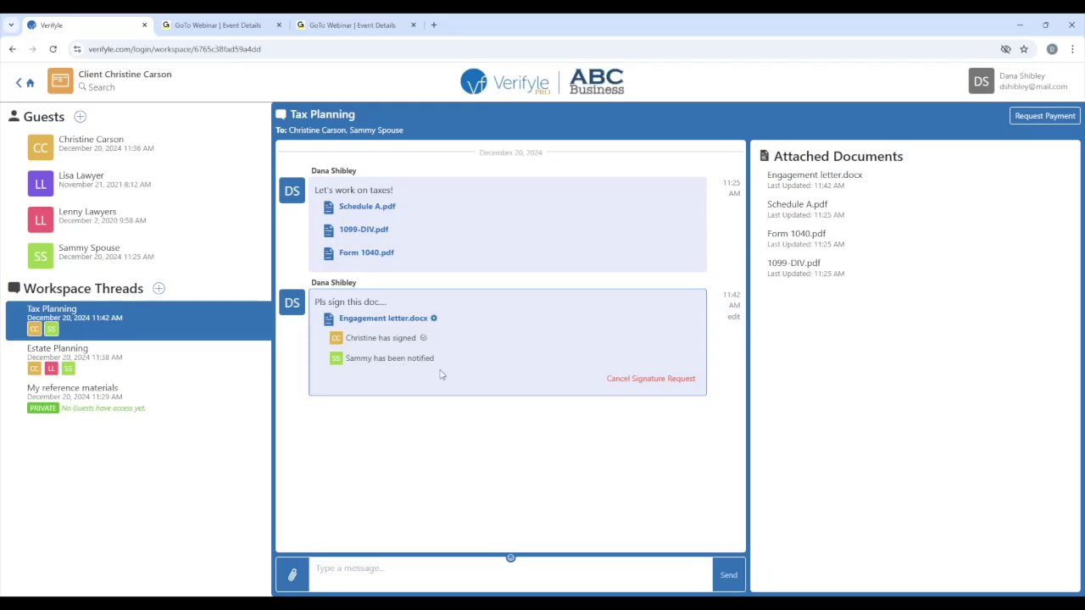
{"action": "left_click", "coordinate": [433, 321]}
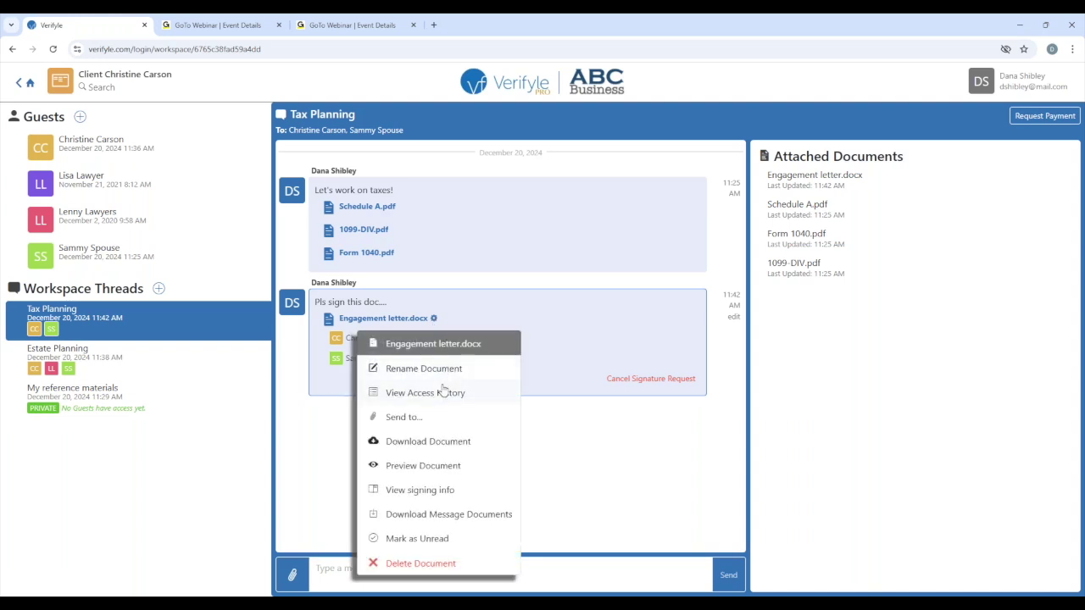
{"action": "left_click", "coordinate": [432, 491]}
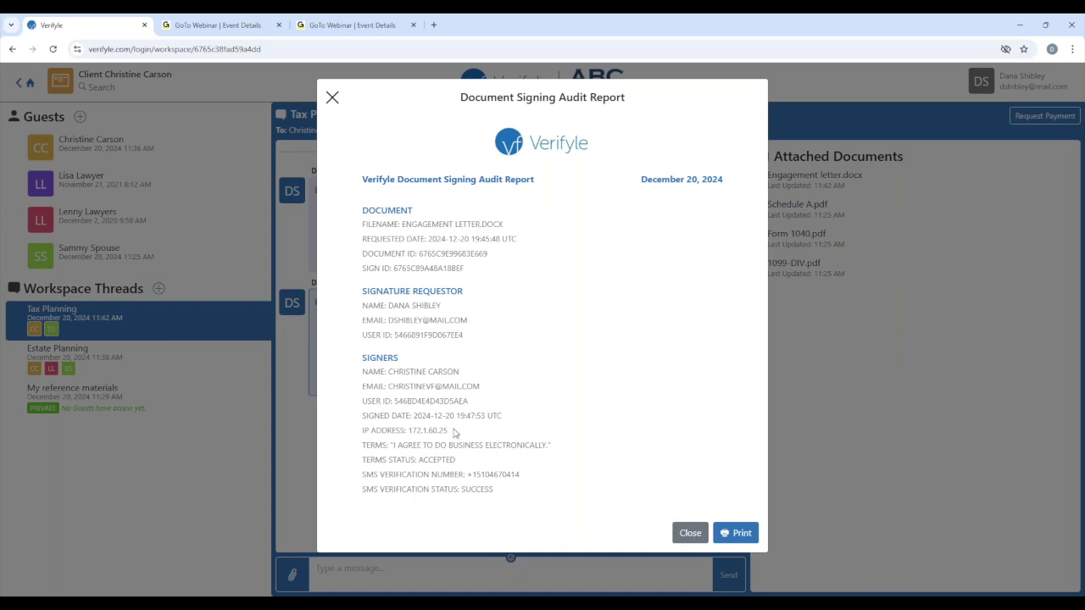
{"action": "left_click_drag", "start_coordinate": [448, 430], "coordinate": [347, 427]}
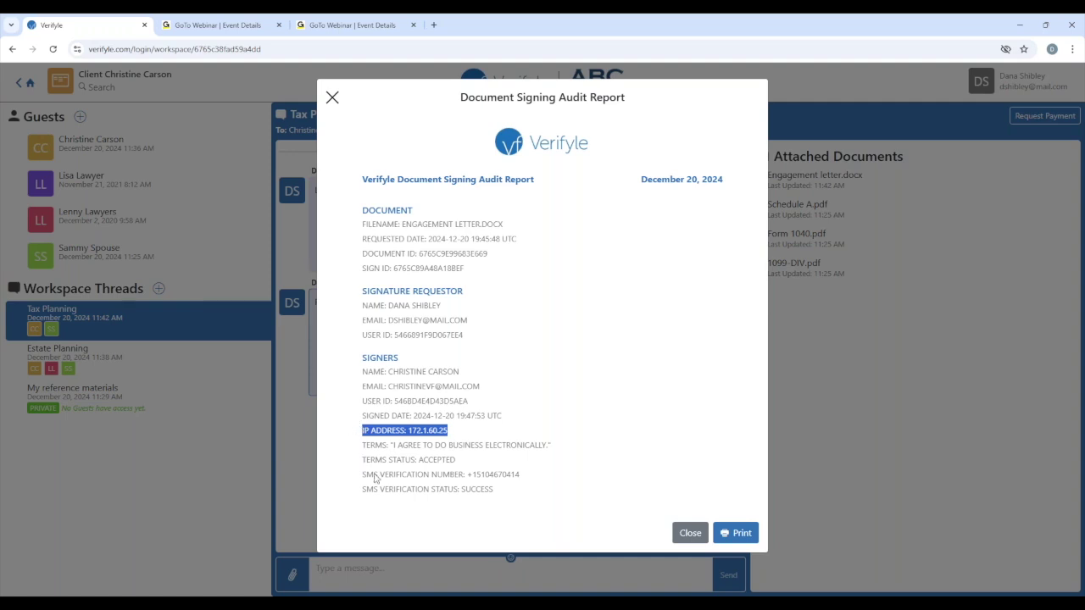
{"action": "left_click", "coordinate": [456, 517]}
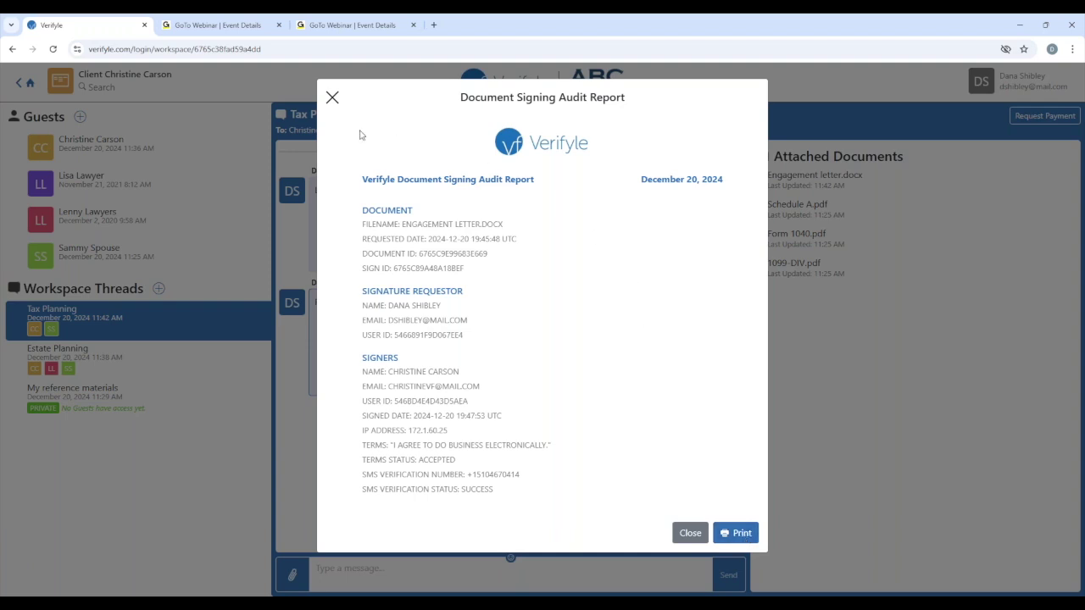
{"action": "left_click", "coordinate": [331, 99]}
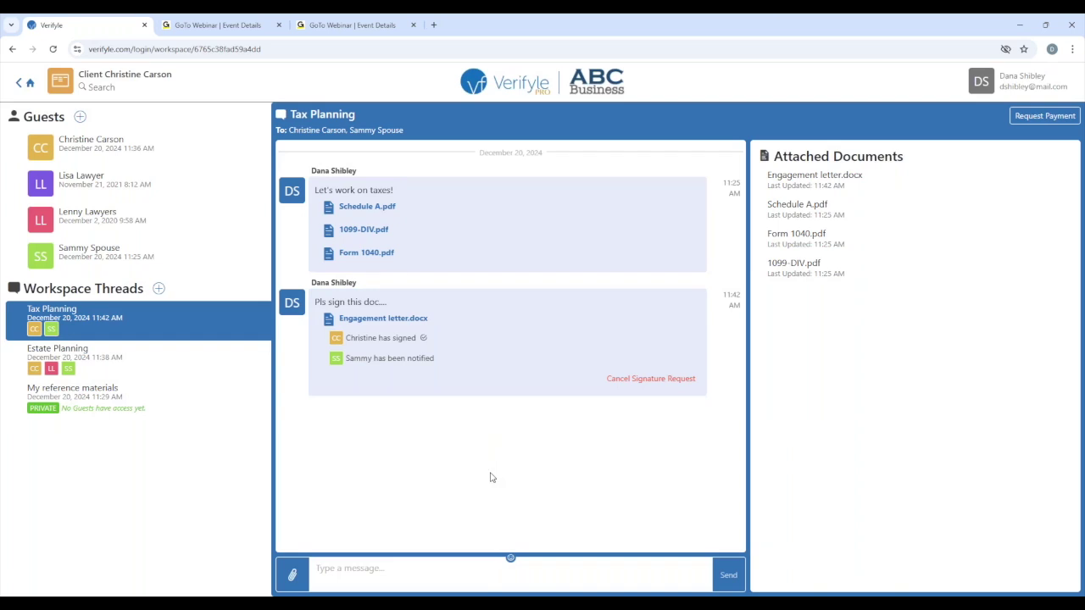
Preview Engagement letter.docx from Attached Documents and open it full-screen.
{"action": "left_click", "coordinate": [851, 183]}
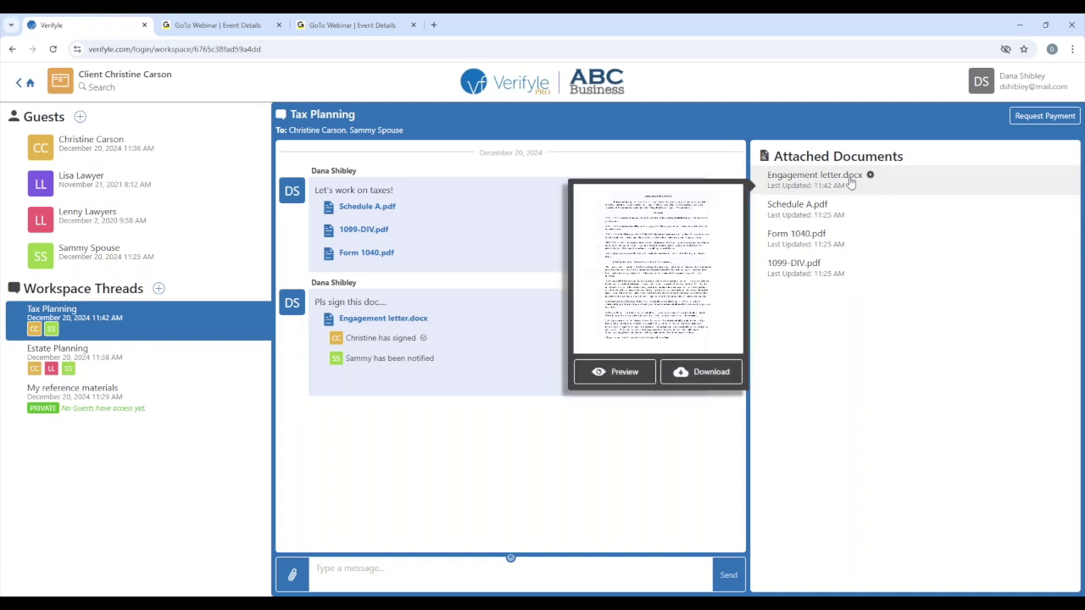
{"action": "left_click", "coordinate": [625, 370]}
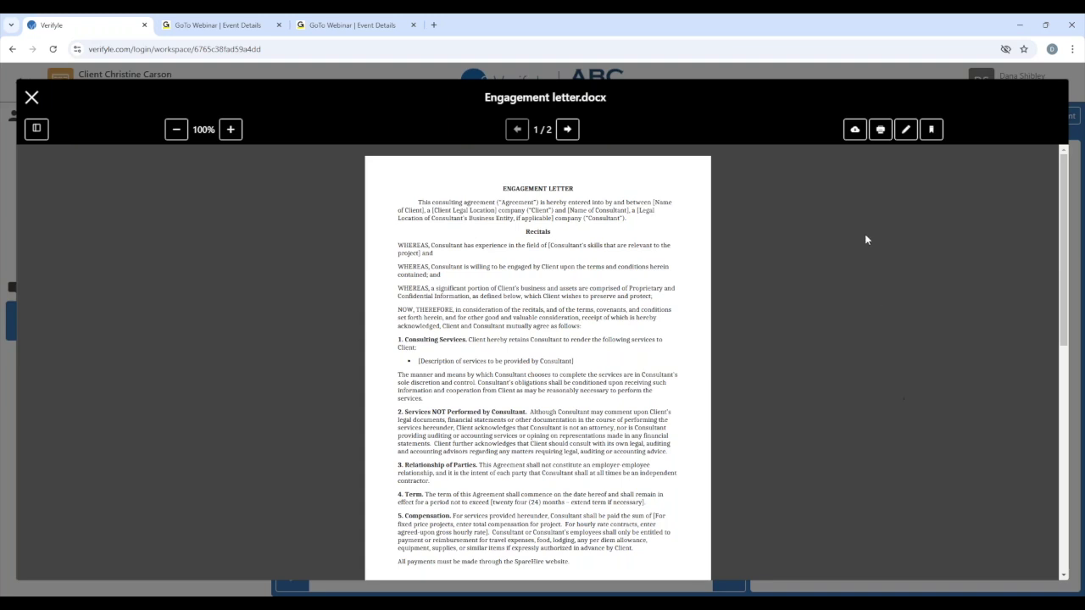
Enter annotation editing, try moving page 2 ahead of page 1, and show page 1.
{"action": "left_click", "coordinate": [905, 129]}
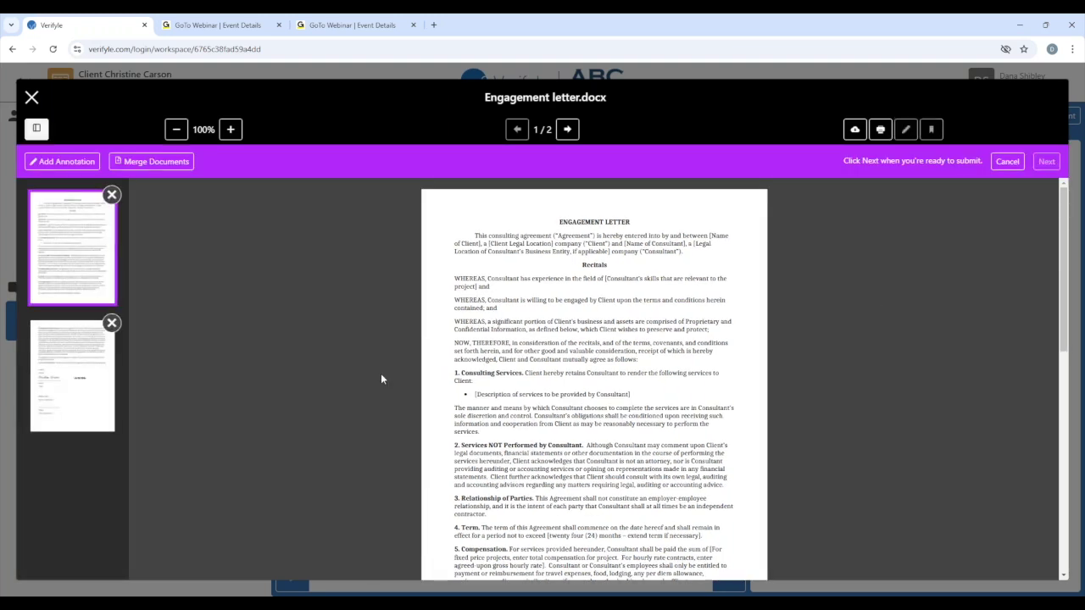
{"action": "mouse_move", "coordinate": [85, 360]}
{"action": "left_mouse_down"}
{"action": "mouse_move", "coordinate": [85, 239]}
{"action": "mouse_move", "coordinate": [96, 244]}
{"action": "left_mouse_up"}
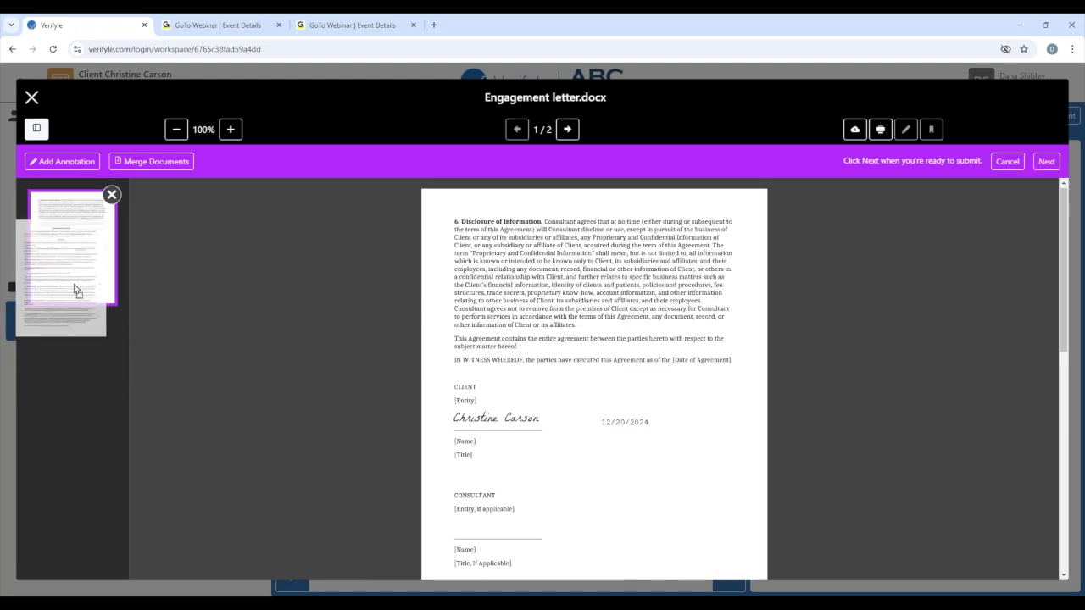
{"action": "left_click", "coordinate": [83, 256]}
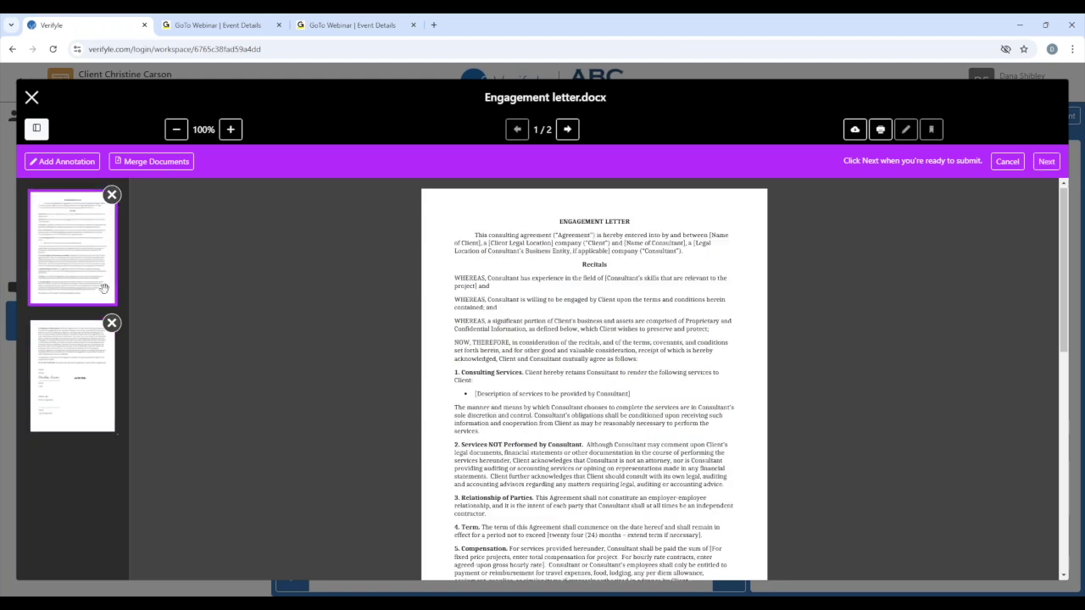
Add an 'ANNOTATION' text in Courier size 24, move it top-left, then delete it.
{"action": "left_click", "coordinate": [80, 163]}
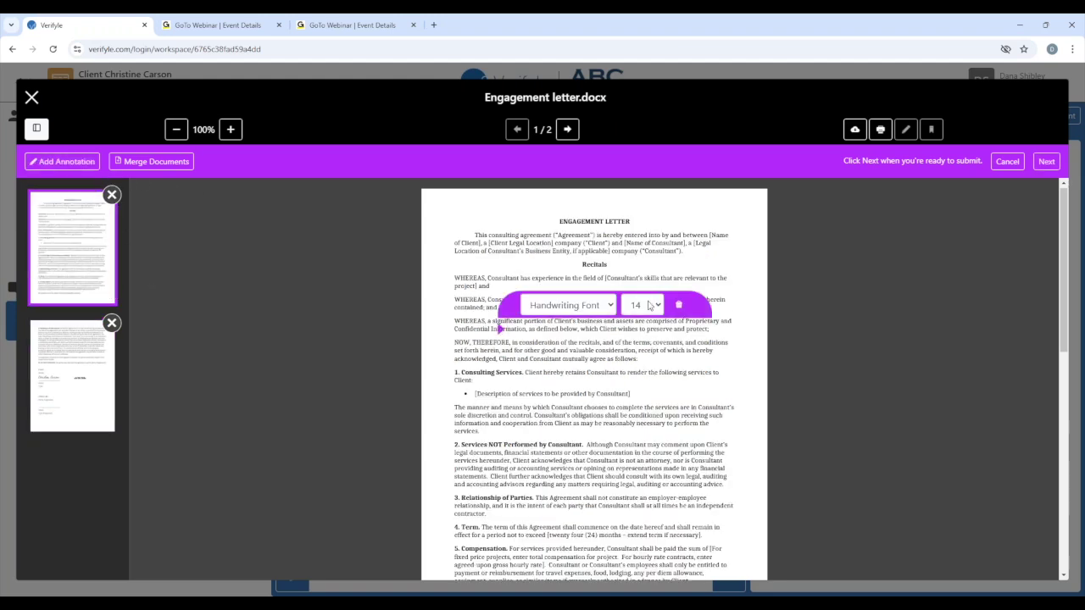
{"action": "left_click", "coordinate": [644, 305]}
{"action": "left_click", "coordinate": [644, 453]}
{"action": "left_click", "coordinate": [609, 305]}
{"action": "left_click", "coordinate": [592, 373]}
{"action": "type", "text": "ANNOTA"}
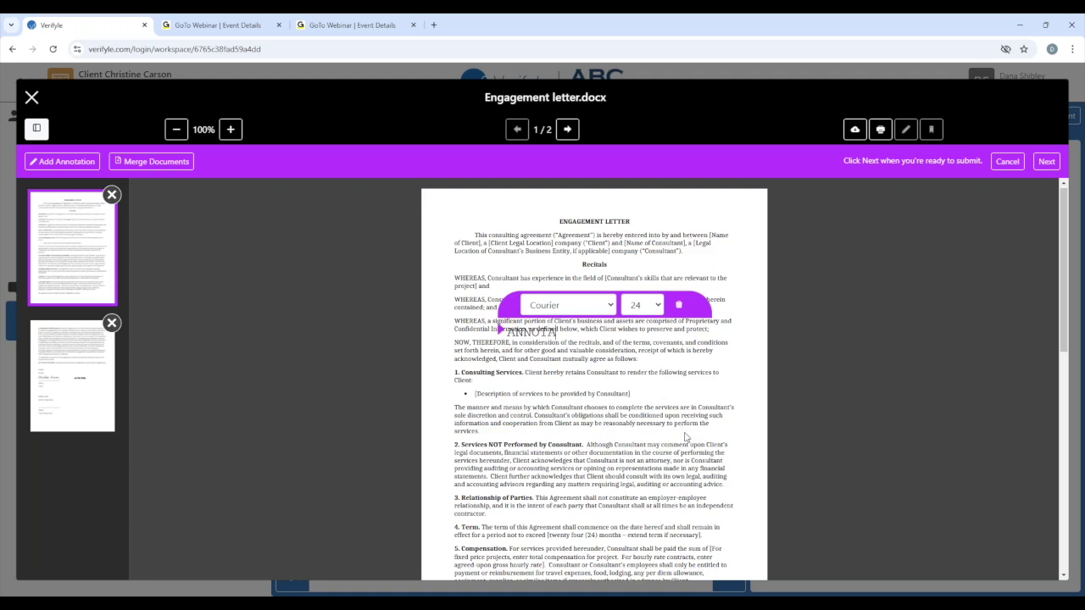
{"action": "type", "text": "TION!!!"}
{"action": "left_click_drag", "start_coordinate": [696, 307], "coordinate": [641, 198]}
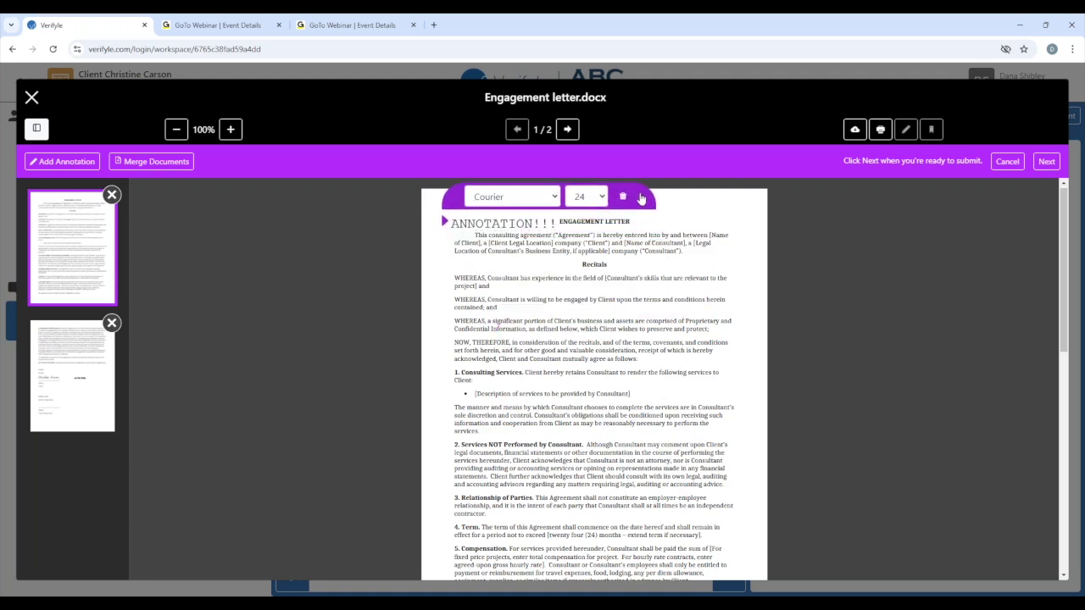
{"action": "left_click", "coordinate": [622, 197]}
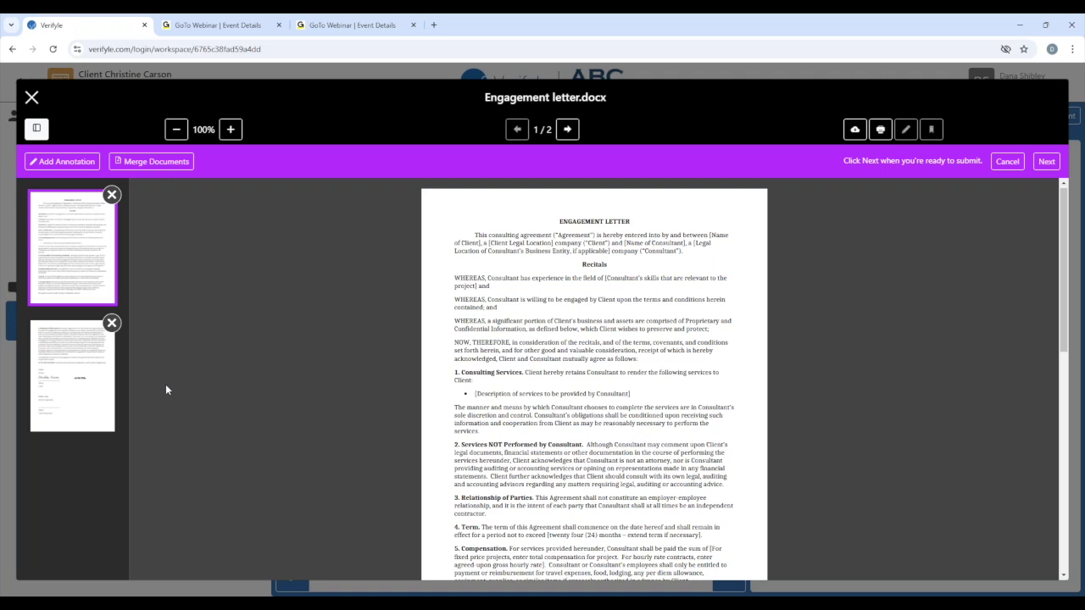
Close the letter viewer and confirm discarding the unsaved edits.
{"action": "left_click", "coordinate": [32, 98]}
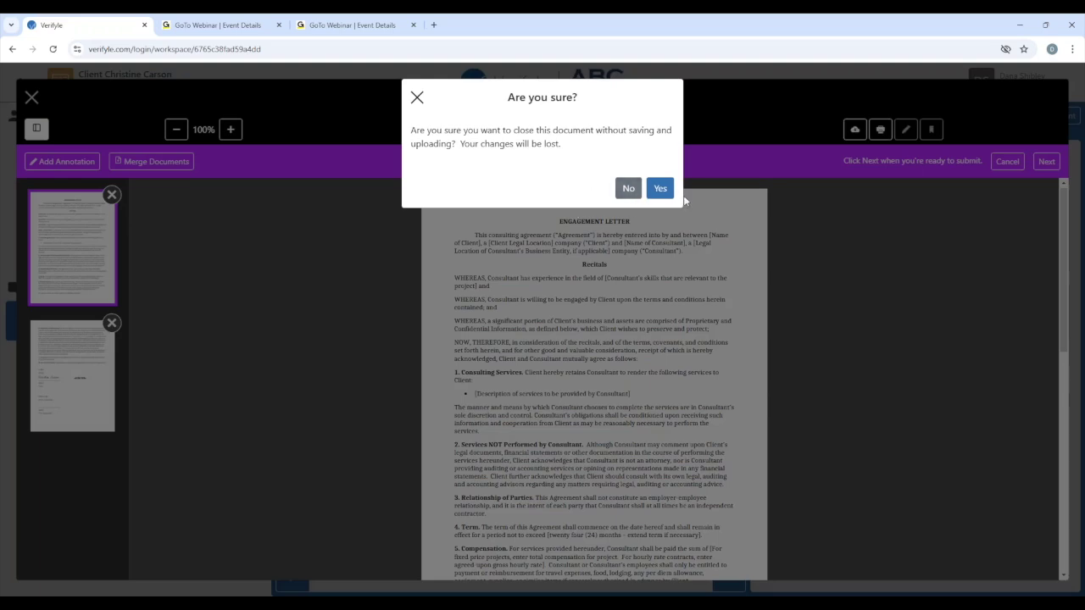
{"action": "left_click", "coordinate": [661, 188]}
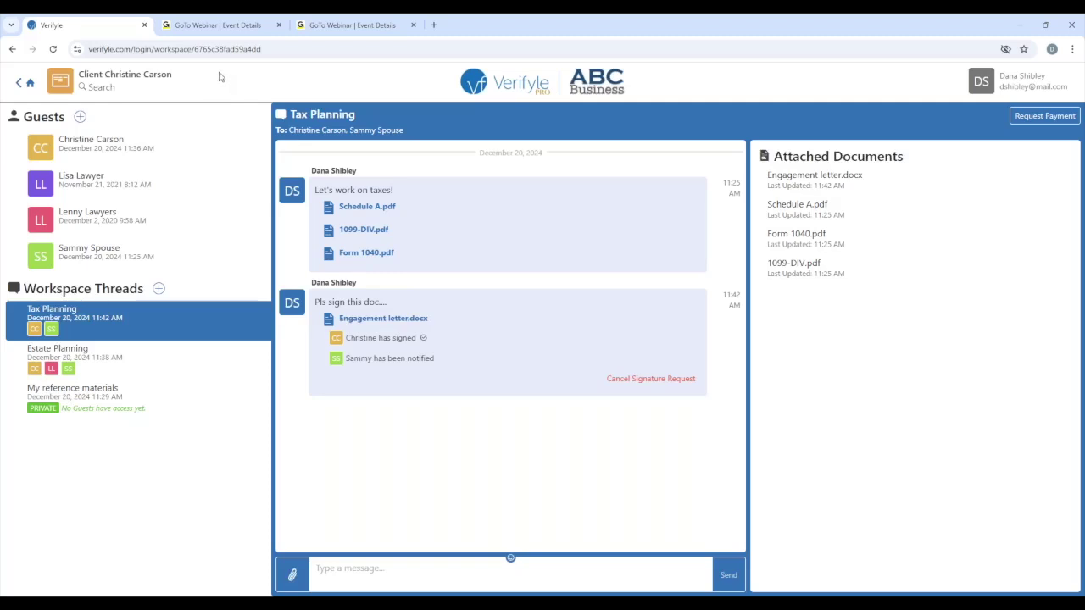
Select and clear the client workspace name while reviewing the Tax Planning thread's documents.
{"action": "left_click_drag", "start_coordinate": [178, 75], "coordinate": [80, 72]}
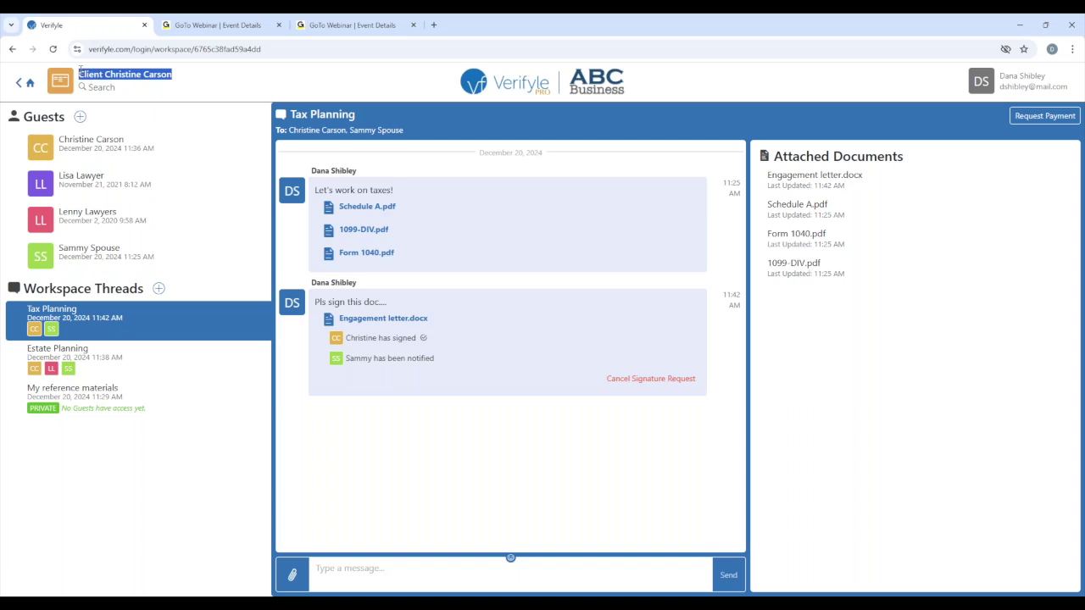
{"action": "left_click", "coordinate": [230, 91]}
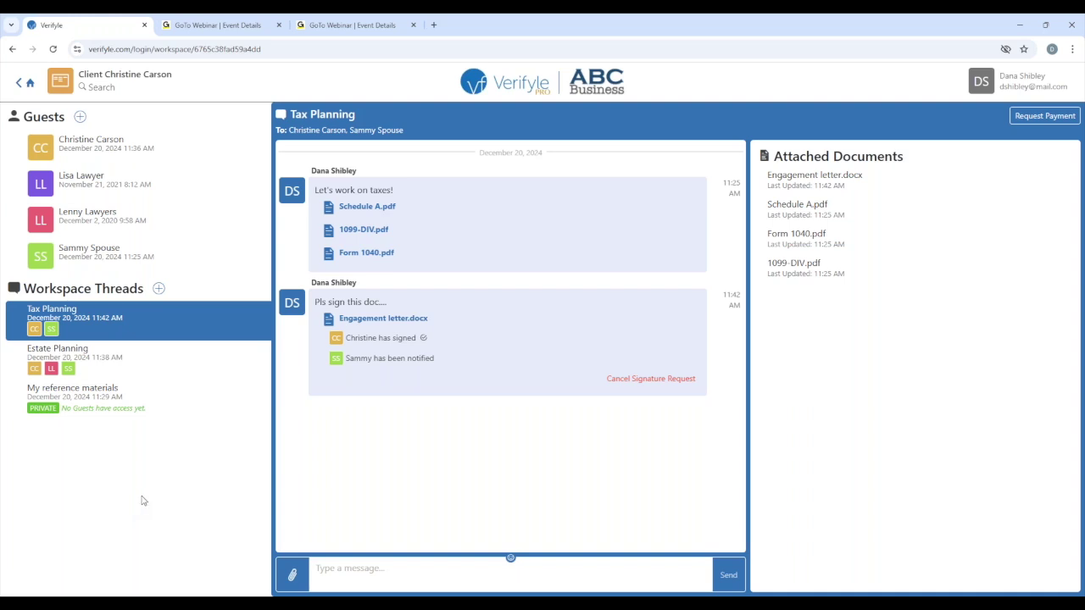
{"action": "mouse_move", "coordinate": [136, 254]}
{"action": "mouse_move", "coordinate": [848, 180]}
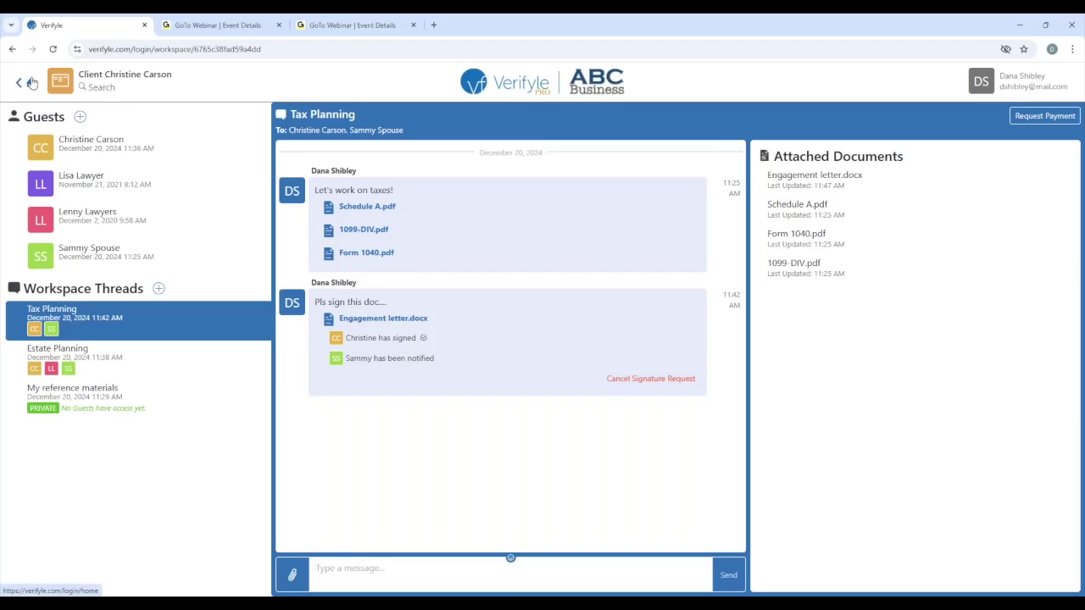
Return to the Workspaces list and open the family workspace updated Nov 11, 2024.
{"action": "left_click", "coordinate": [31, 82]}
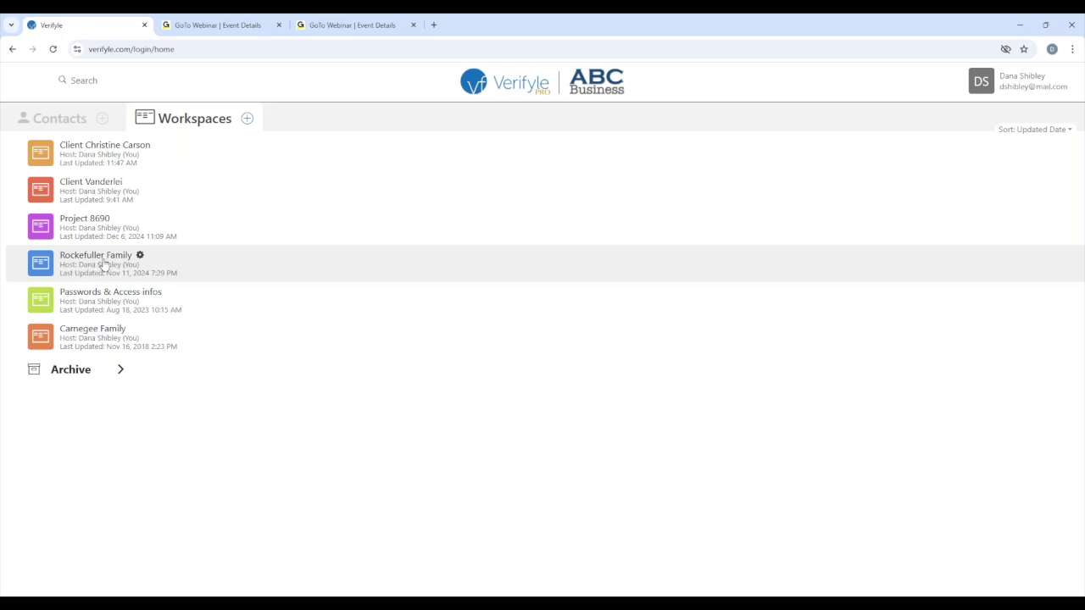
{"action": "left_click", "coordinate": [103, 263]}
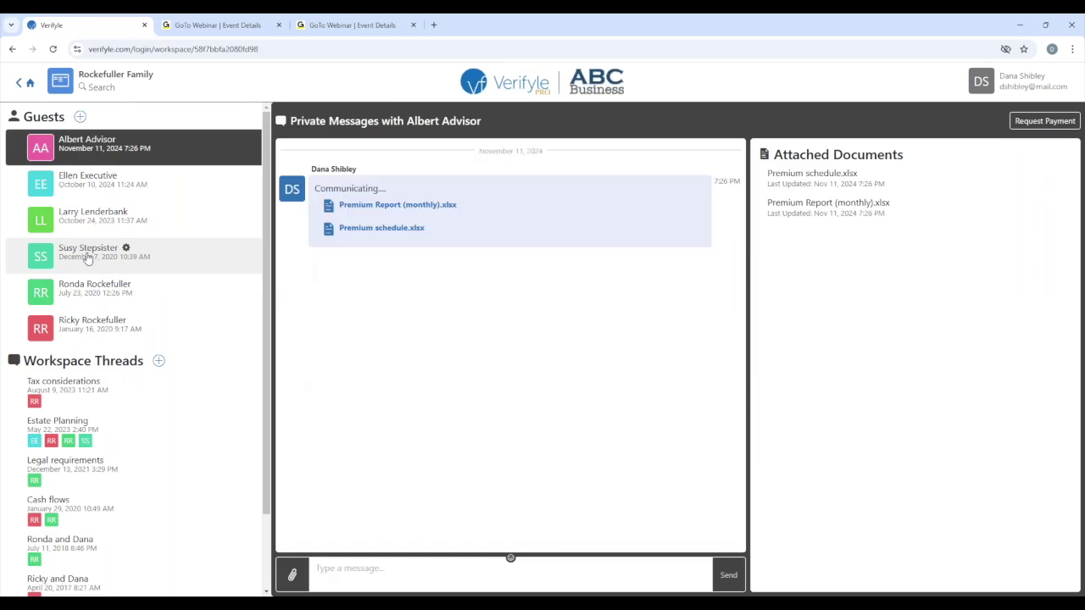
View private messages with the last guest, then switch to the Estate Planning thread.
{"action": "left_click", "coordinate": [100, 329]}
{"action": "left_click_drag", "start_coordinate": [163, 80], "coordinate": [76, 75]}
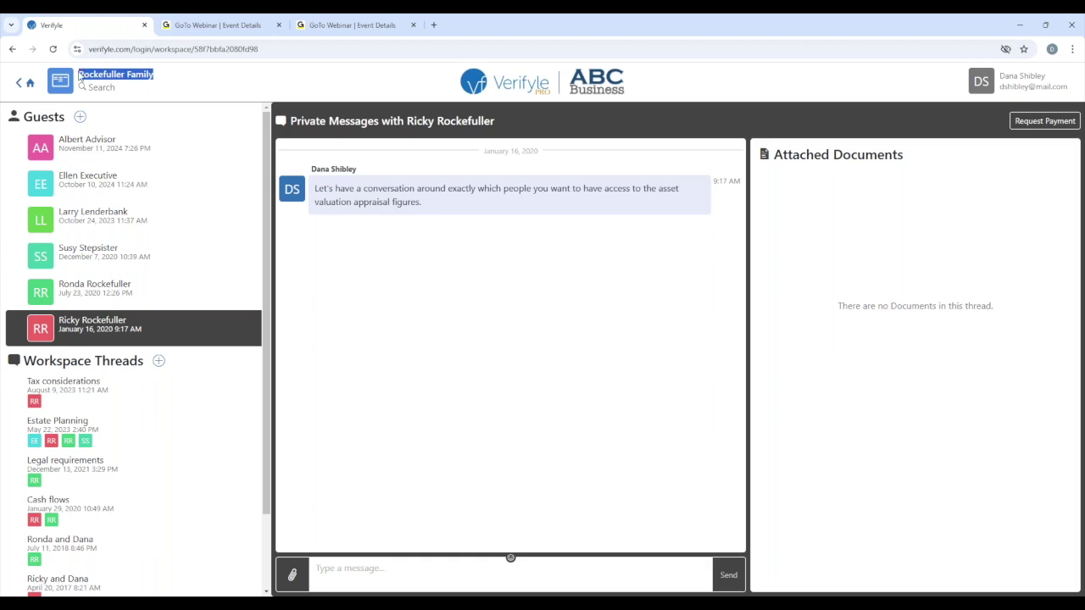
{"action": "left_click", "coordinate": [209, 89]}
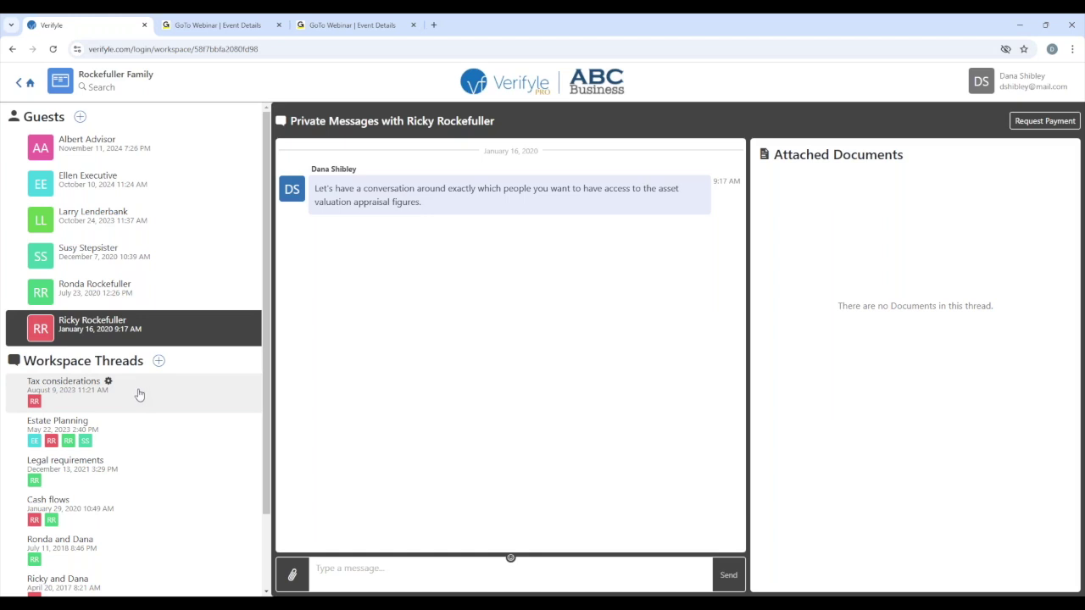
{"action": "left_click", "coordinate": [124, 438]}
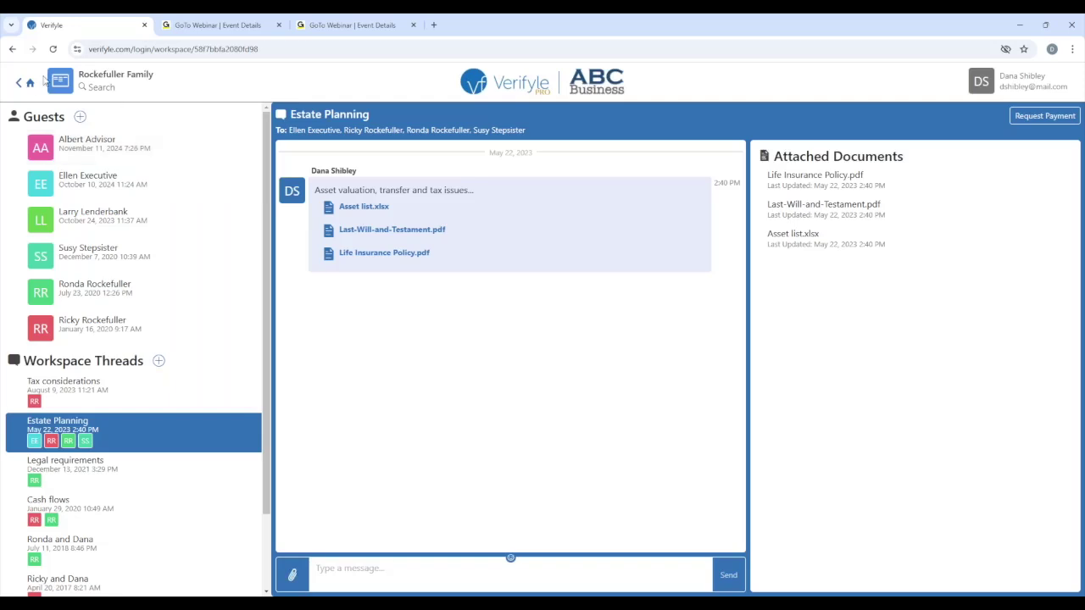
Return to the home page and switch from the workspaces to the Contacts list.
{"action": "left_click", "coordinate": [30, 83]}
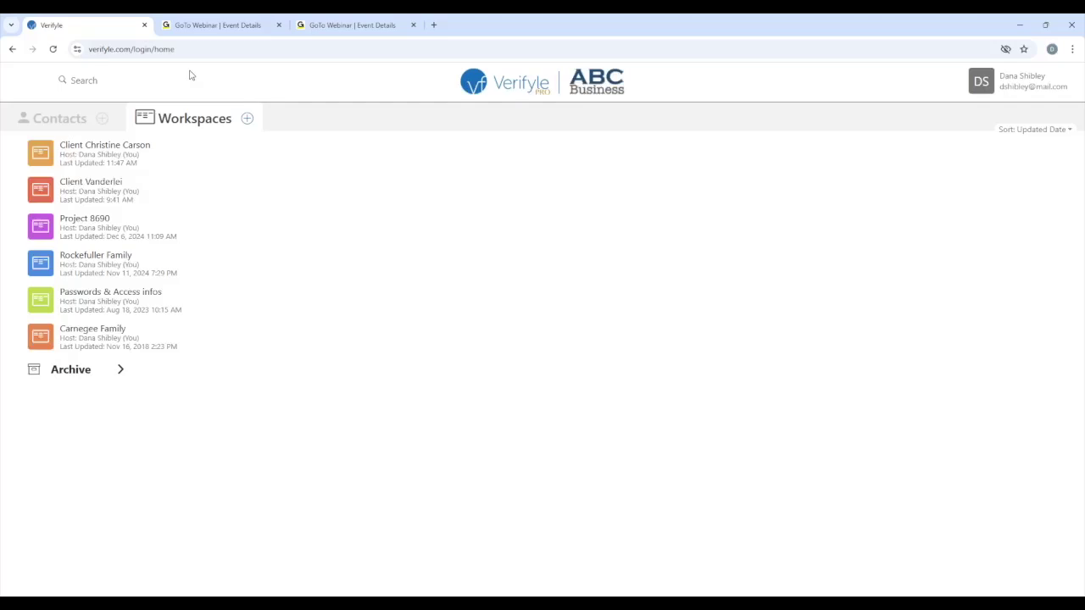
{"action": "left_click", "coordinate": [55, 118]}
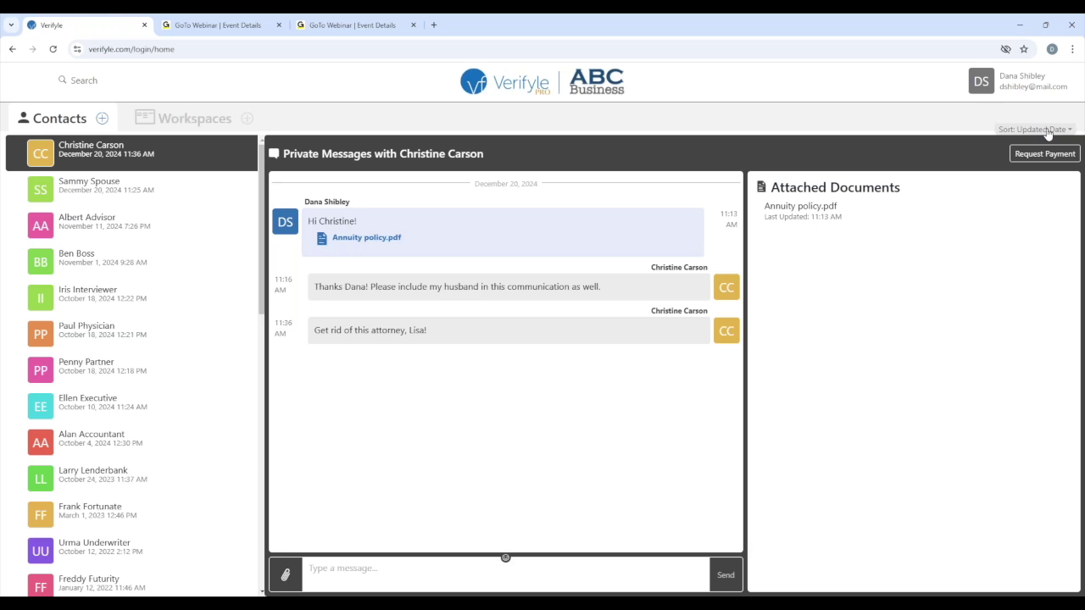
Sort the contacts by First Name, then by Last Name.
{"action": "left_click", "coordinate": [1048, 130]}
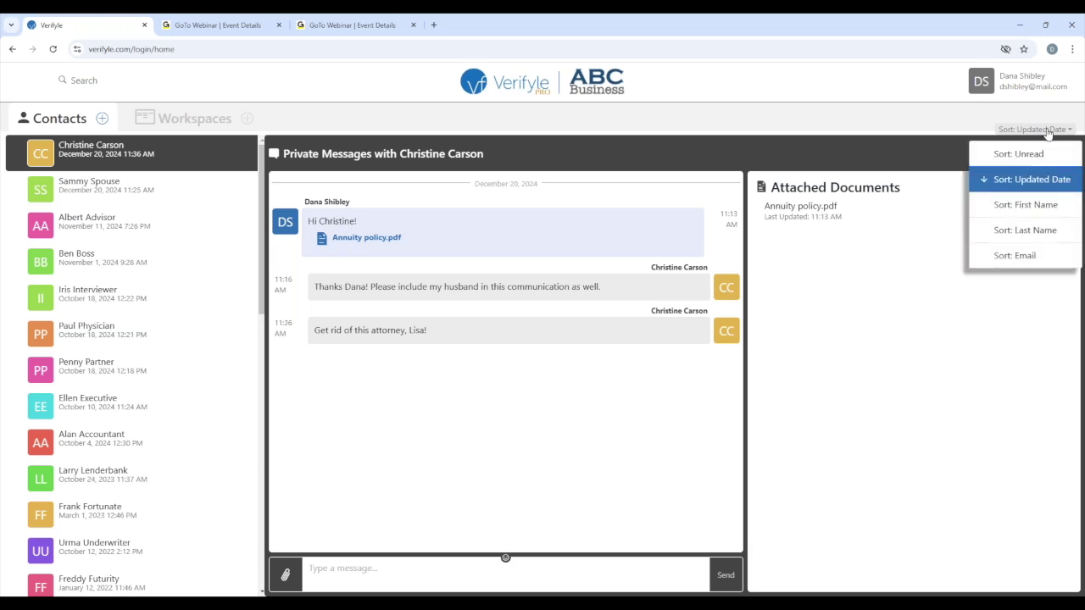
{"action": "left_click", "coordinate": [1013, 207]}
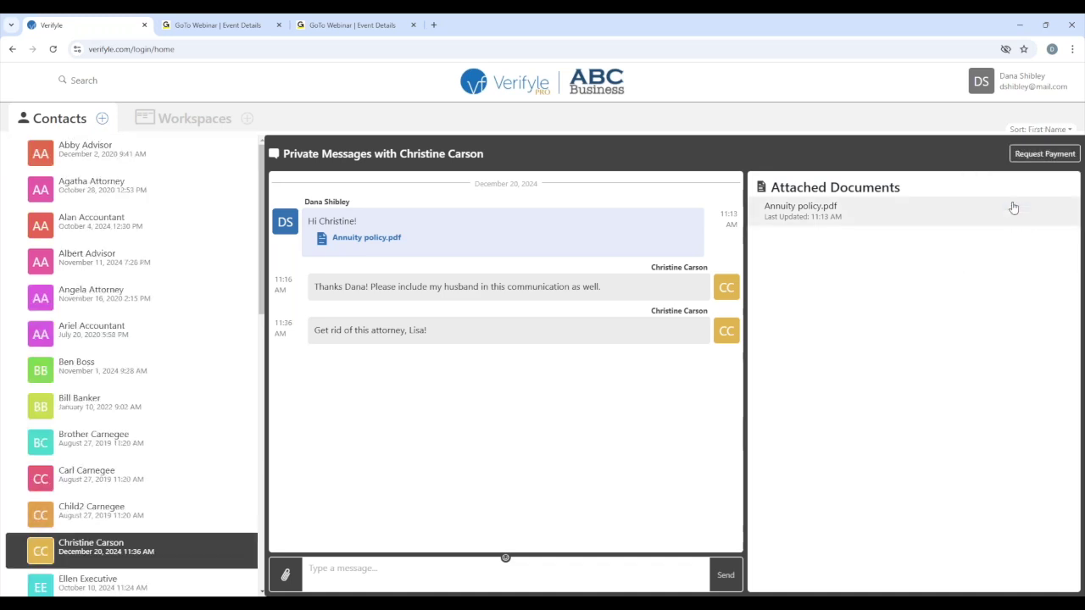
{"action": "left_click", "coordinate": [1027, 129]}
{"action": "left_click", "coordinate": [1030, 228]}
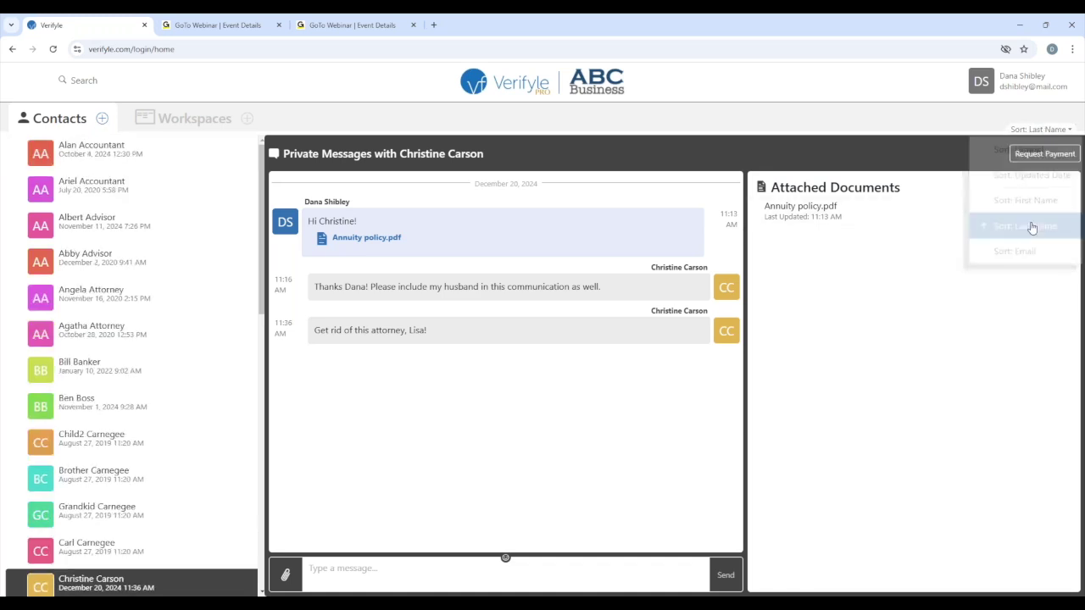
Restore Updated Date sorting for contacts and go back to the Workspaces list.
{"action": "left_click", "coordinate": [1029, 131]}
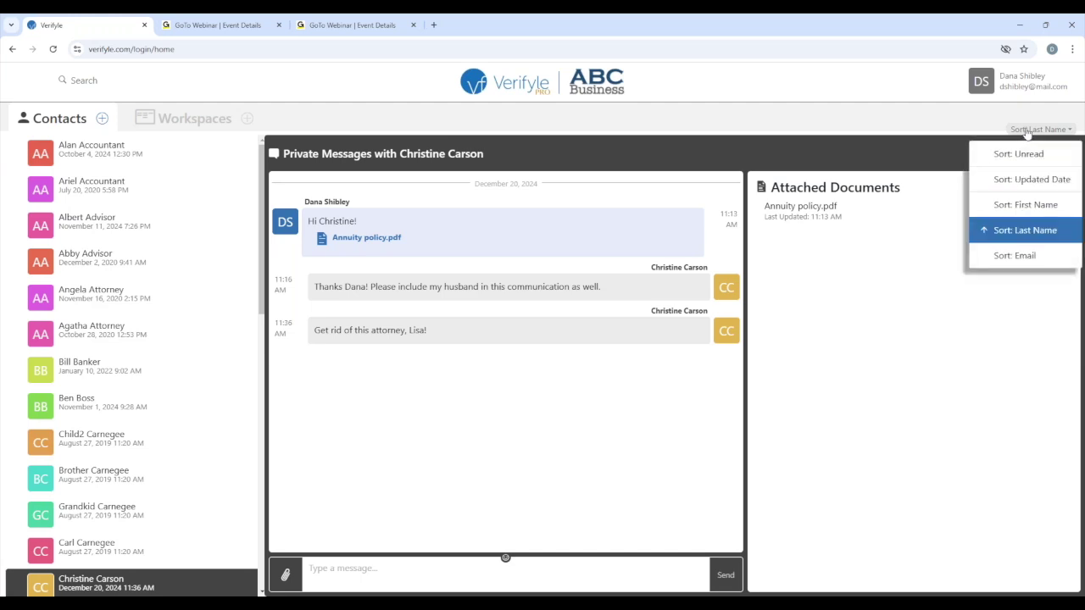
{"action": "left_click", "coordinate": [985, 180]}
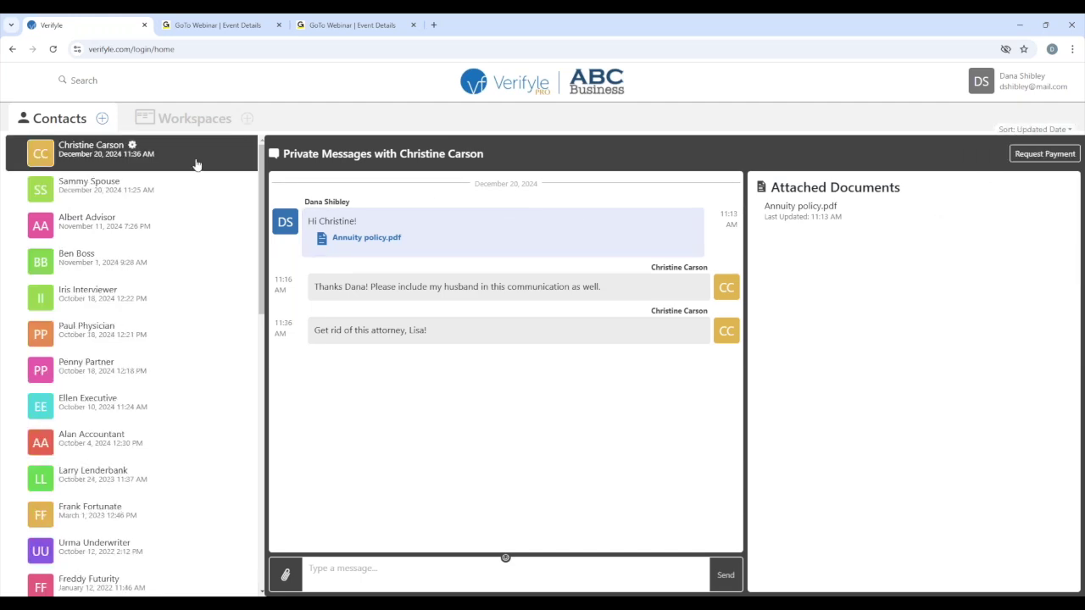
{"action": "left_click_drag", "start_coordinate": [185, 118], "coordinate": [191, 120]}
{"action": "left_click", "coordinate": [212, 123]}
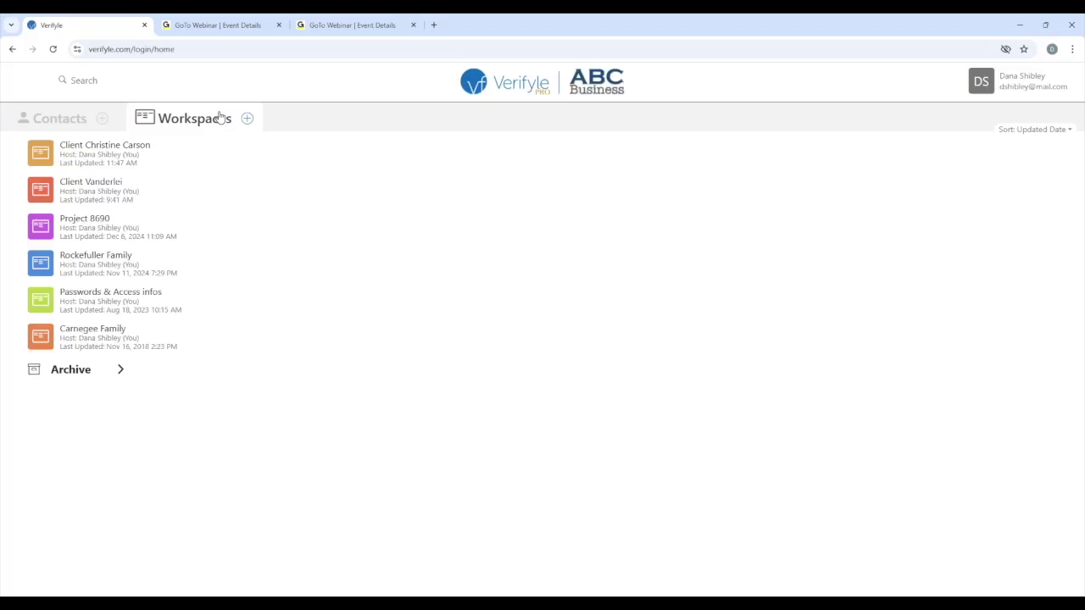
View the fourth, fifth and sixth contacts' private threads, then bring up the Add Contact form.
{"action": "left_click", "coordinate": [59, 118]}
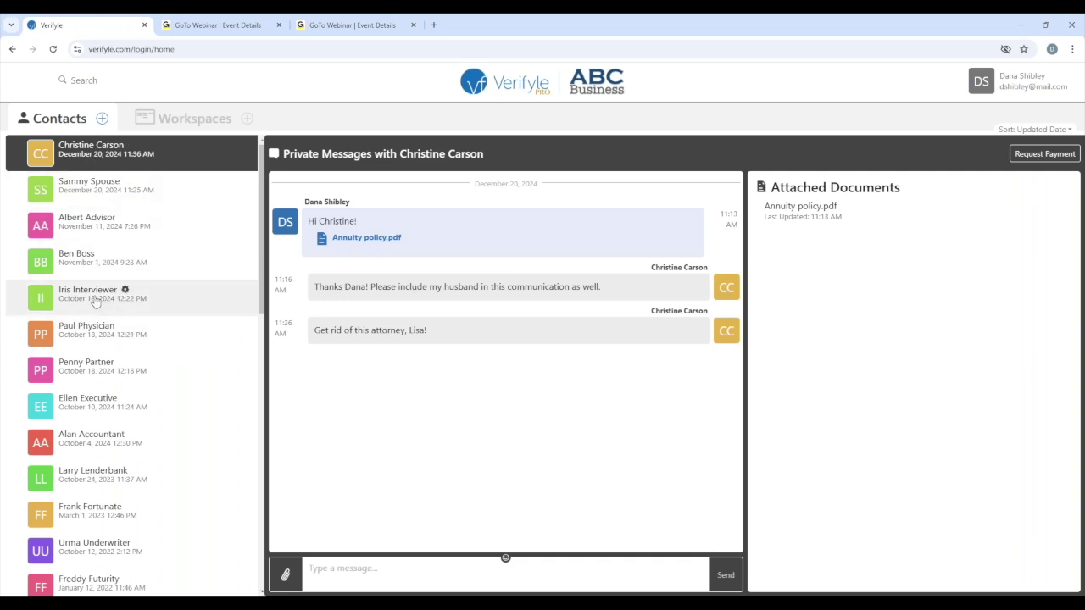
{"action": "left_click", "coordinate": [91, 263]}
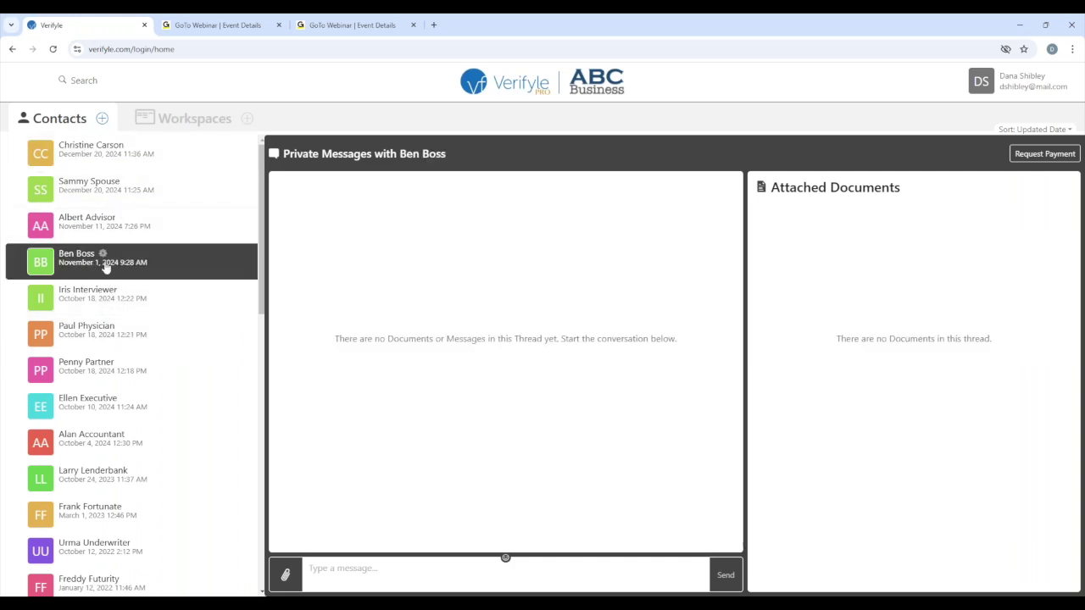
{"action": "left_click", "coordinate": [71, 301]}
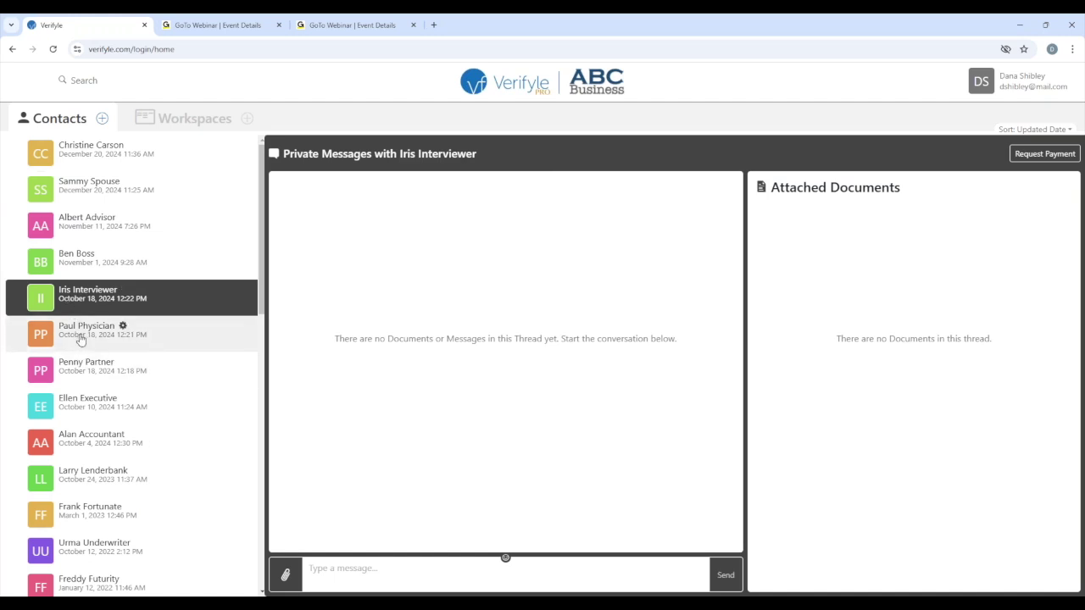
{"action": "left_click", "coordinate": [80, 336]}
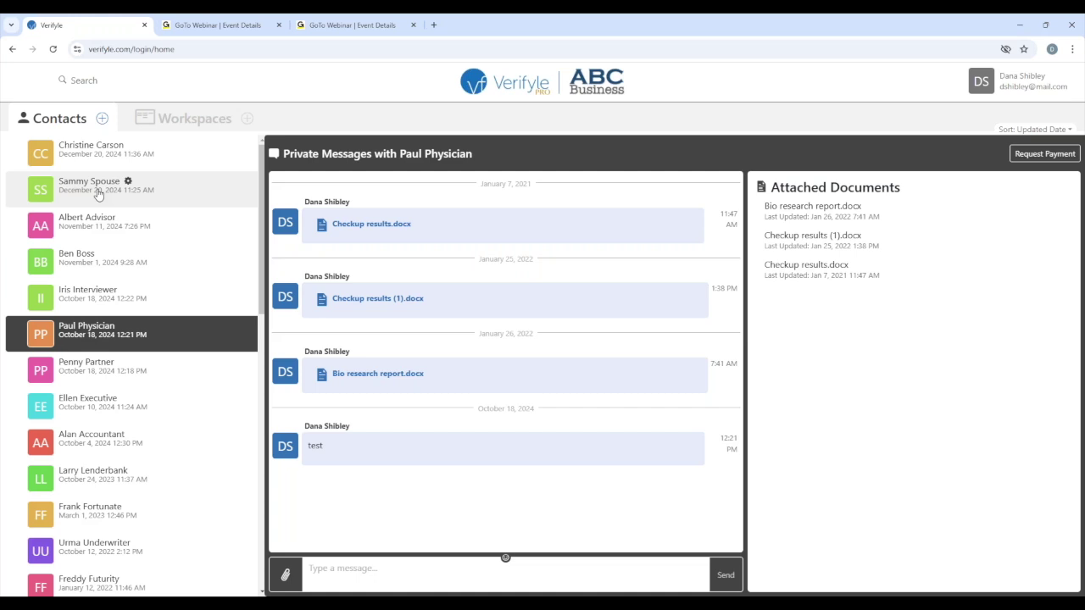
{"action": "left_click", "coordinate": [102, 119]}
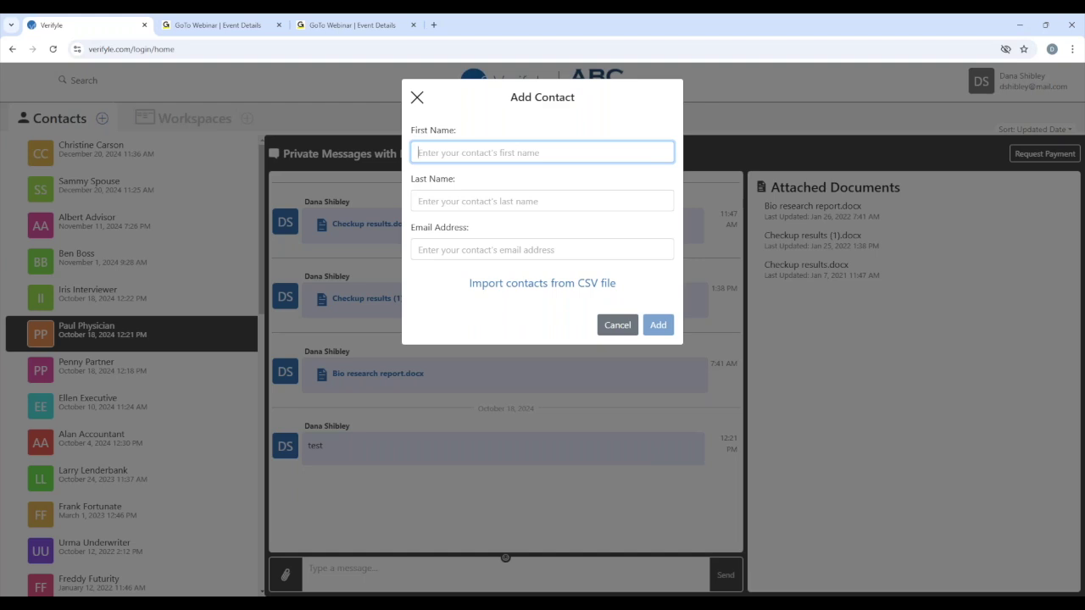
{"action": "left_click", "coordinate": [416, 98]}
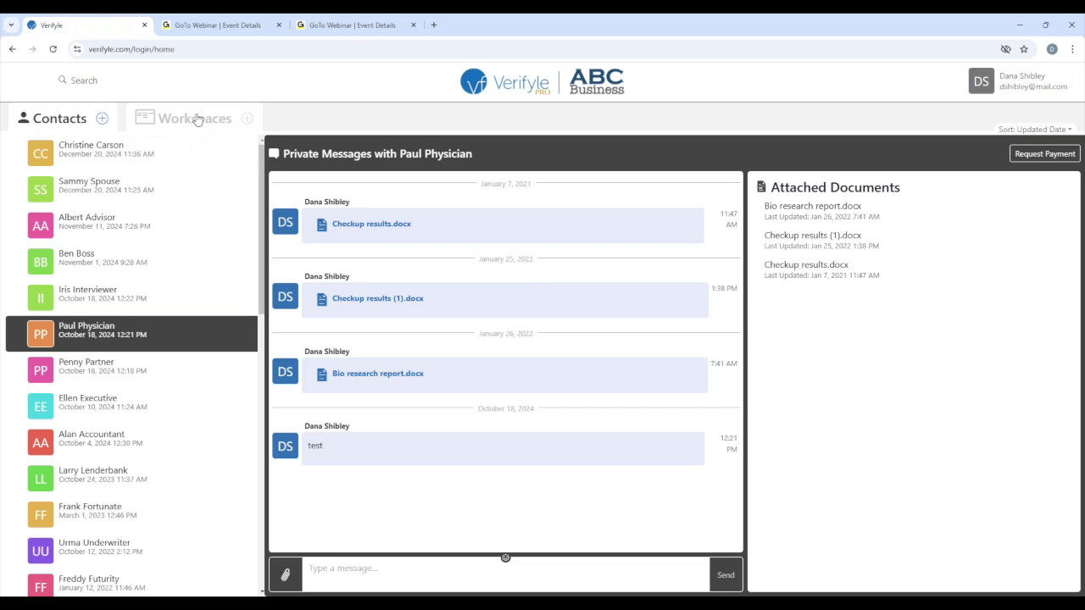
{"action": "left_click", "coordinate": [103, 120]}
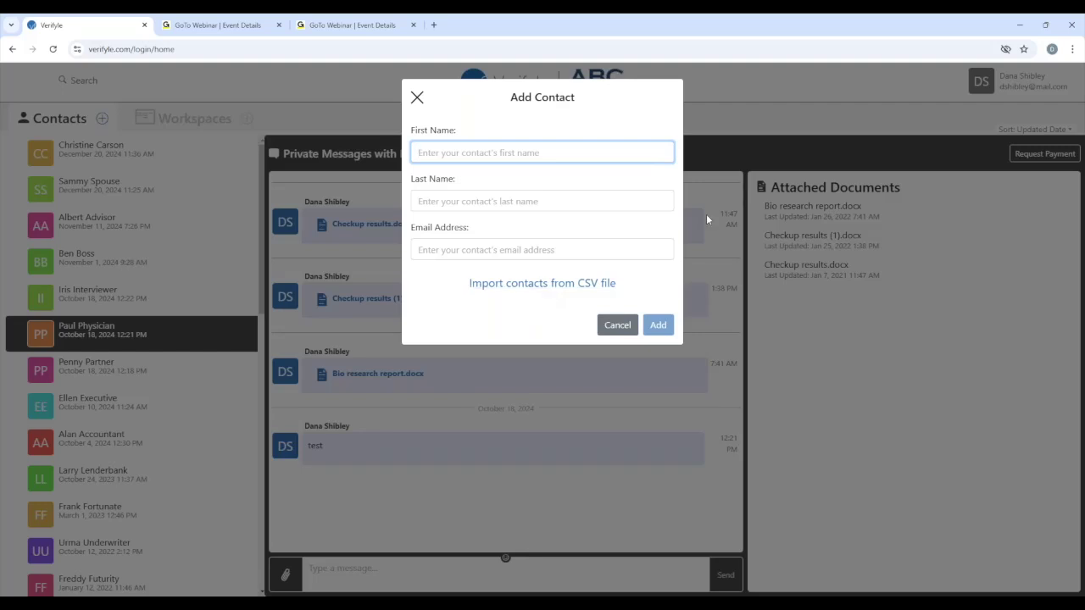
{"action": "left_click", "coordinate": [417, 99]}
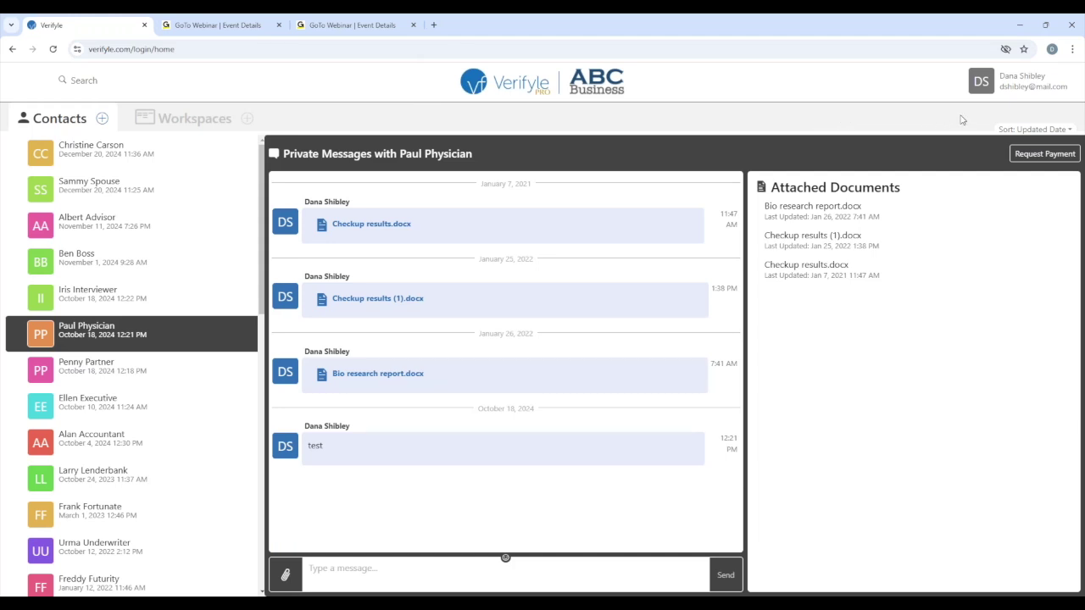
Choose Account Settings from the account-name menu at top right to reach General Settings.
{"action": "left_click", "coordinate": [1023, 82]}
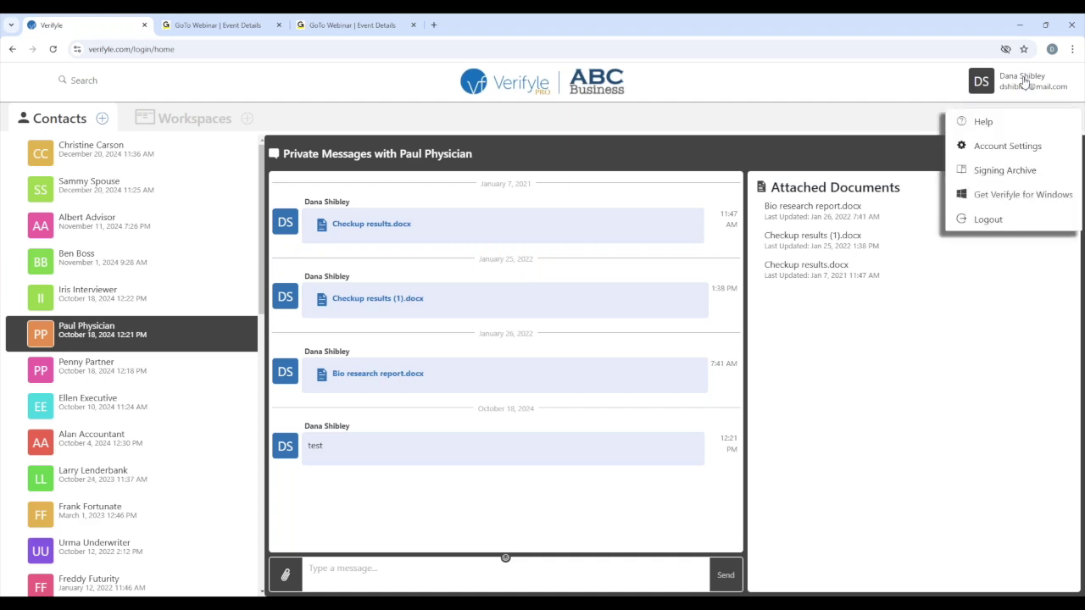
{"action": "left_click", "coordinate": [1012, 144]}
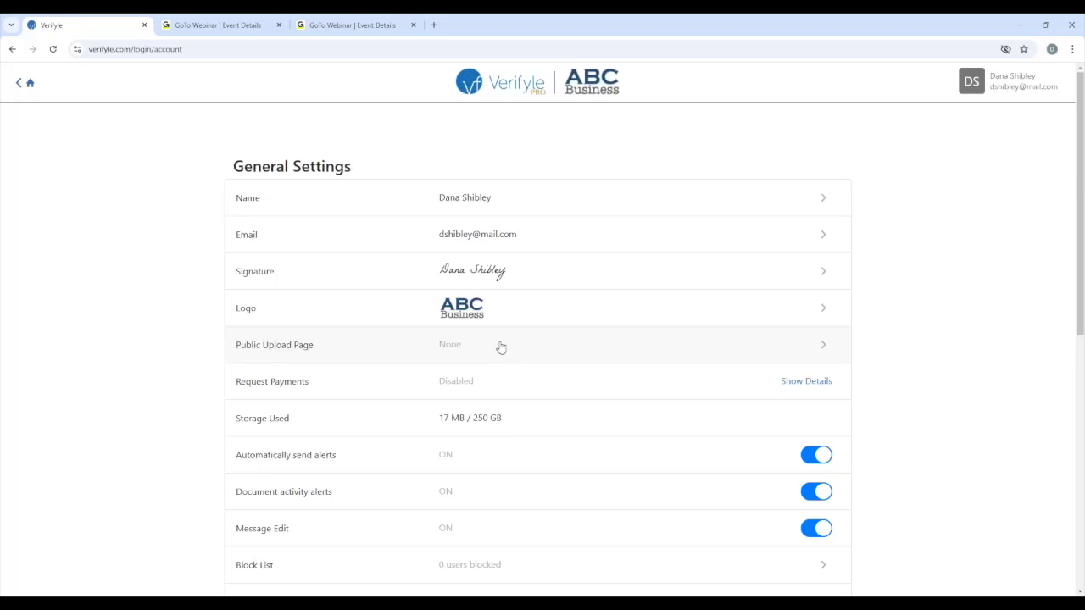
Look over the Public Upload Page and Request Payments details in General Settings.
{"action": "left_click", "coordinate": [579, 346]}
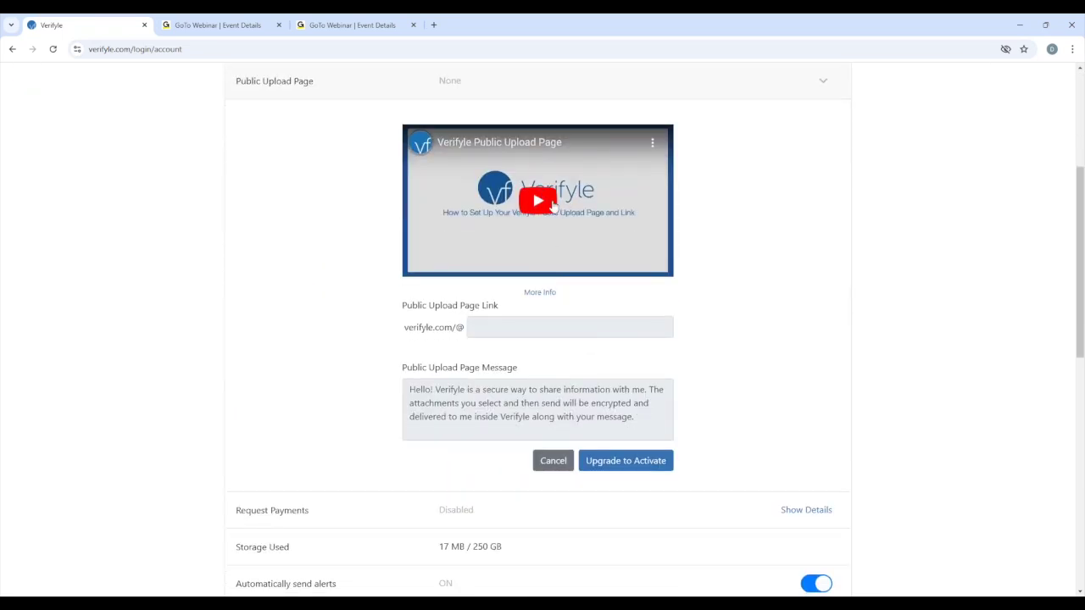
{"action": "left_click", "coordinate": [821, 82]}
{"action": "scroll", "coordinate": [133, 226], "scroll_direction": "up", "scroll_amount": 2}
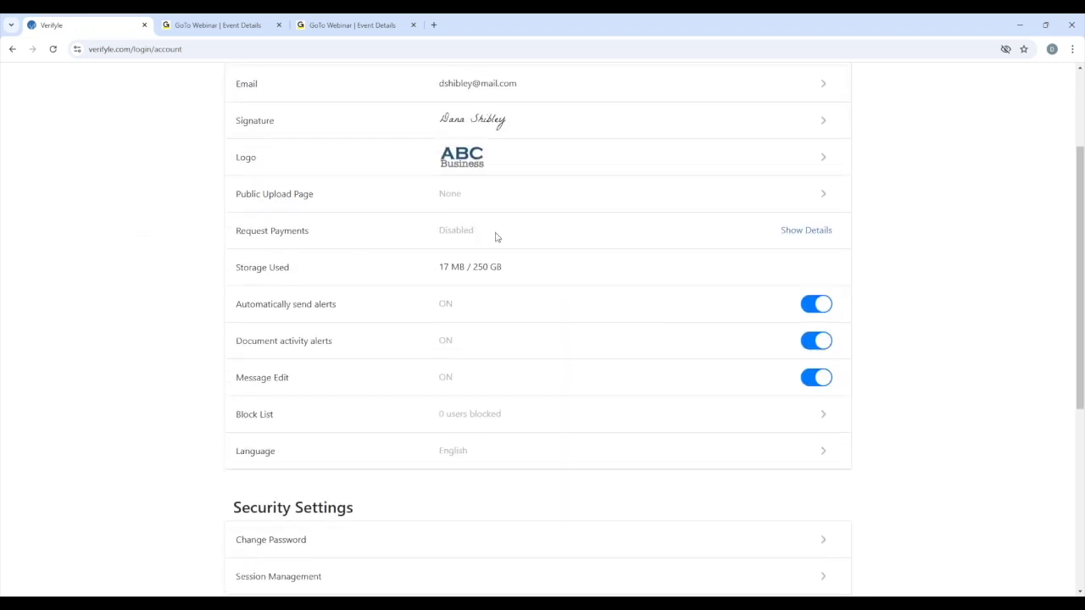
{"action": "left_click", "coordinate": [788, 233]}
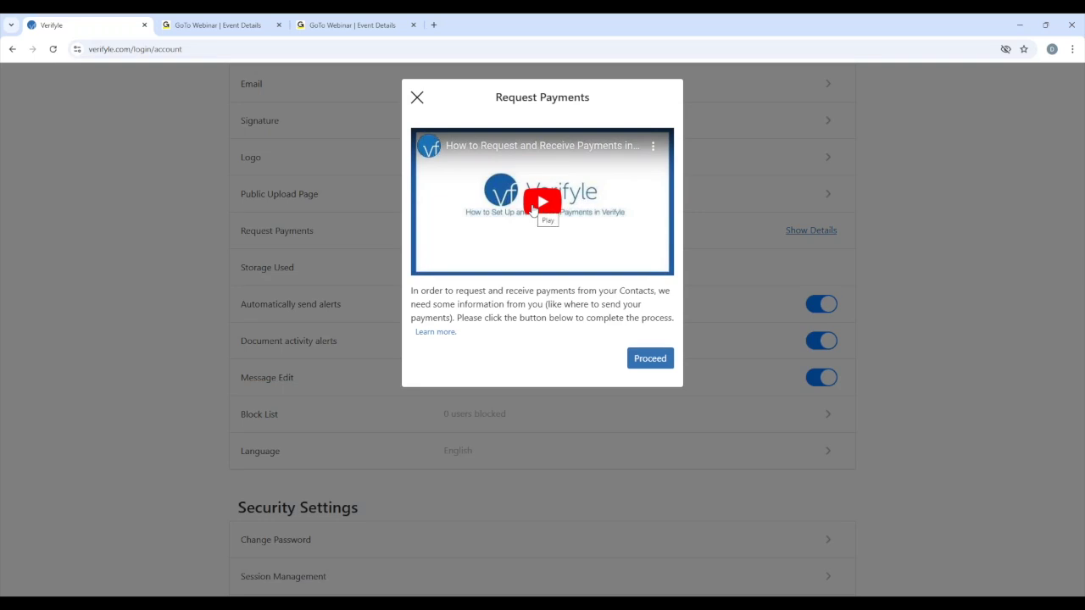
{"action": "left_click", "coordinate": [417, 97]}
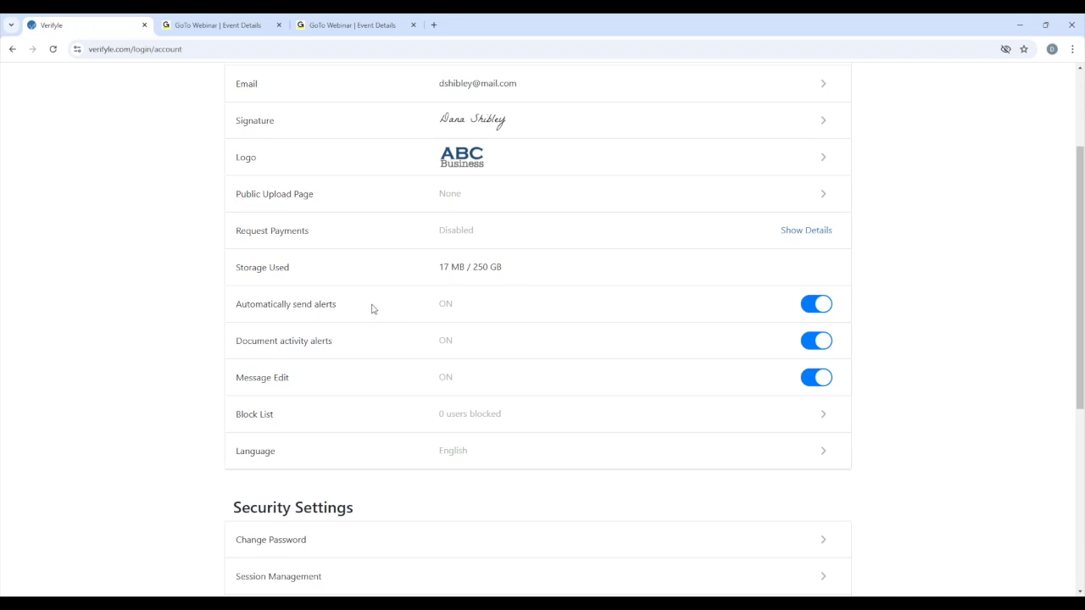
{"action": "scroll", "coordinate": [371, 308], "scroll_direction": "up", "scroll_amount": 2}
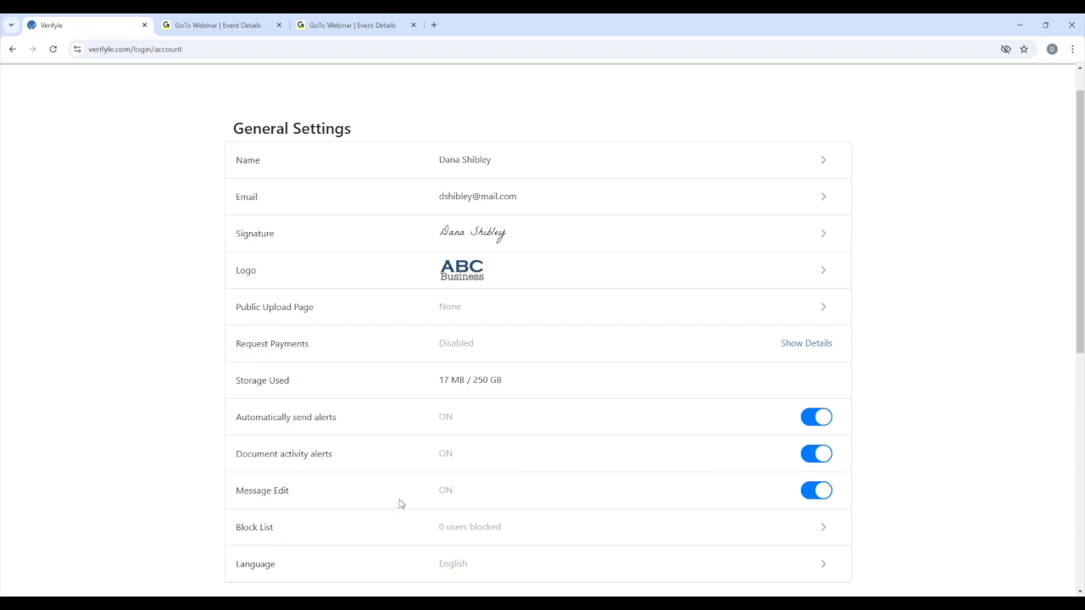
{"action": "scroll", "coordinate": [396, 500], "scroll_direction": "down", "scroll_amount": 1}
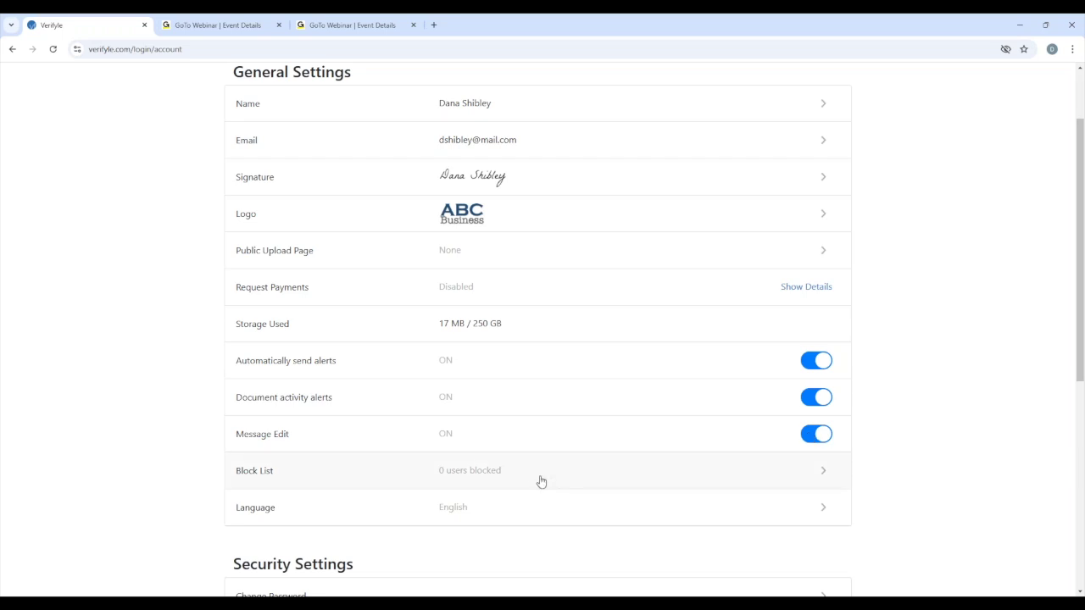
{"action": "scroll", "coordinate": [571, 486], "scroll_direction": "down", "scroll_amount": 1}
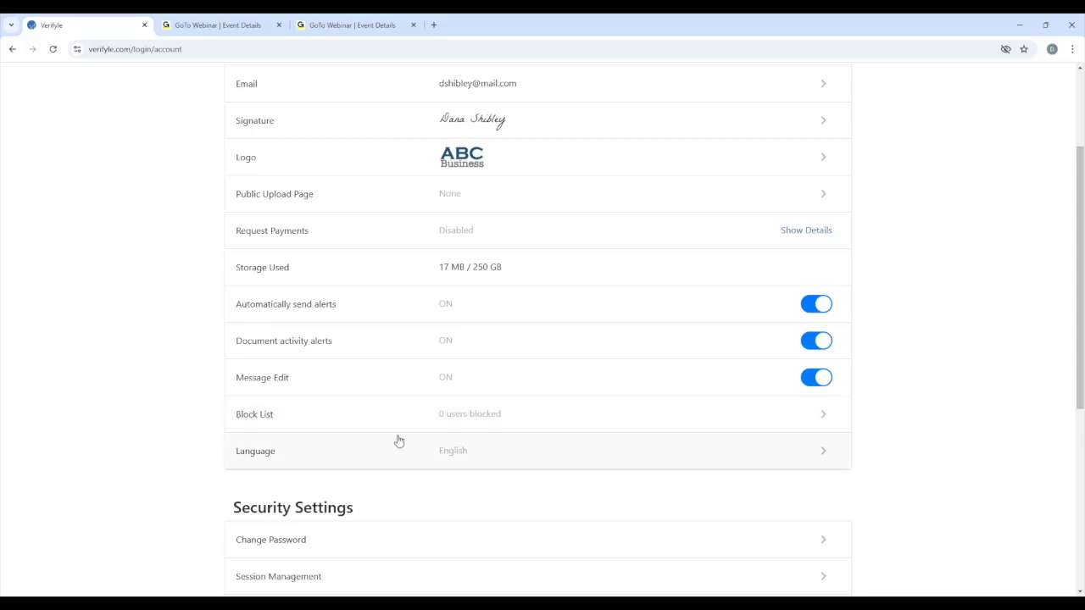
Expand Session Management and try another inactivity timeout, then return it to 1 hour.
{"action": "scroll", "coordinate": [405, 416], "scroll_direction": "down", "scroll_amount": 1}
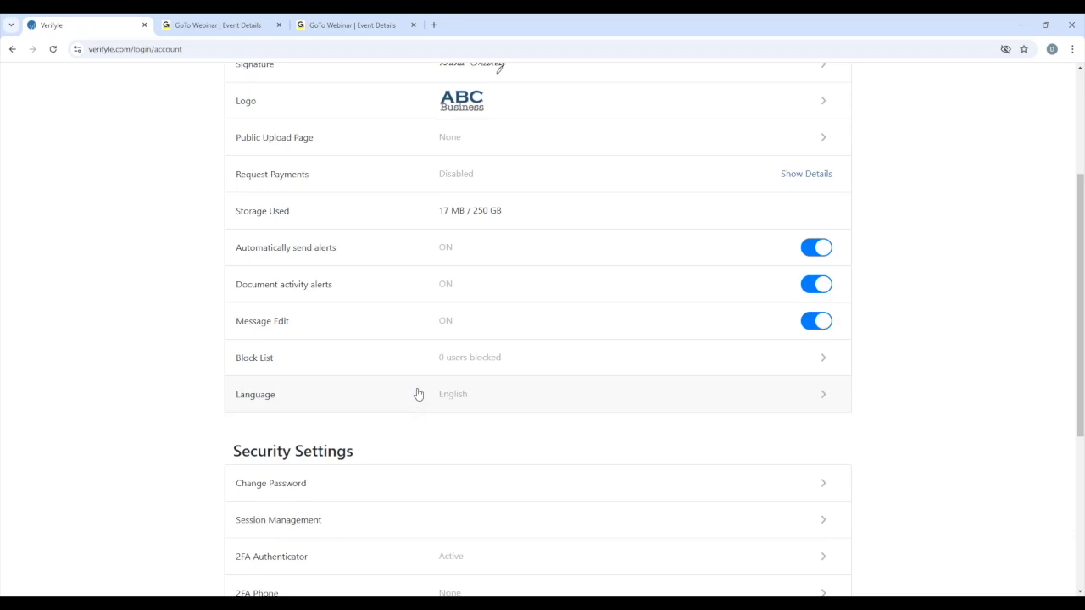
{"action": "scroll", "coordinate": [417, 394], "scroll_direction": "down", "scroll_amount": 2}
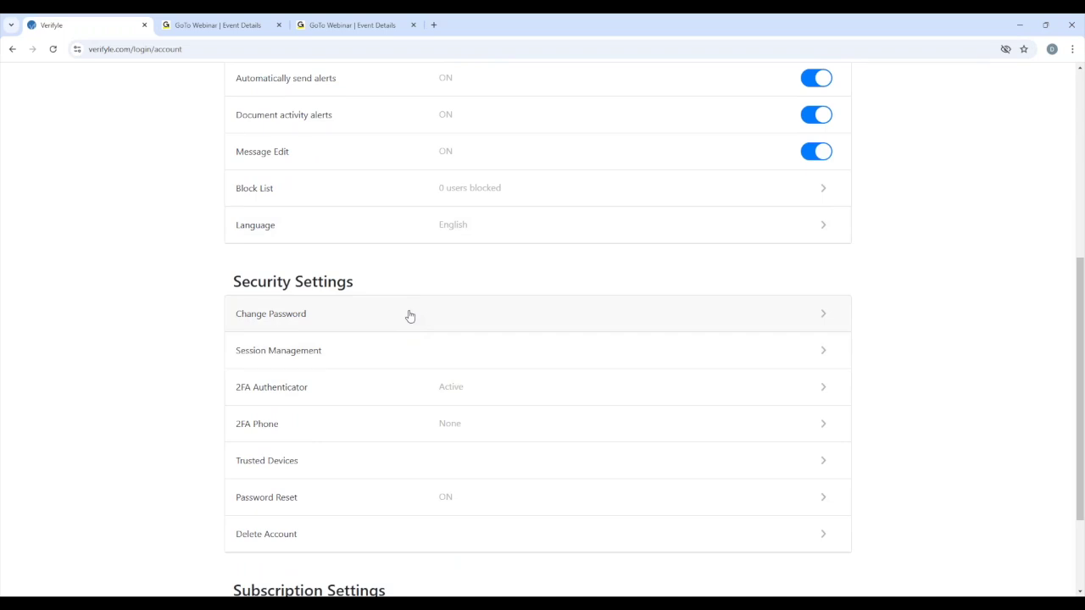
{"action": "left_click", "coordinate": [375, 348]}
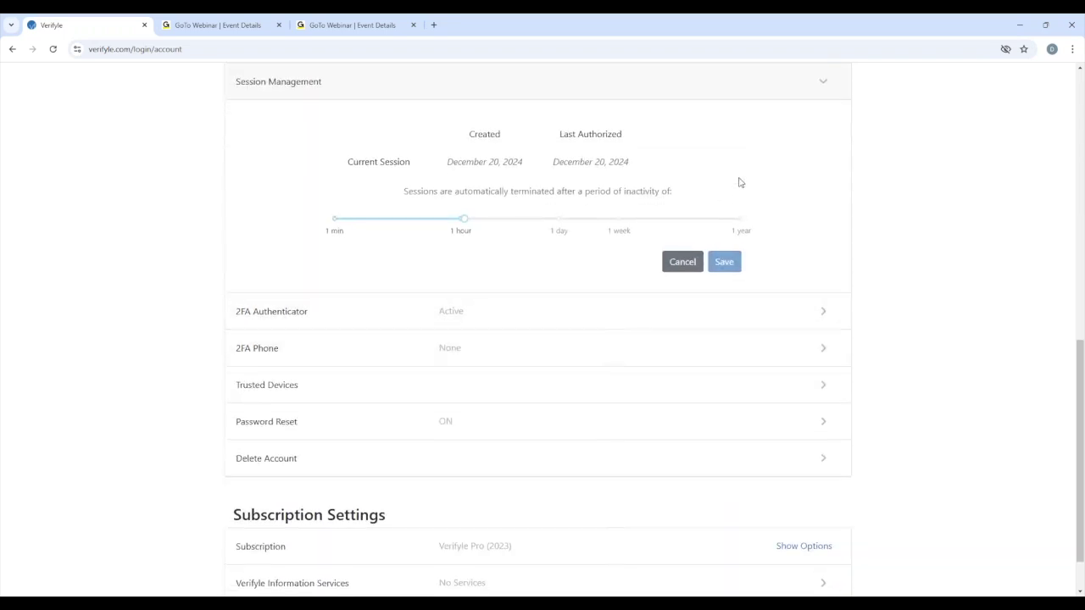
{"action": "scroll", "coordinate": [741, 185], "scroll_direction": "up", "scroll_amount": 1}
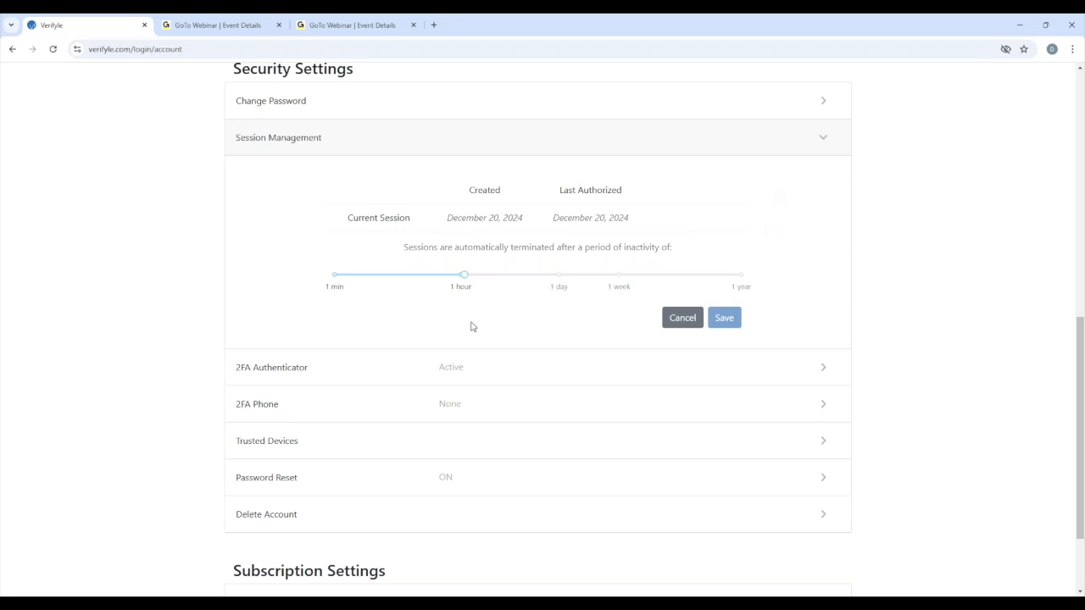
{"action": "mouse_move", "coordinate": [463, 274]}
{"action": "left_click_drag", "start_coordinate": [463, 274], "coordinate": [354, 277]}
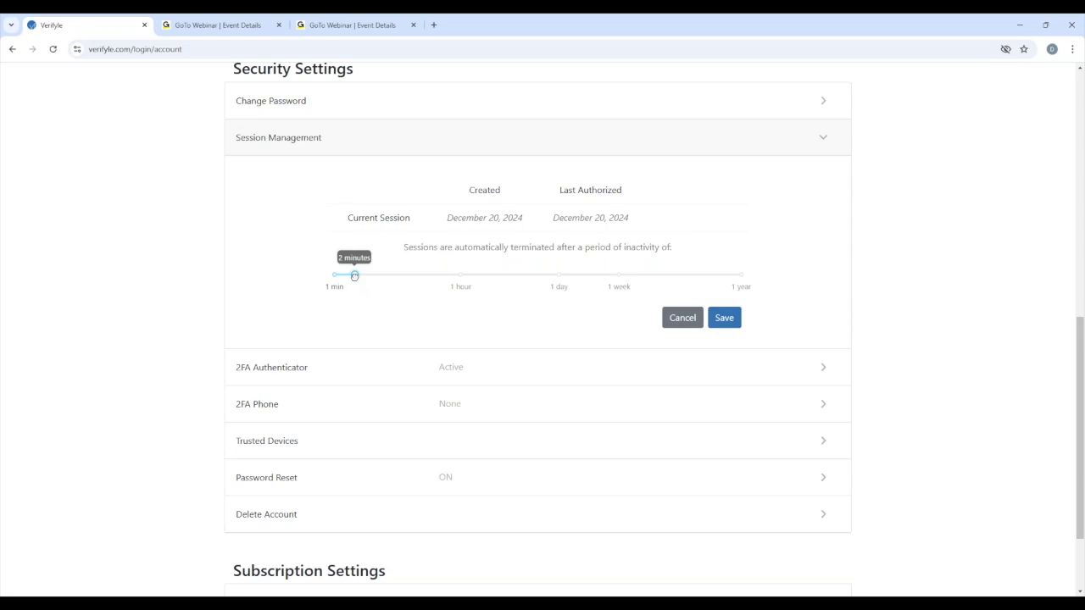
{"action": "left_click_drag", "start_coordinate": [354, 276], "coordinate": [463, 287]}
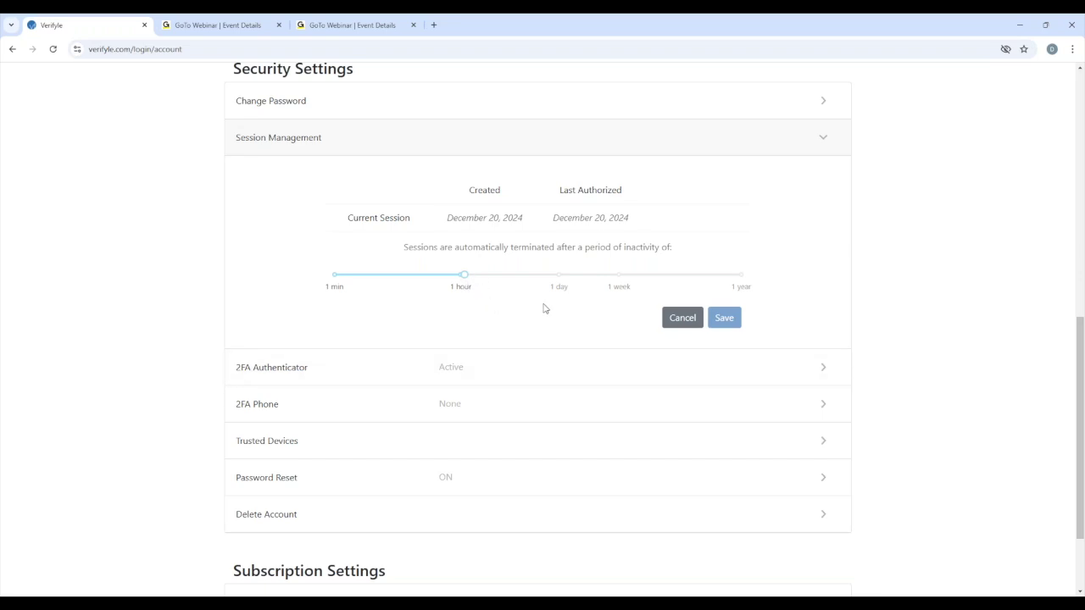
Collapse Session Management and scroll back to the top of General Settings.
{"action": "left_click", "coordinate": [829, 136]}
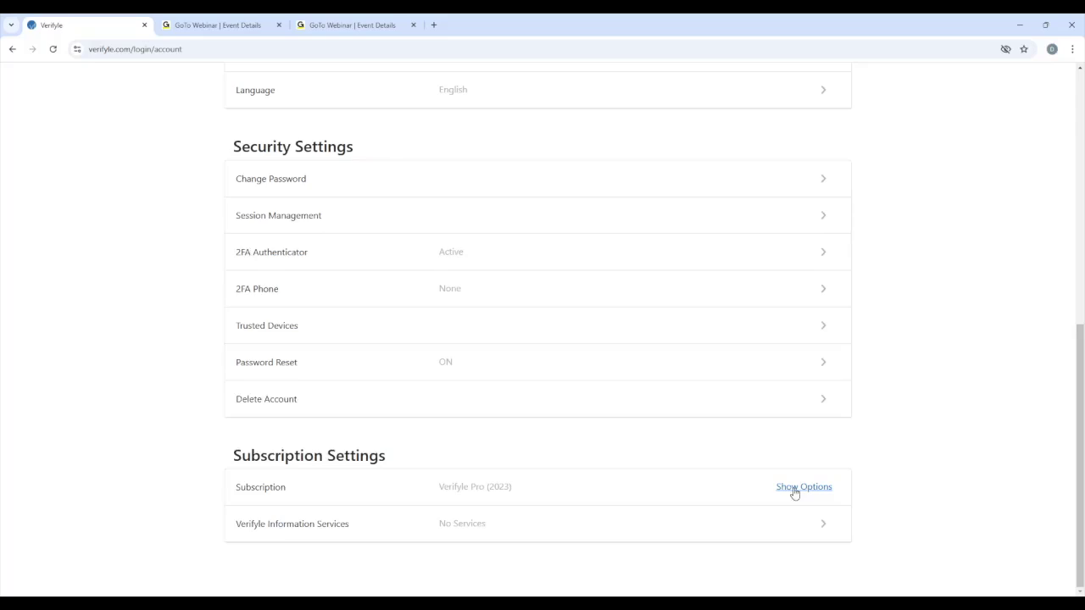
{"action": "scroll", "coordinate": [874, 479], "scroll_direction": "up", "scroll_amount": 10}
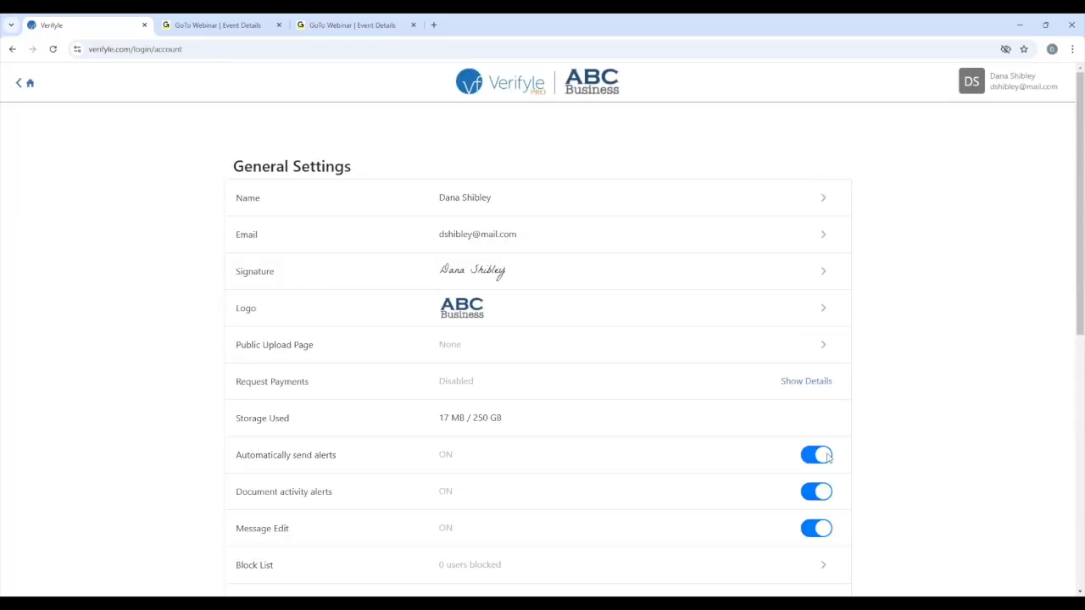
Return to the home page and show the Workspaces tab listing six workspaces.
{"action": "left_click", "coordinate": [29, 82]}
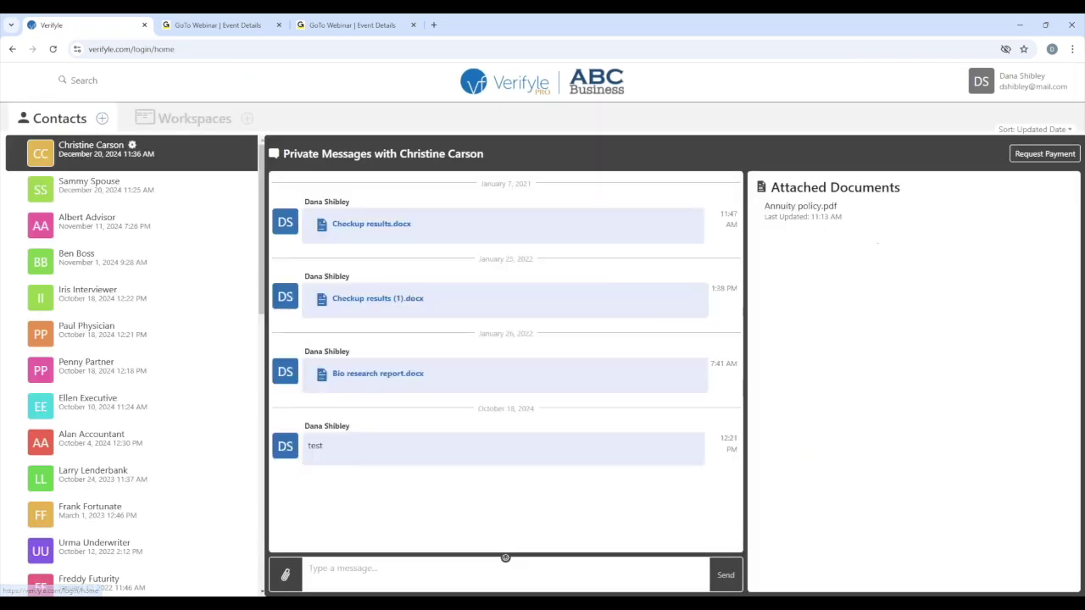
{"action": "left_click", "coordinate": [188, 118]}
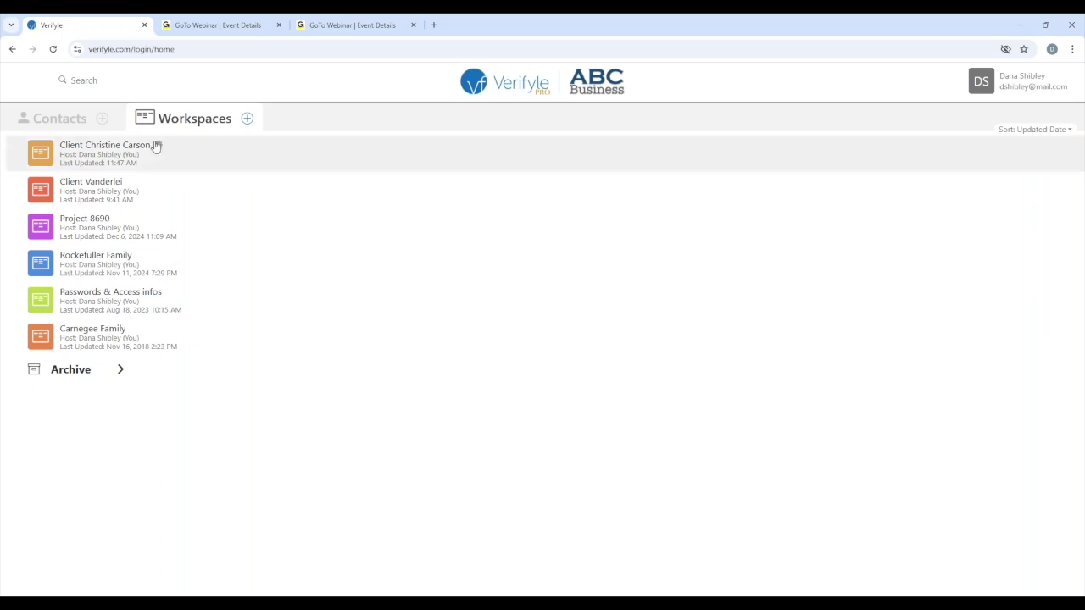
Open the top client workspace and browse its threads, ending on Estate Planning.
{"action": "left_click", "coordinate": [91, 154]}
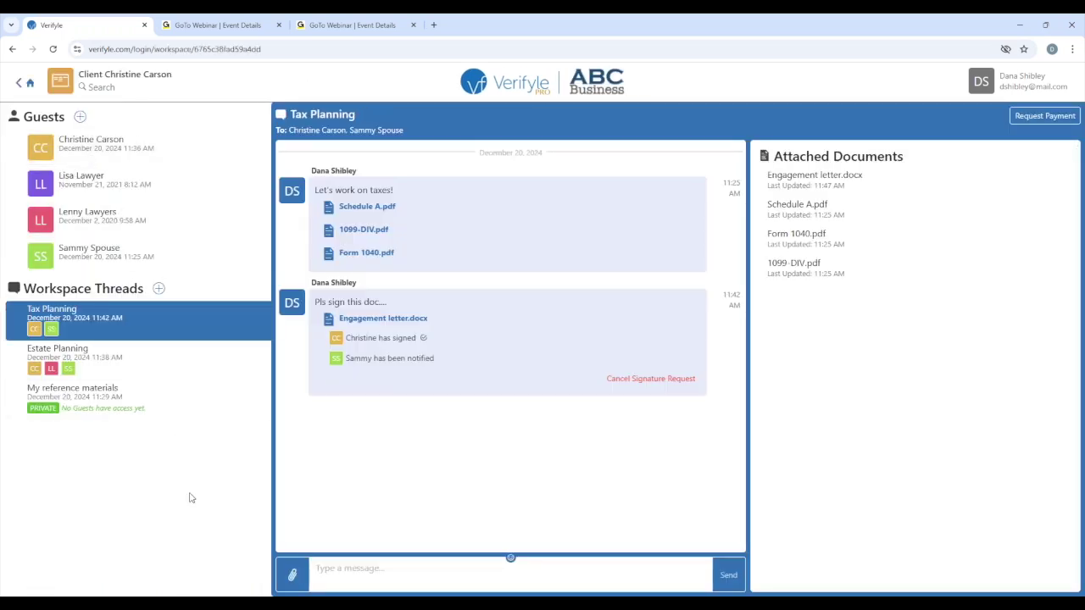
{"action": "left_click", "coordinate": [164, 360]}
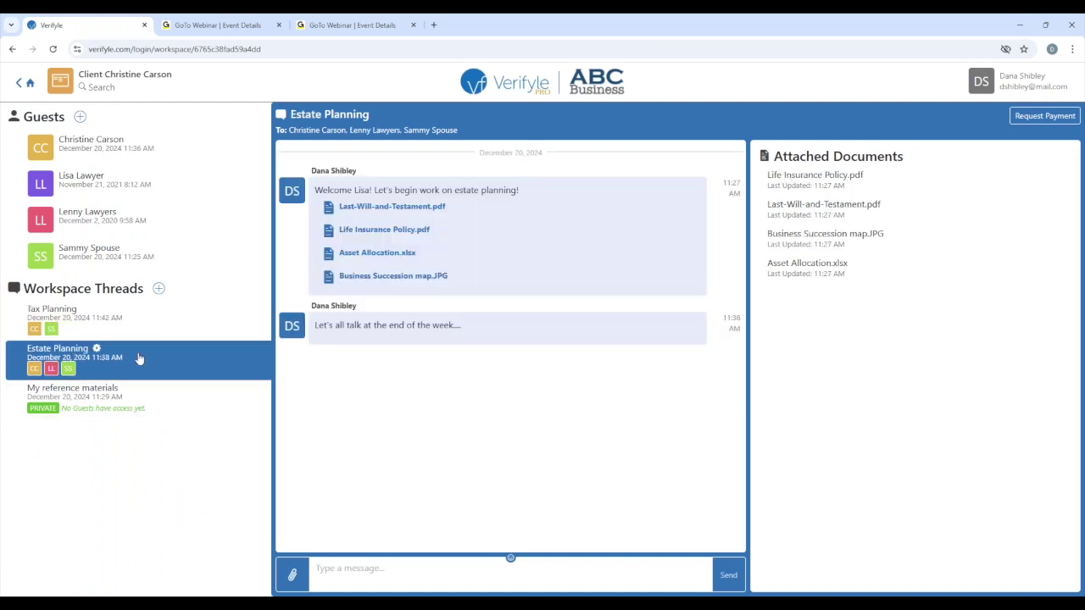
{"action": "left_click", "coordinate": [159, 390]}
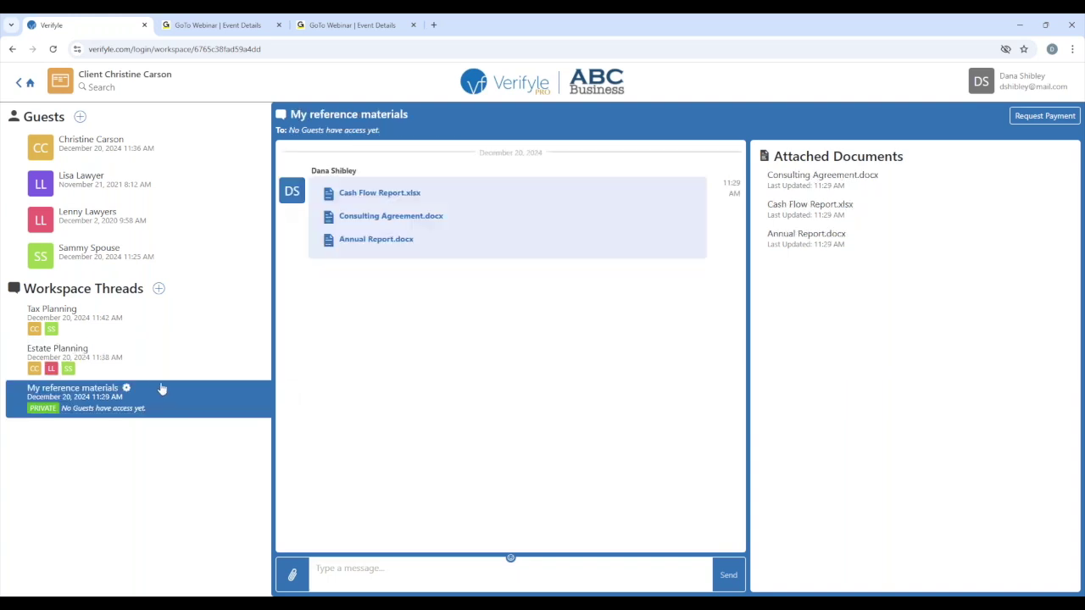
{"action": "left_click", "coordinate": [165, 359]}
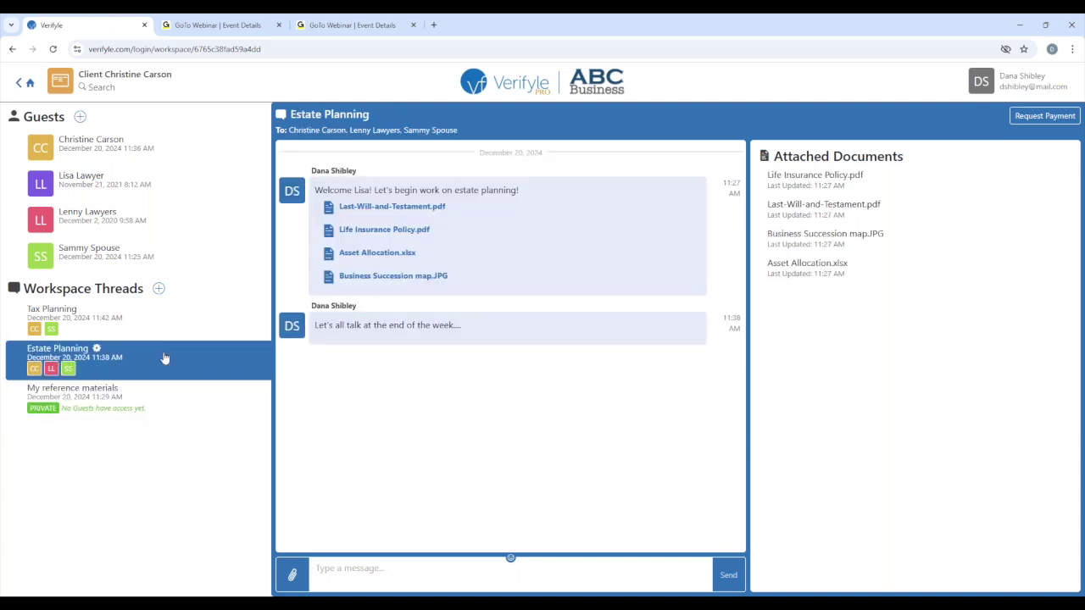
{"action": "left_click_drag", "start_coordinate": [174, 75], "coordinate": [81, 69]}
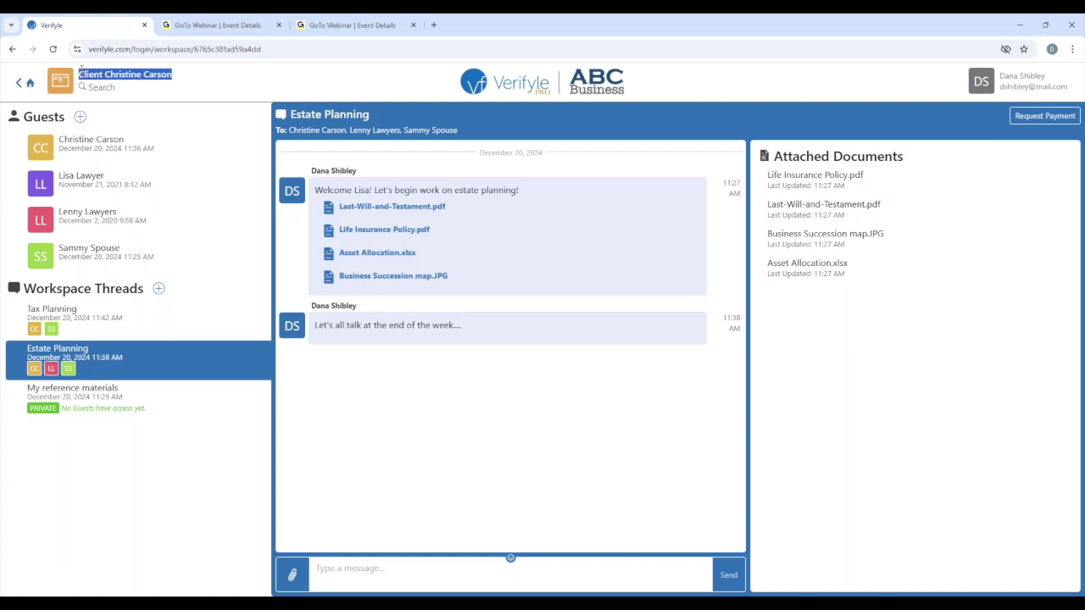
{"action": "left_click", "coordinate": [203, 85]}
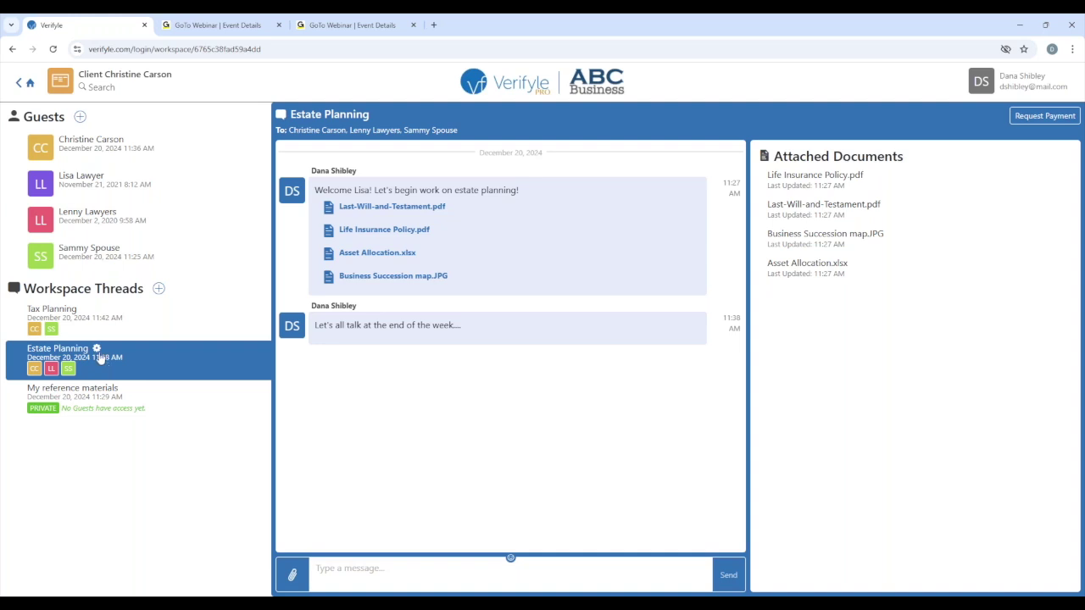
Delete the Estate Planning thread through its gear menu, confirming with OK.
{"action": "left_click", "coordinate": [97, 350]}
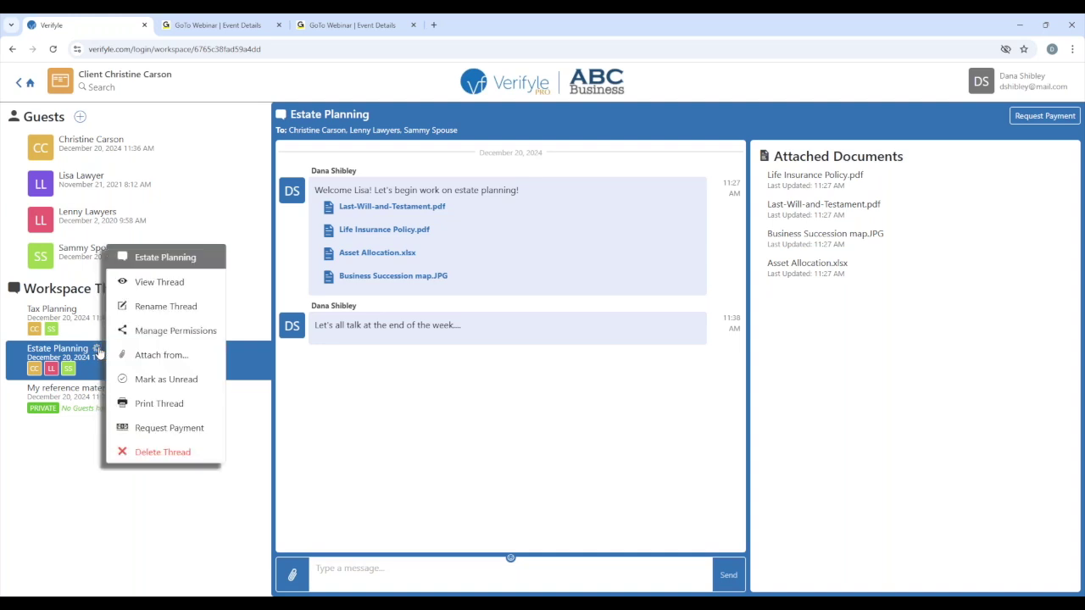
{"action": "left_click", "coordinate": [163, 455]}
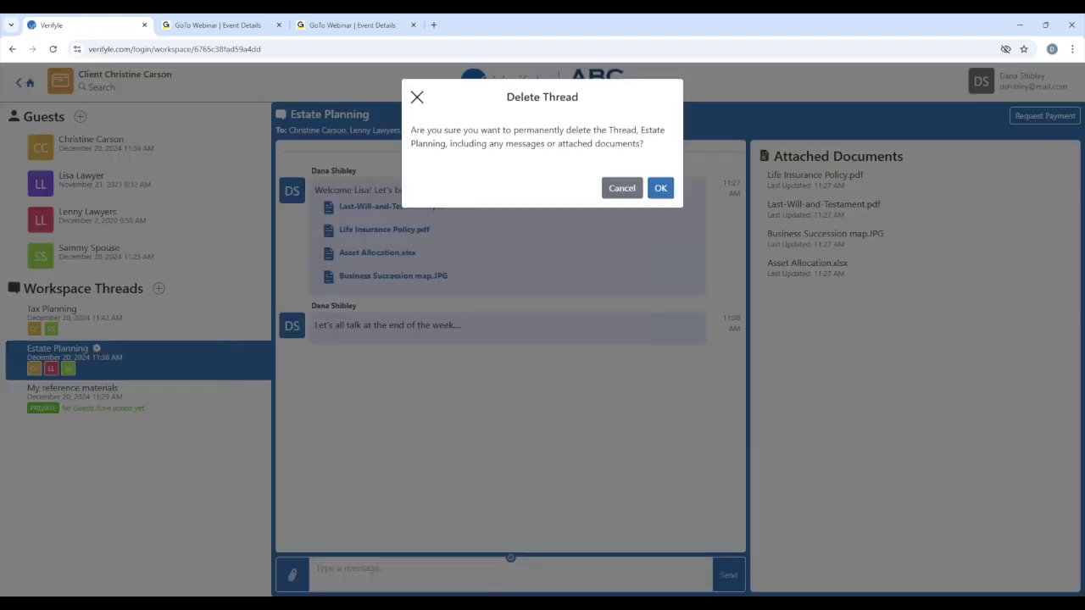
{"action": "left_click", "coordinate": [660, 187]}
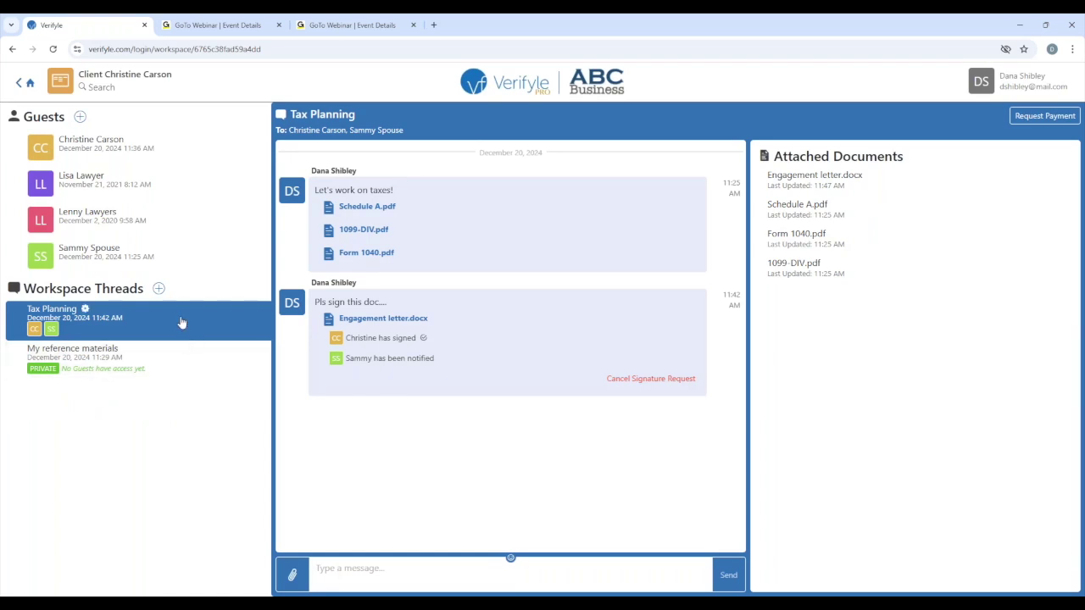
{"action": "mouse_move", "coordinate": [117, 176]}
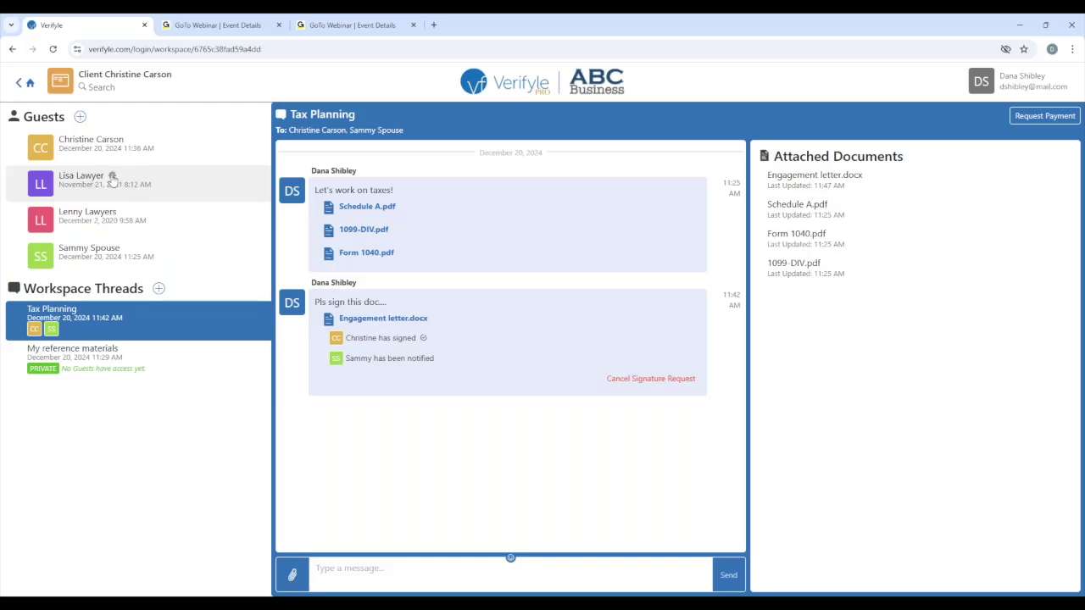
Remove the lawyer guest from the workspace, confirm, and go back to all workspaces.
{"action": "left_click", "coordinate": [112, 177]}
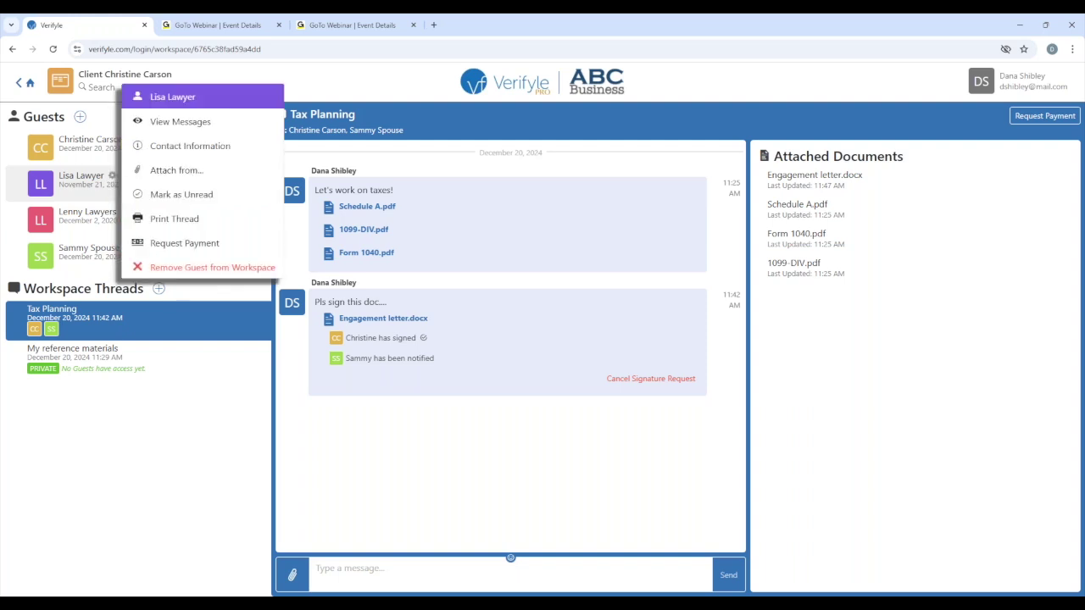
{"action": "left_click", "coordinate": [169, 268]}
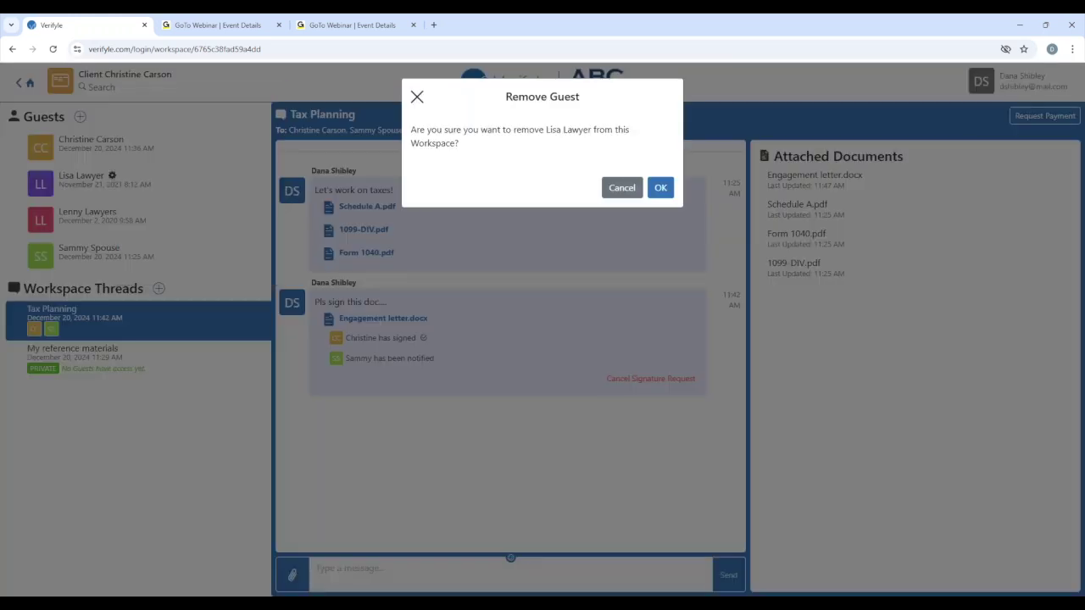
{"action": "left_click", "coordinate": [668, 188]}
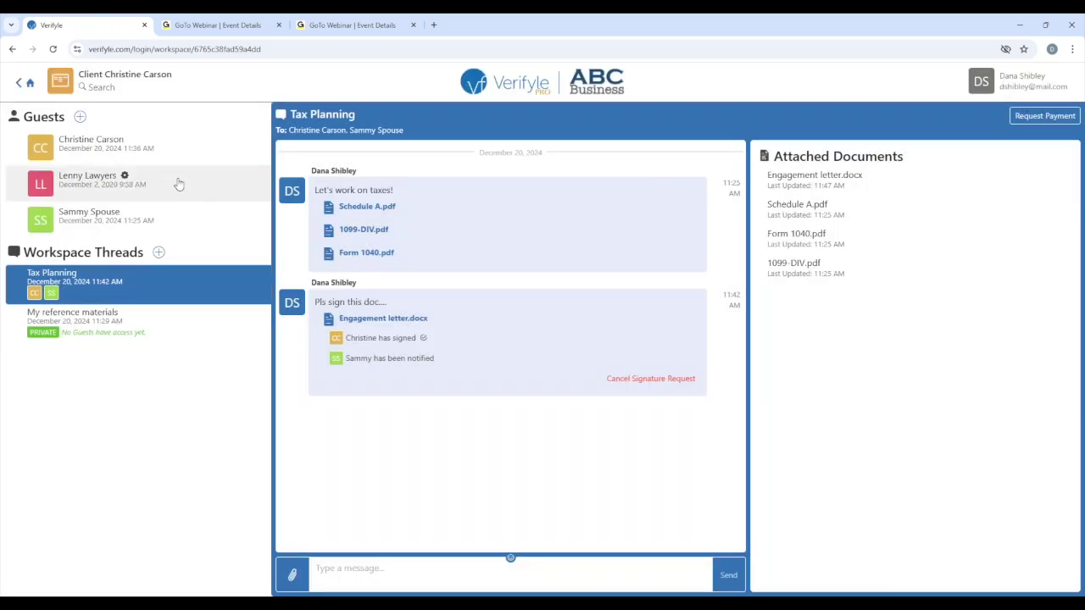
{"action": "left_click", "coordinate": [29, 82]}
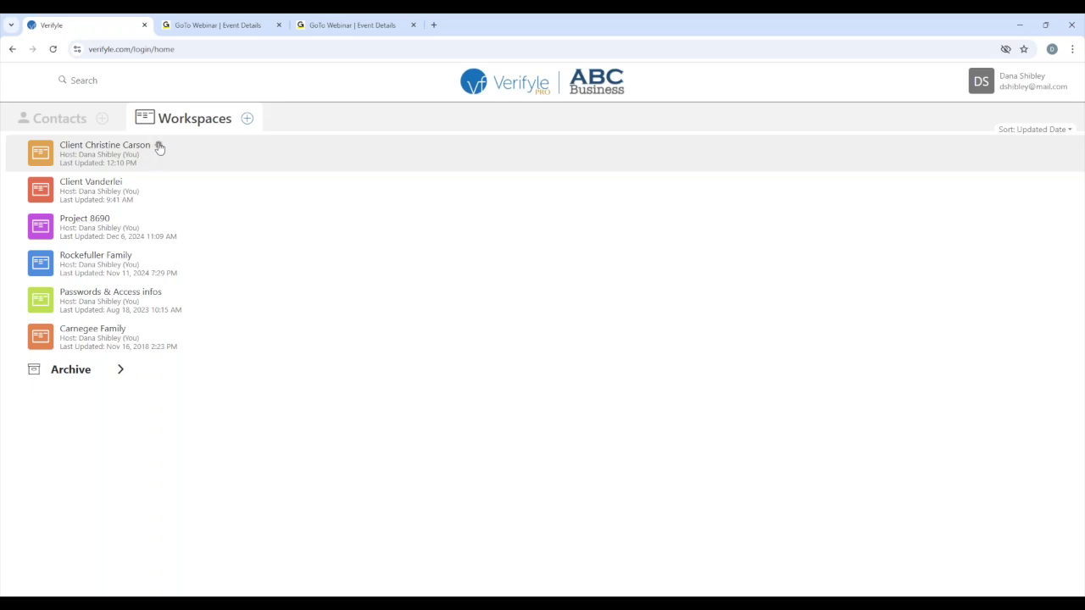
Archive the top client workspace and expand Archive to find it listed first.
{"action": "left_click", "coordinate": [159, 146]}
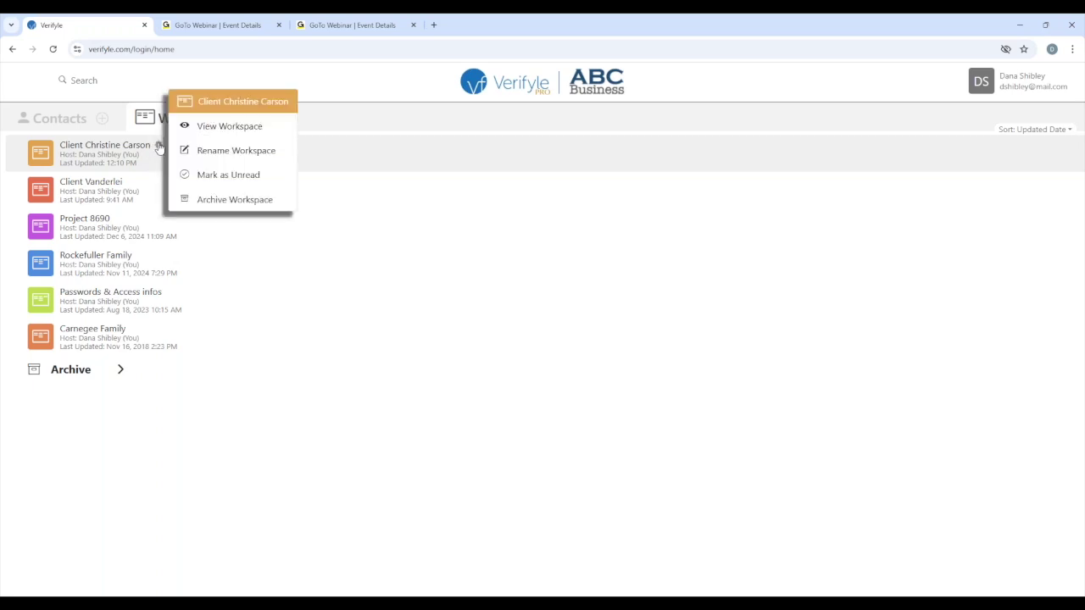
{"action": "left_click", "coordinate": [282, 200]}
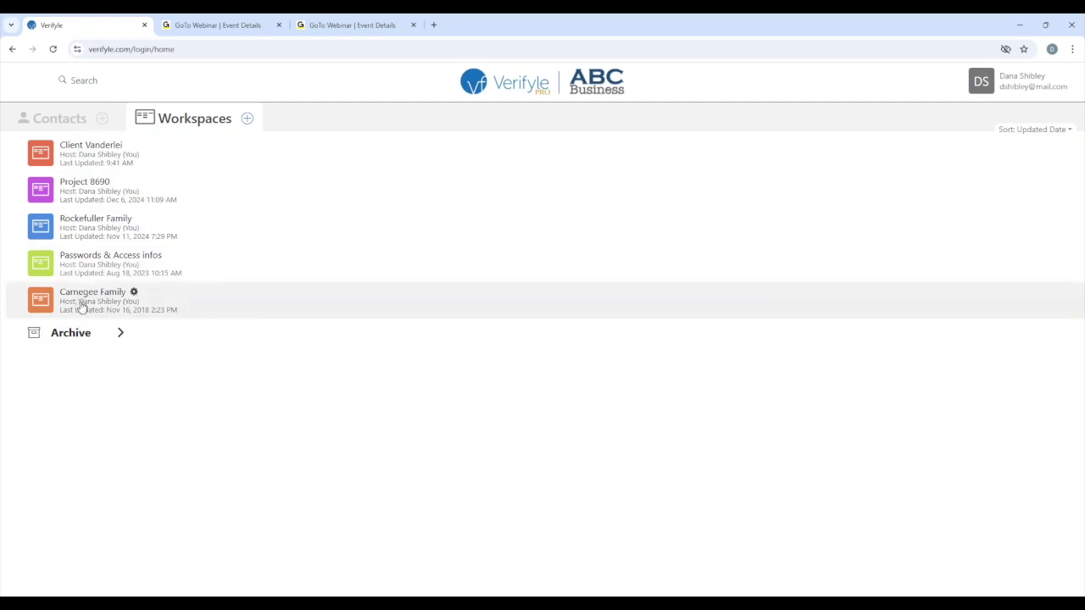
{"action": "left_click", "coordinate": [85, 331]}
{"action": "scroll", "coordinate": [84, 333], "scroll_direction": "down", "scroll_amount": 1}
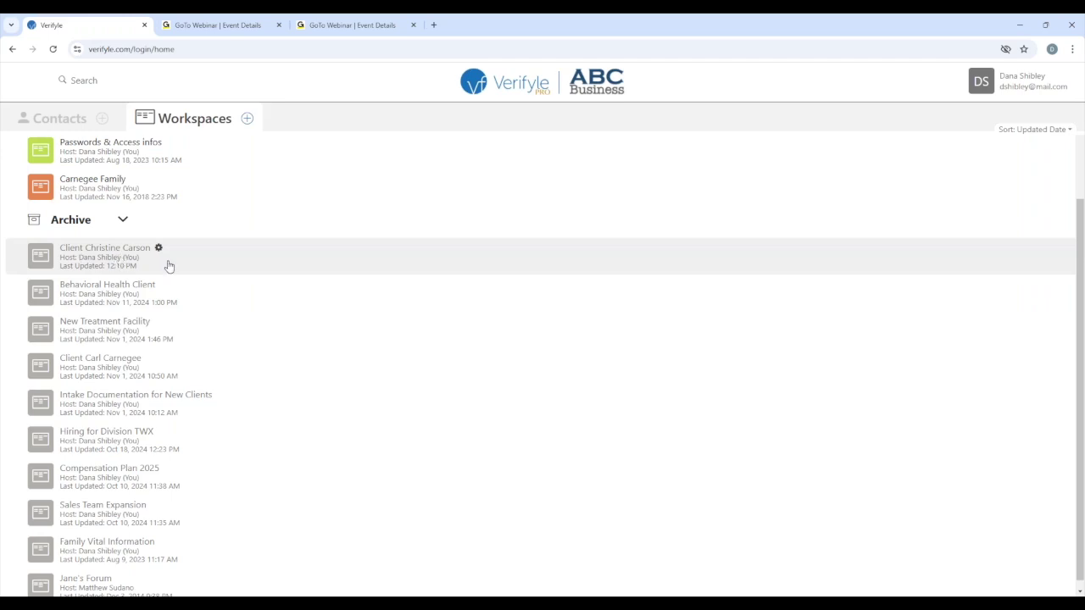
{"action": "left_click_drag", "start_coordinate": [1075, 225], "coordinate": [1074, 152]}
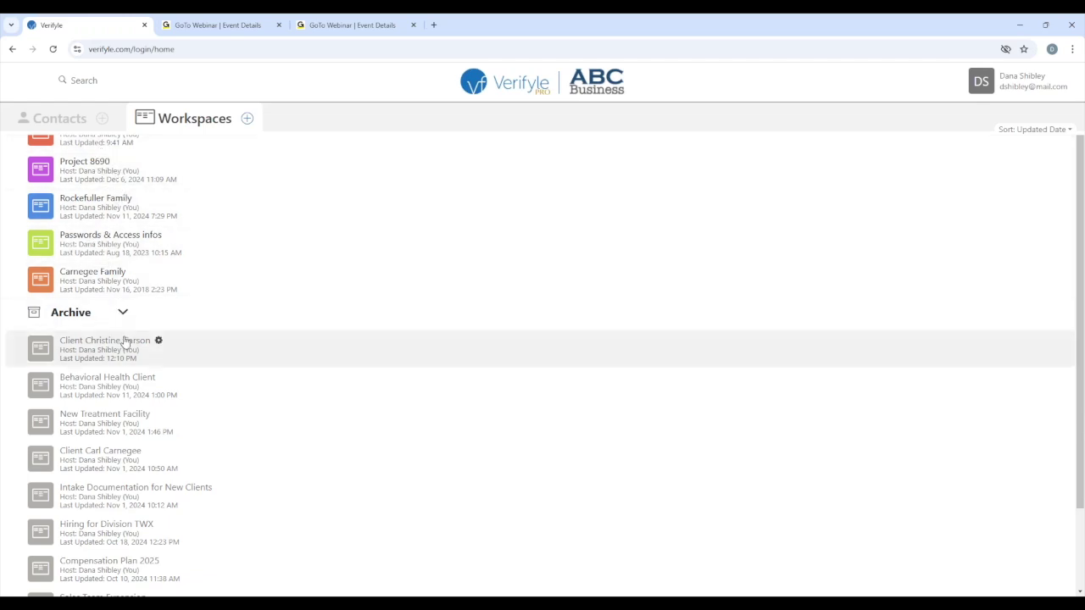
Delete the archived client workspace updated at 12:10 PM, confirming the warning with OK.
{"action": "left_click", "coordinate": [158, 341]}
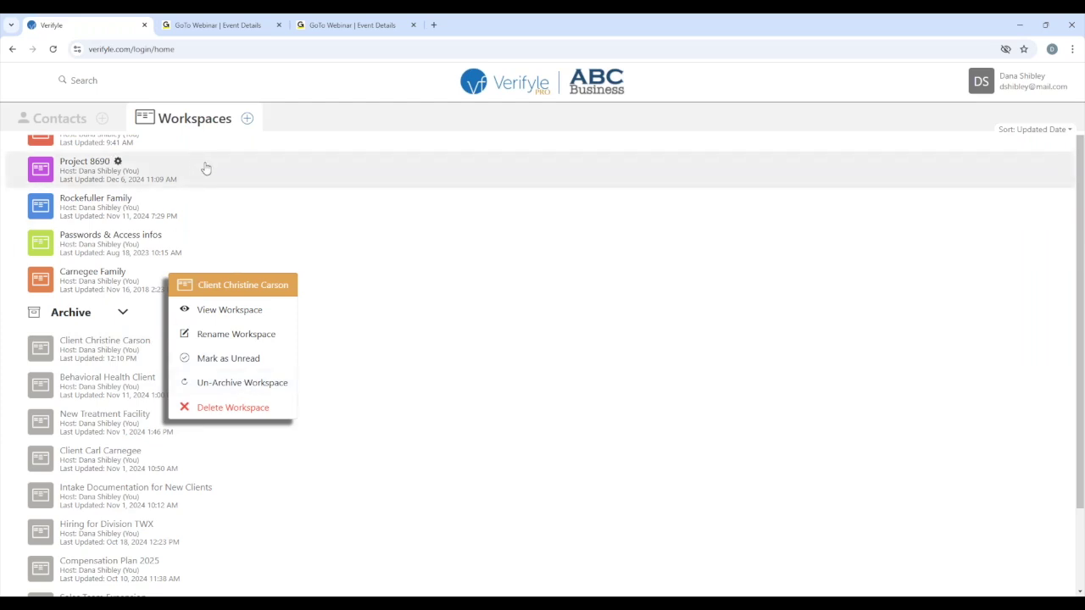
{"action": "left_click", "coordinate": [245, 410]}
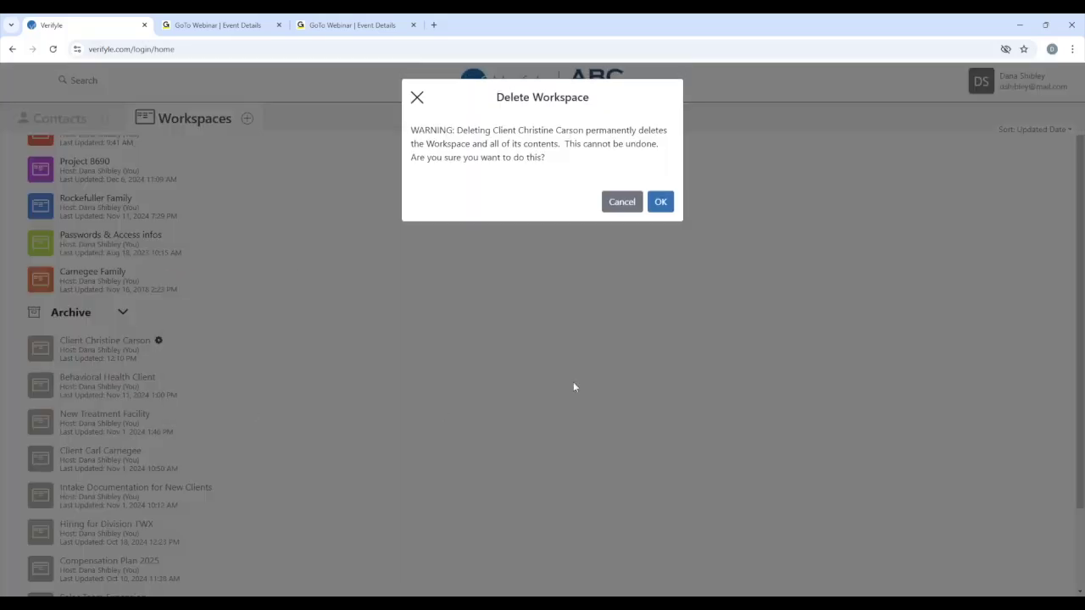
{"action": "left_click", "coordinate": [661, 202]}
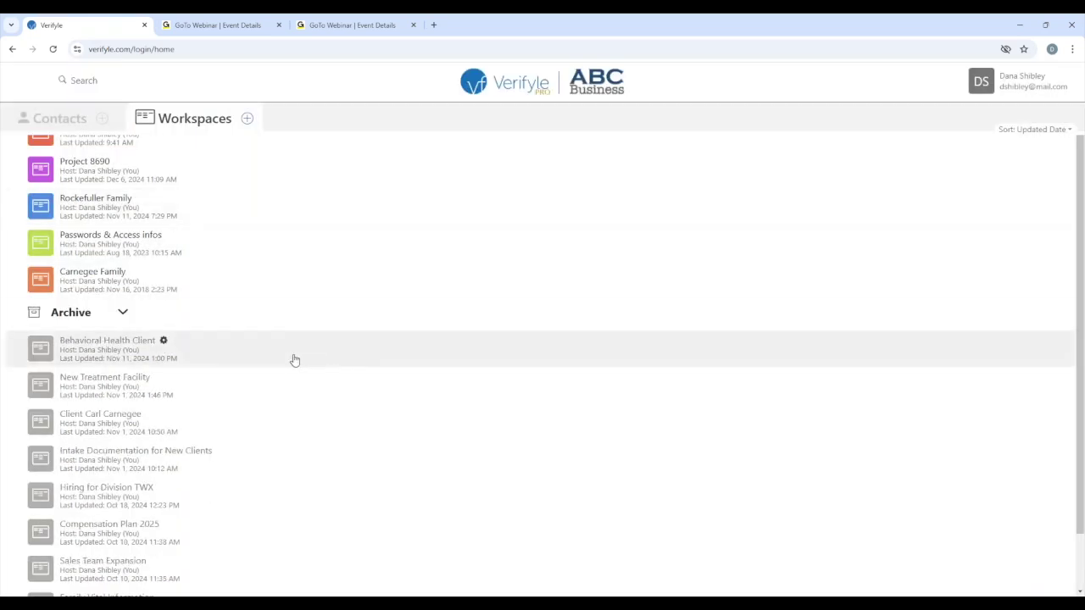
{"action": "left_click", "coordinate": [123, 313]}
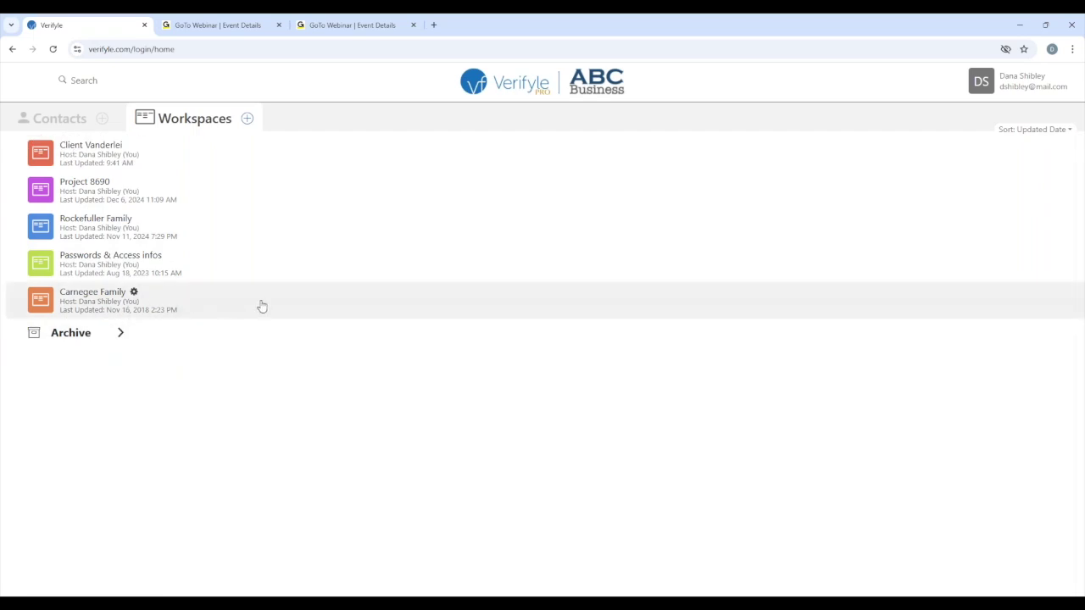
{"action": "left_click", "coordinate": [118, 334]}
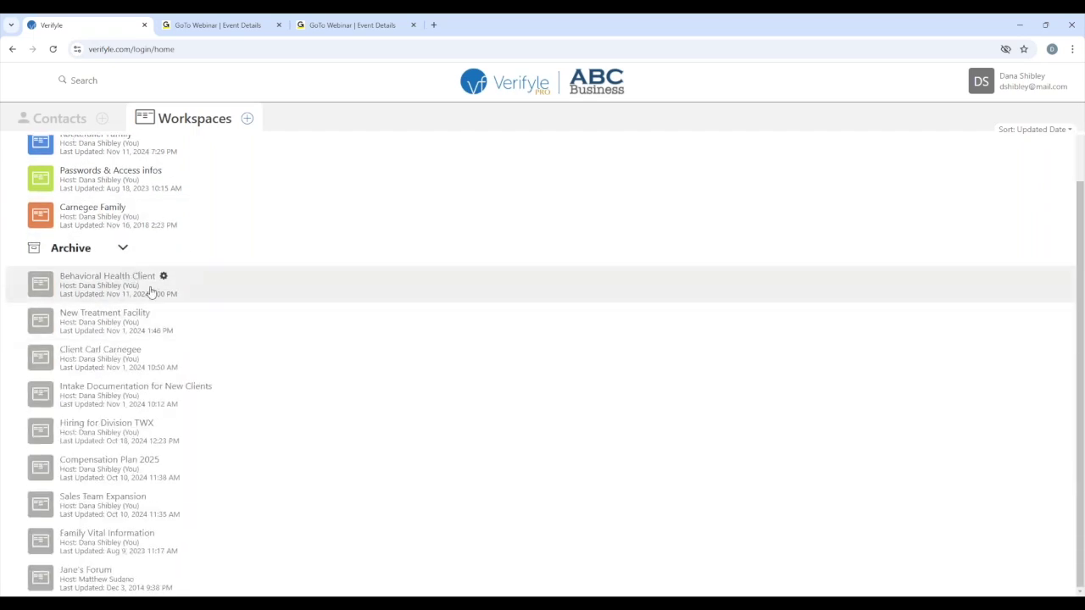
Collapse Archive, switch to Contacts, and open then close the Add Contact form without adding.
{"action": "left_click", "coordinate": [123, 247]}
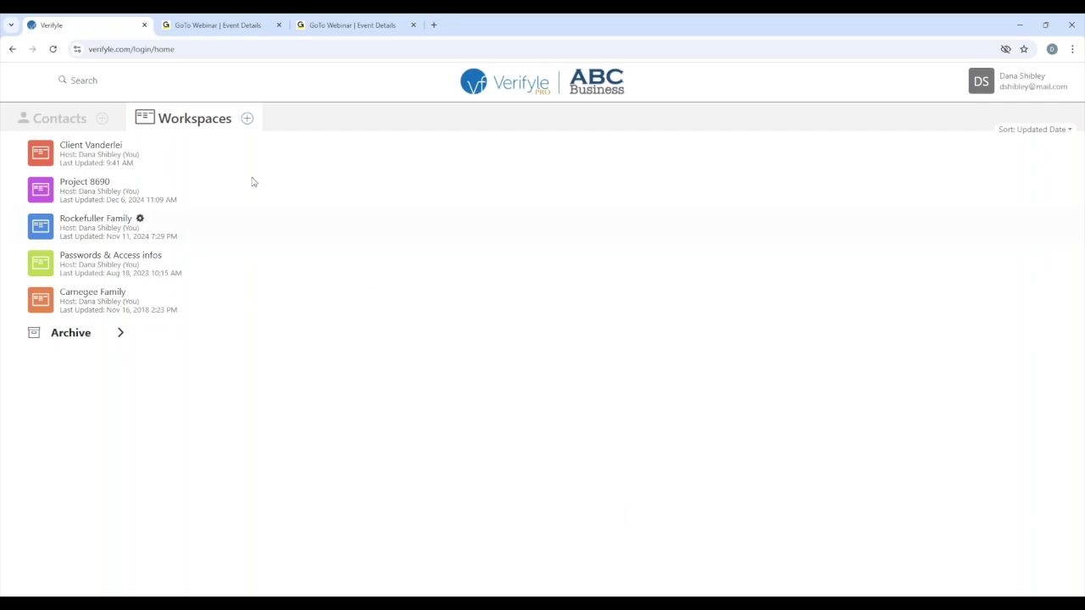
{"action": "left_click", "coordinate": [61, 115]}
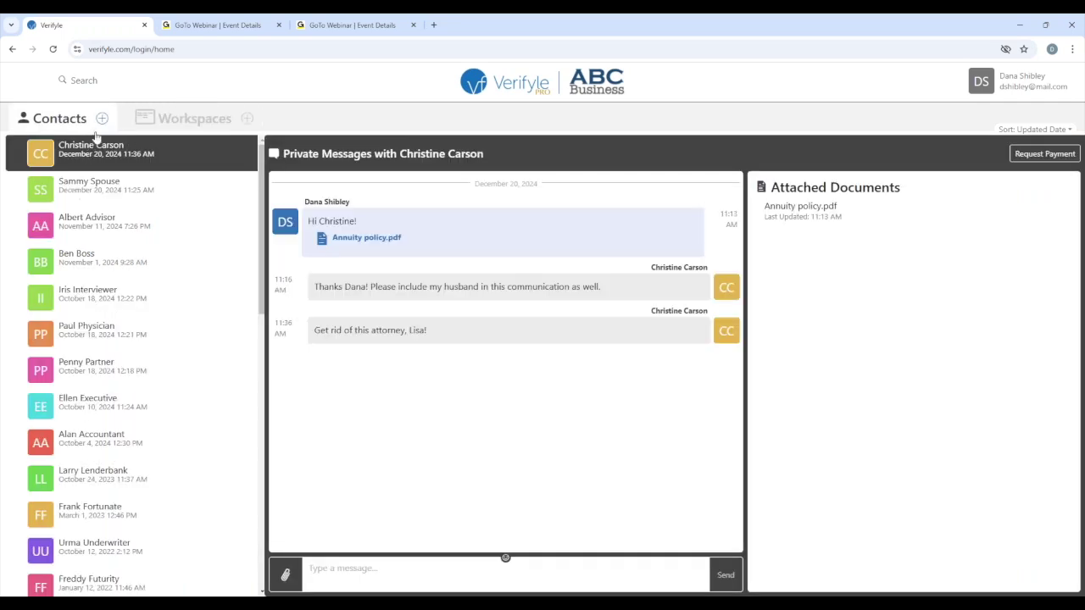
{"action": "left_click", "coordinate": [102, 119]}
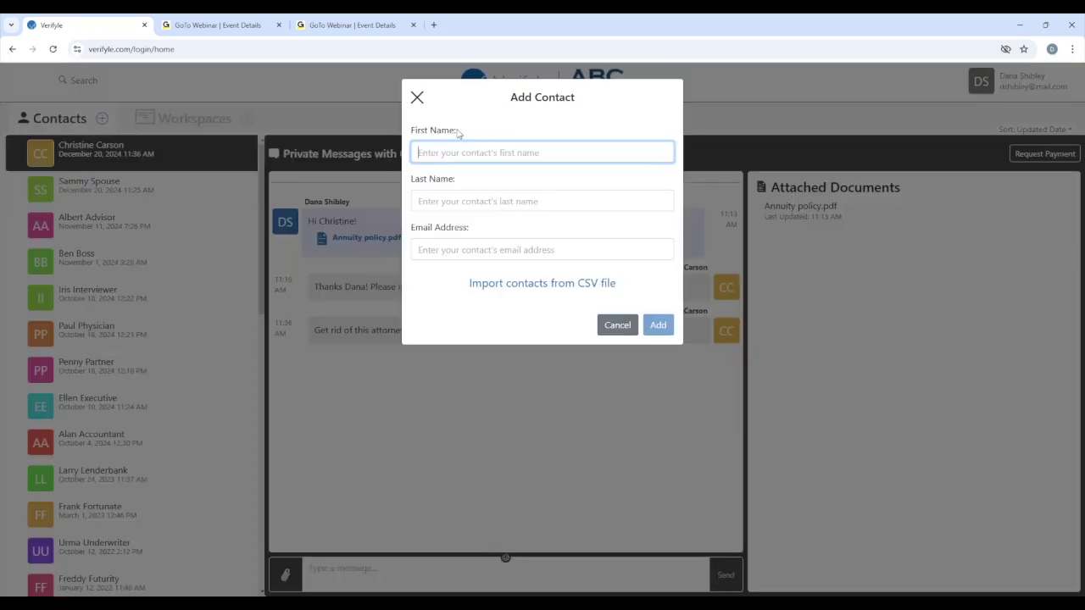
{"action": "left_click", "coordinate": [442, 501]}
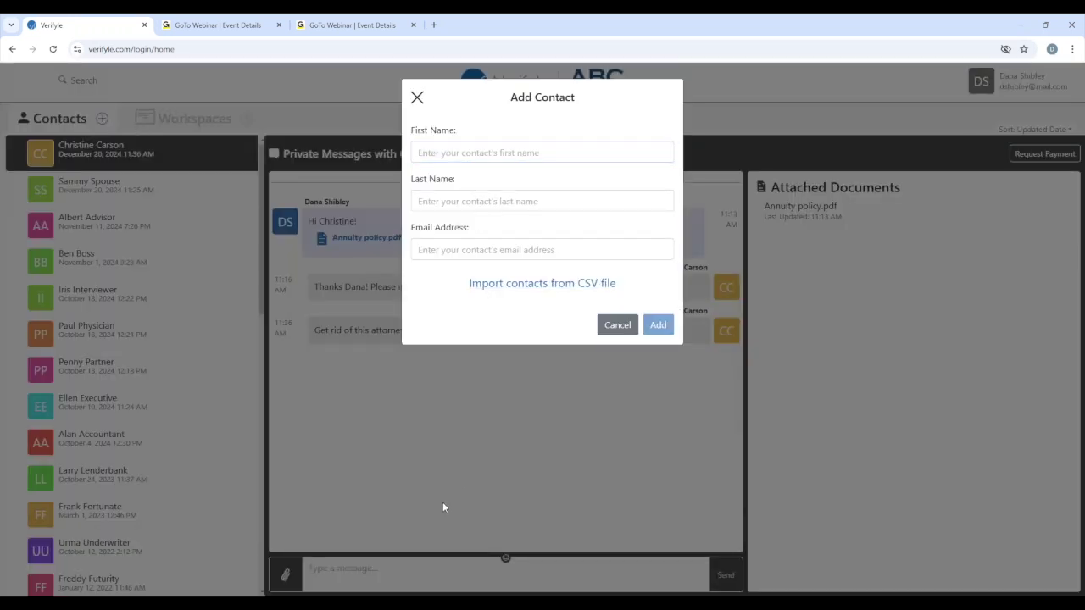
{"action": "left_click", "coordinate": [416, 95]}
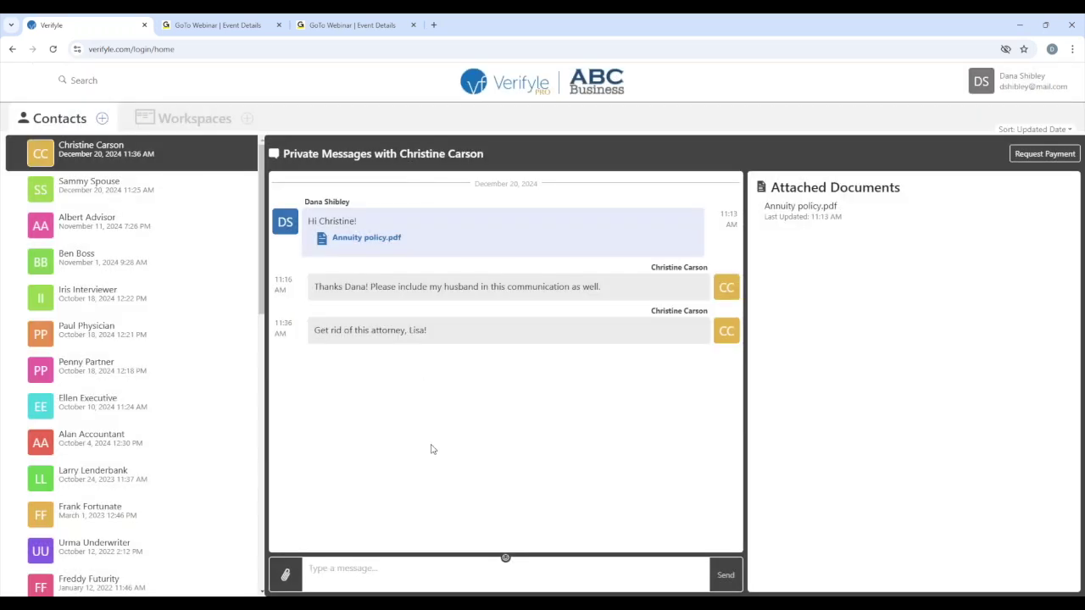